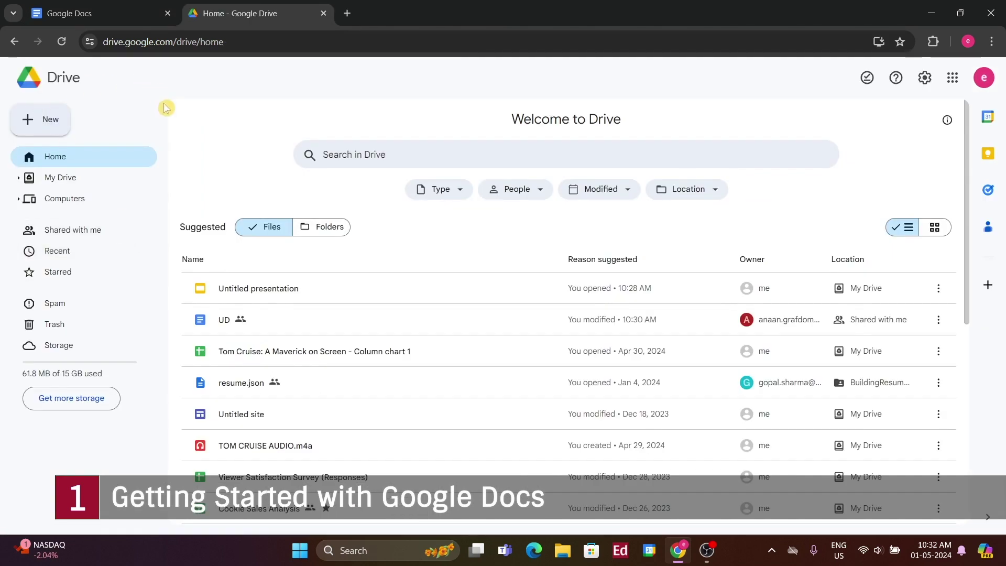
Step: Open the new-item creation menu and dismiss it without creating anything
left_click(42, 119)
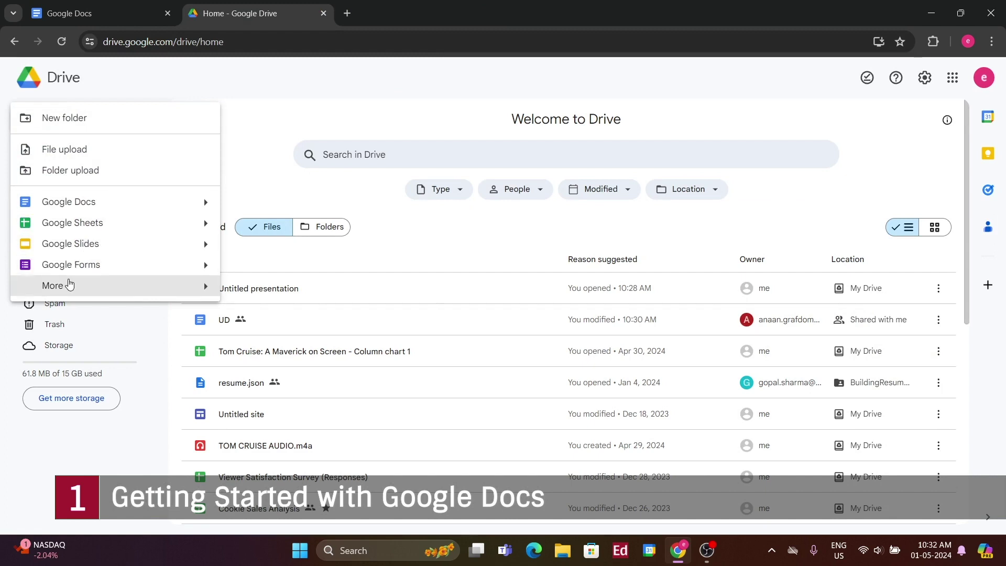
mouse_move(68, 283)
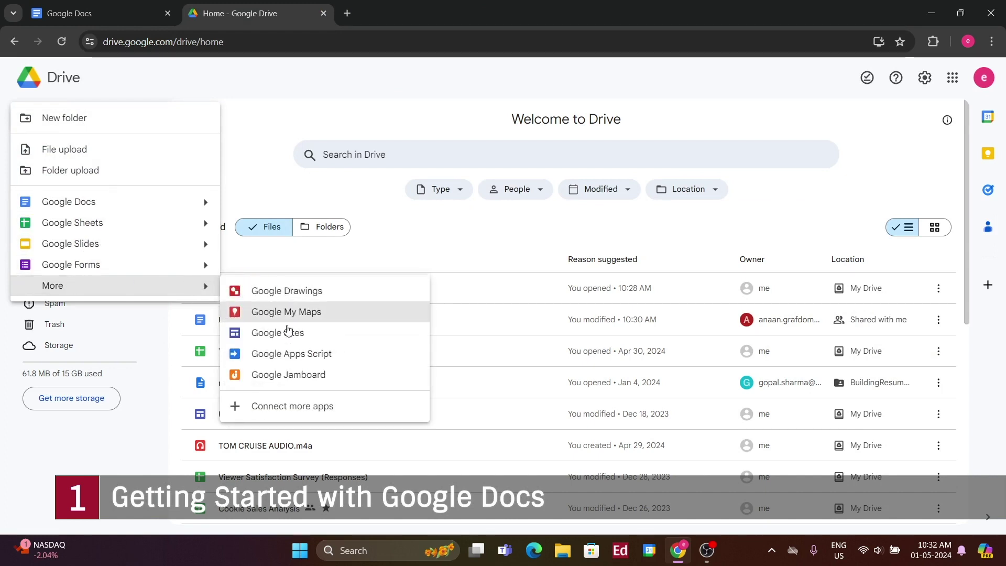
left_click(233, 125)
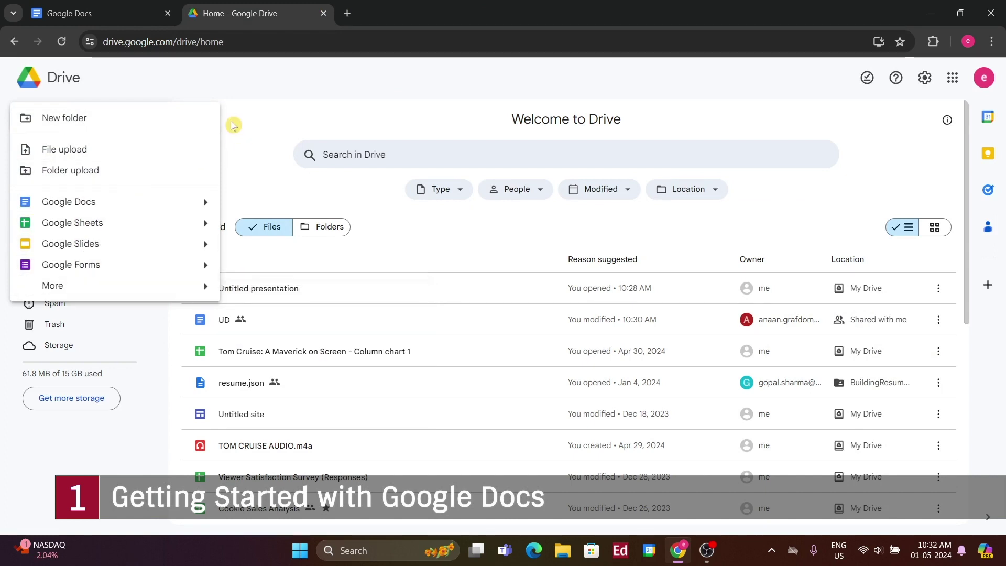
left_click(225, 93)
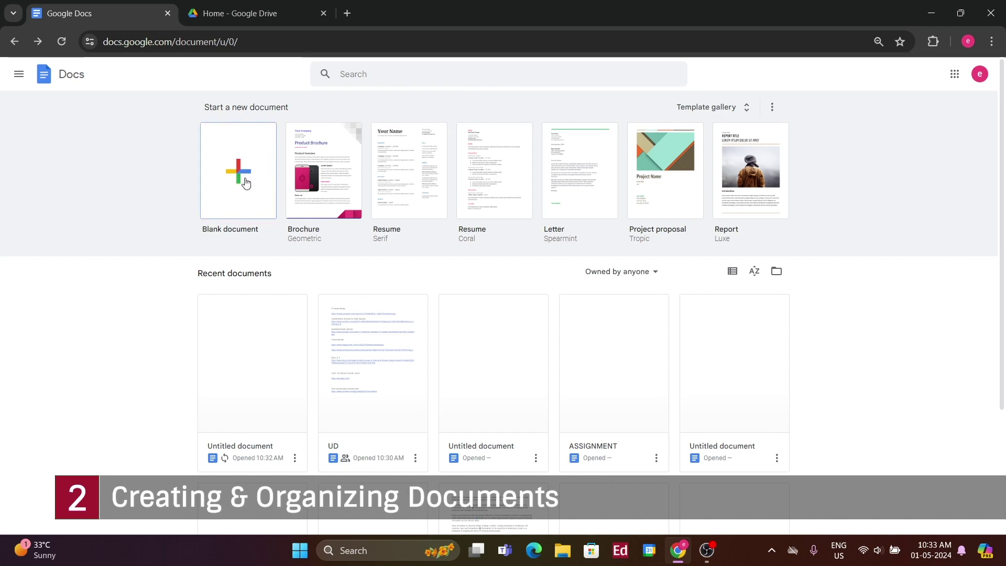
Step: Browse the full document template gallery, then return to the Docs start page
left_click(729, 108)
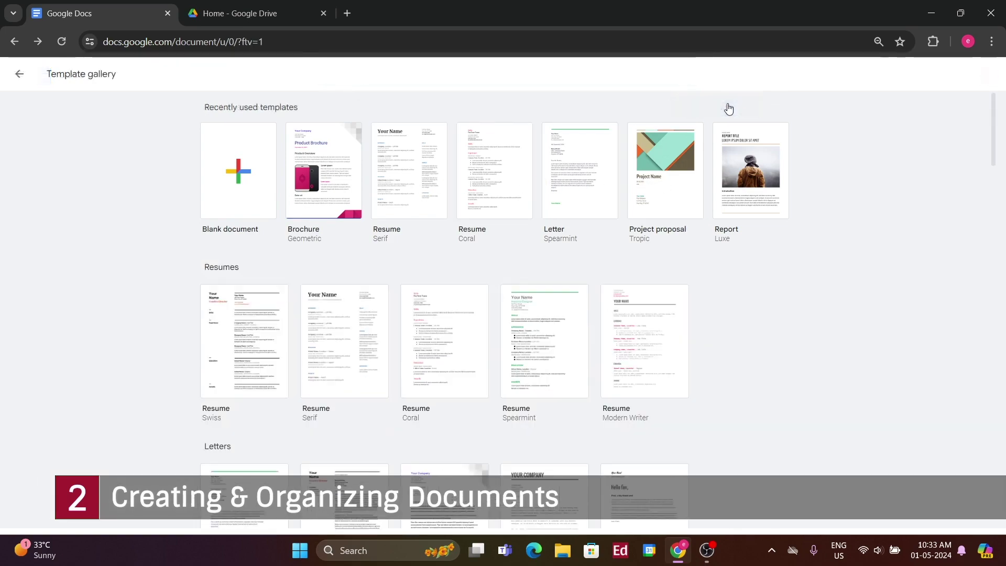
scroll(337, 202, "down", 6)
scroll(391, 210, "down", 2)
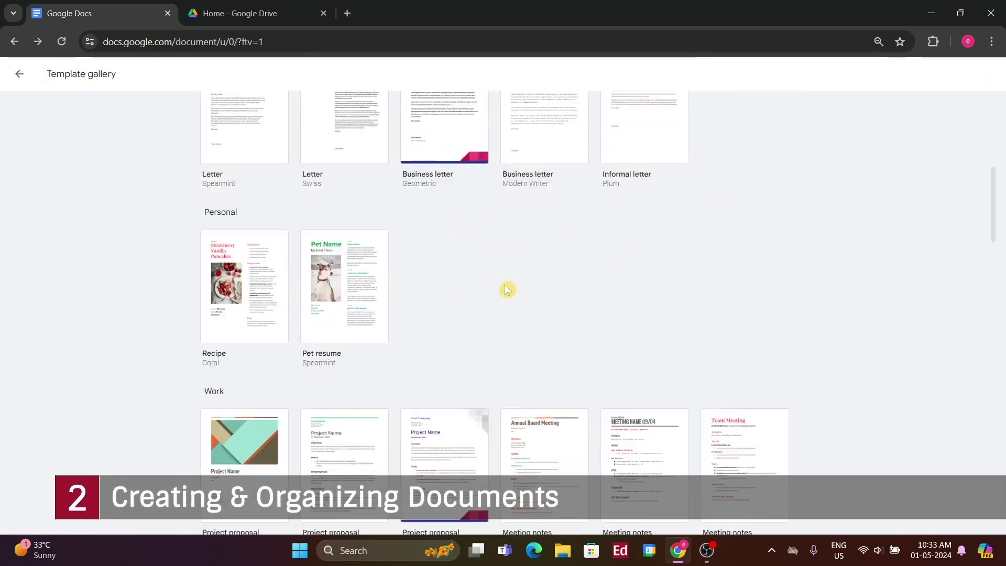
scroll(508, 290, "down", 4)
scroll(451, 330, "up", 10)
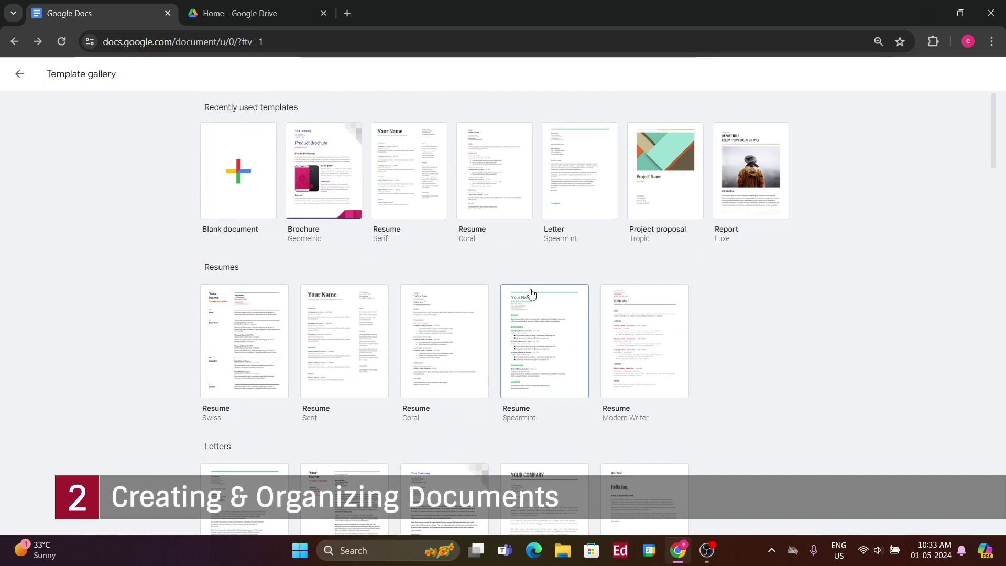
left_click(20, 74)
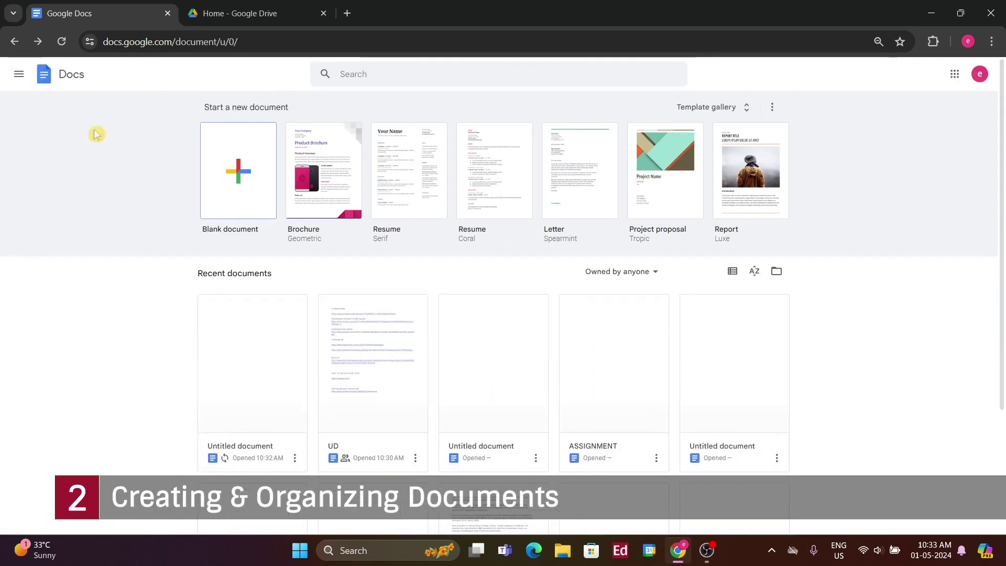
Step: Start a new blank document with left-aligned text
left_click(234, 174)
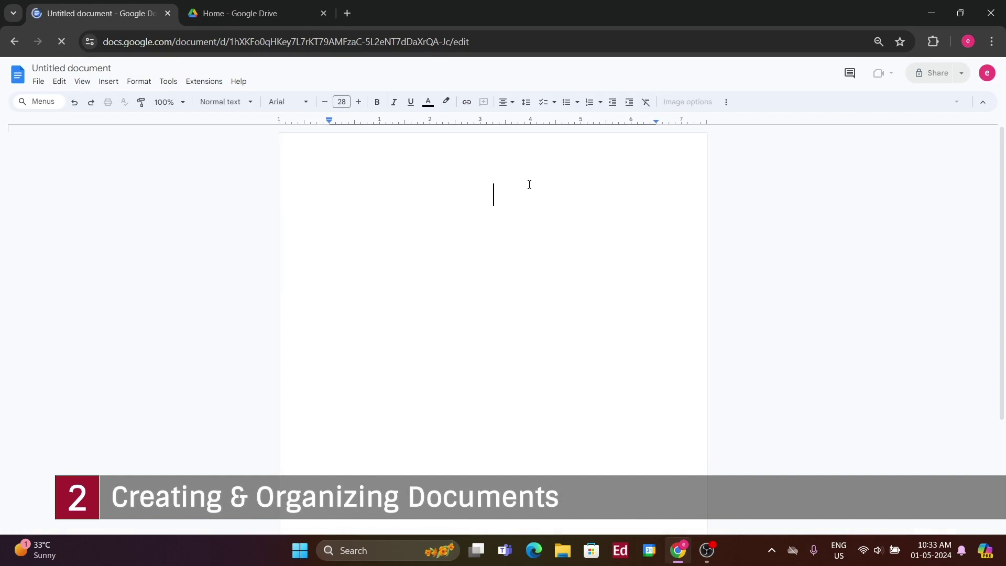
left_click(522, 102)
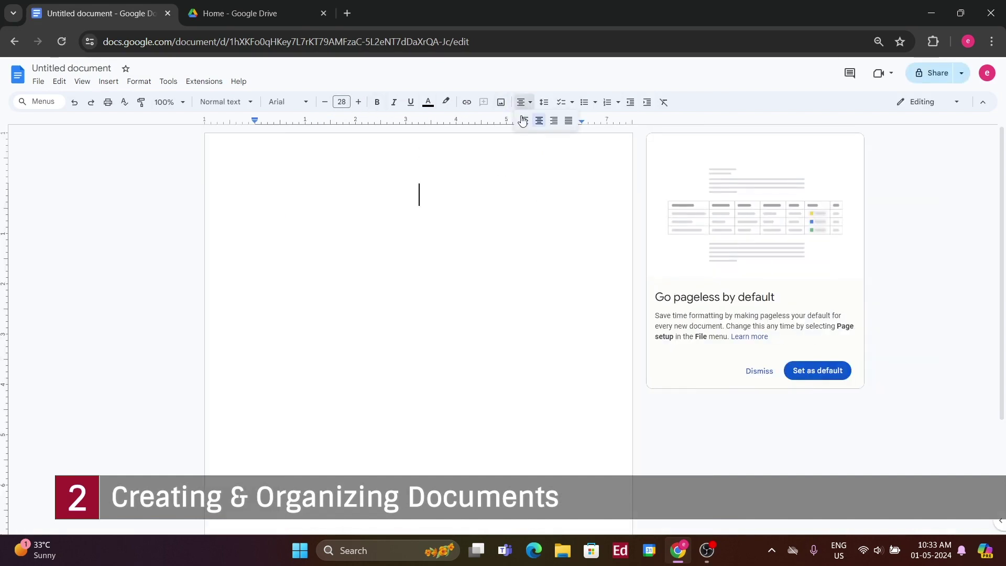
left_click(522, 120)
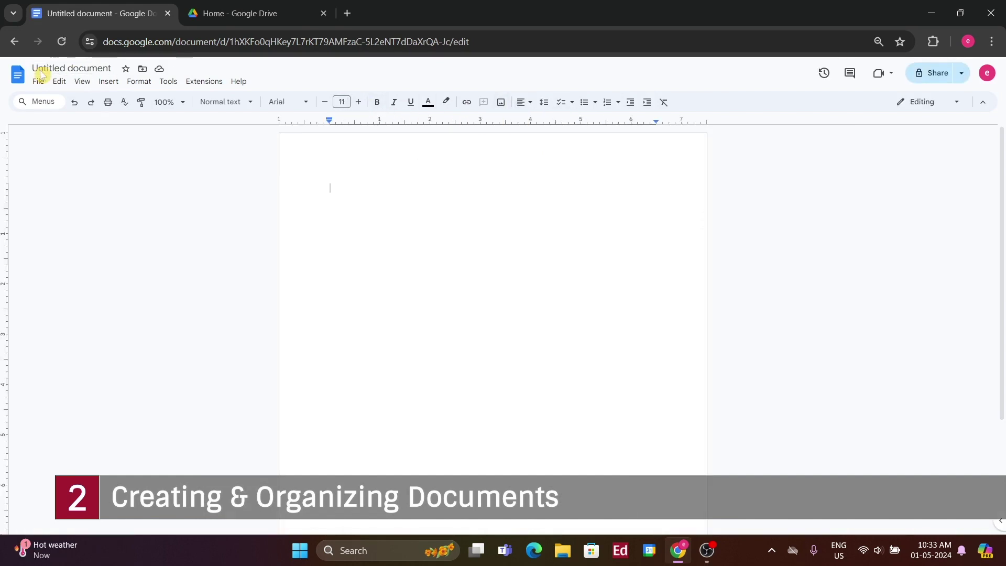
Step: Rename the document to 'GOOGLE DOCUMENT' and clear stray characters from the page
left_click(104, 67)
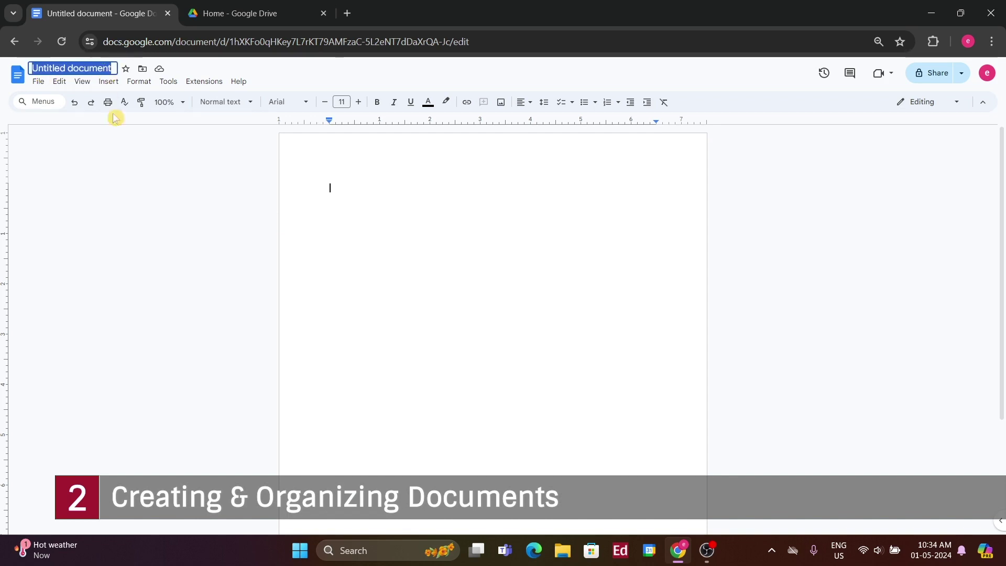
key("BackSpace")
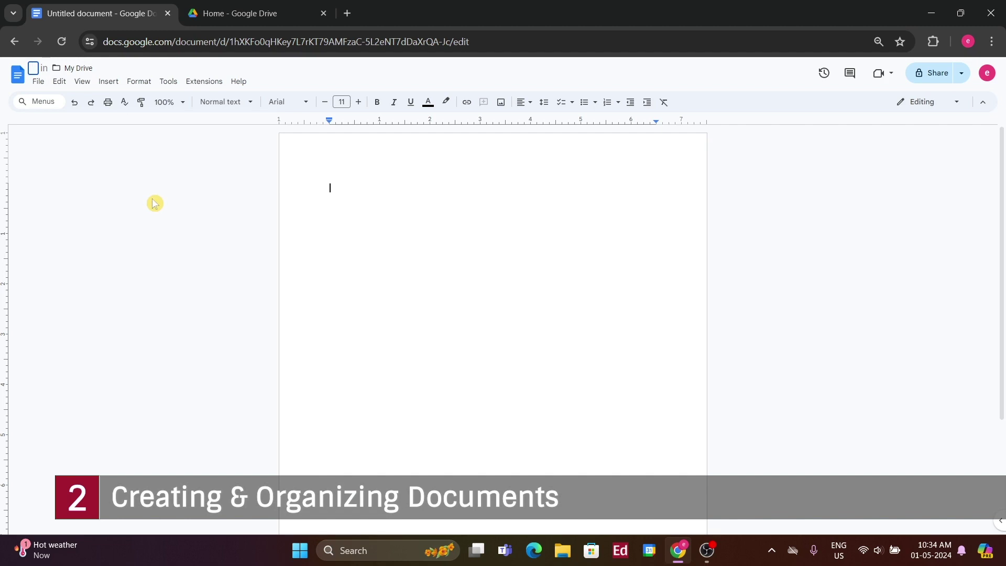
type("GOOGLE DOCUMENT")
key("Return")
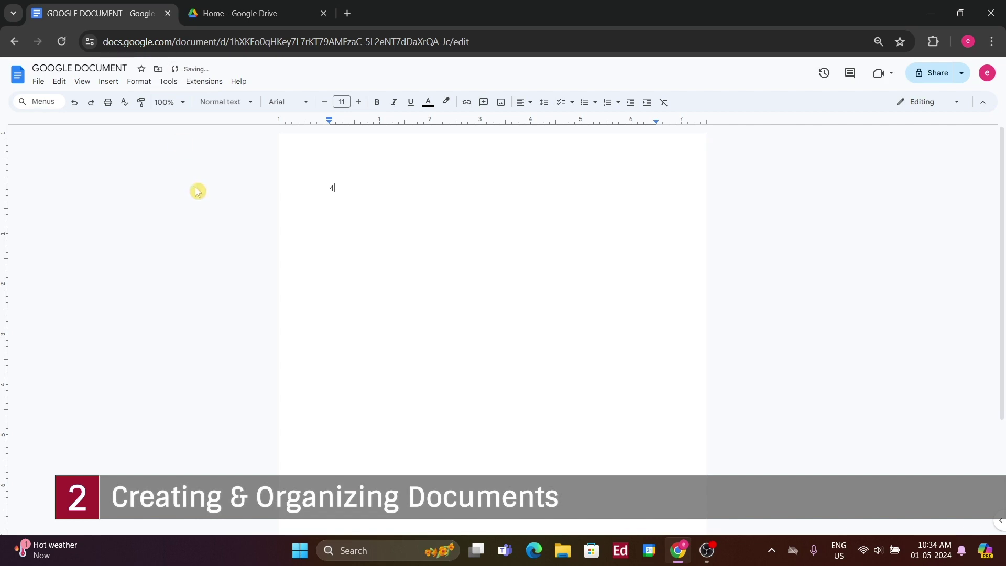
type("F")
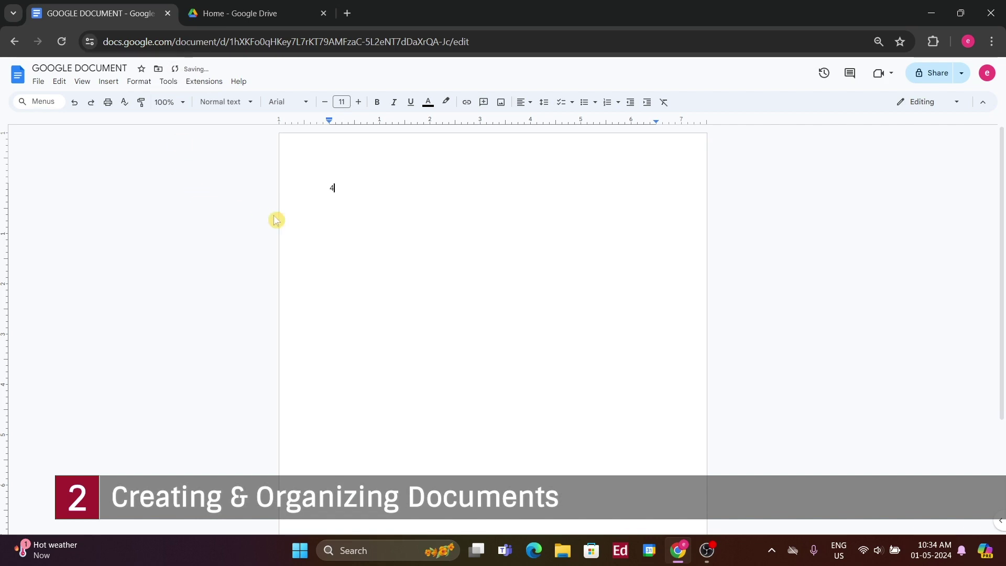
key("BackSpace")
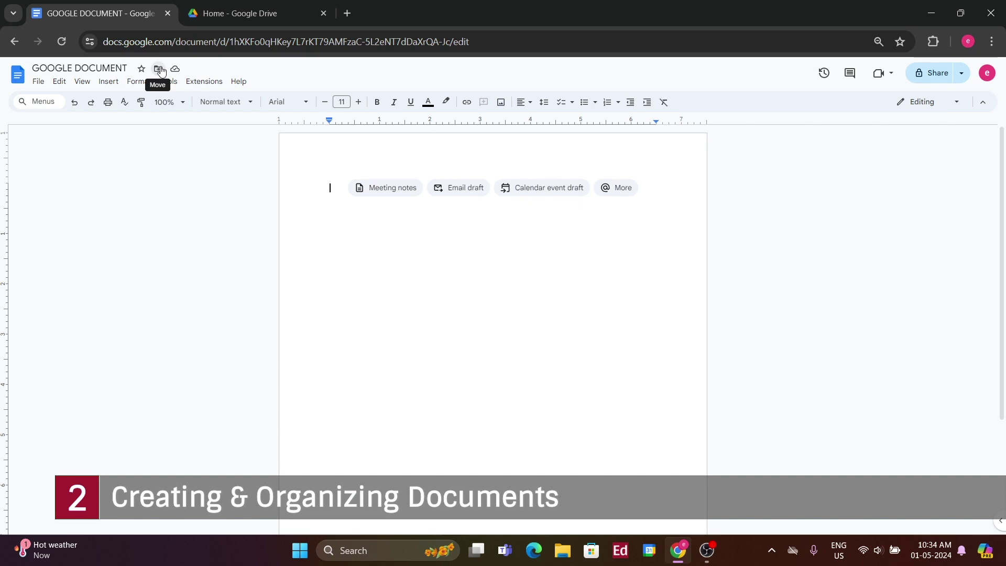
Step: Create a folder named 'GOOGLE DOCS' and move the document into it
left_click(158, 69)
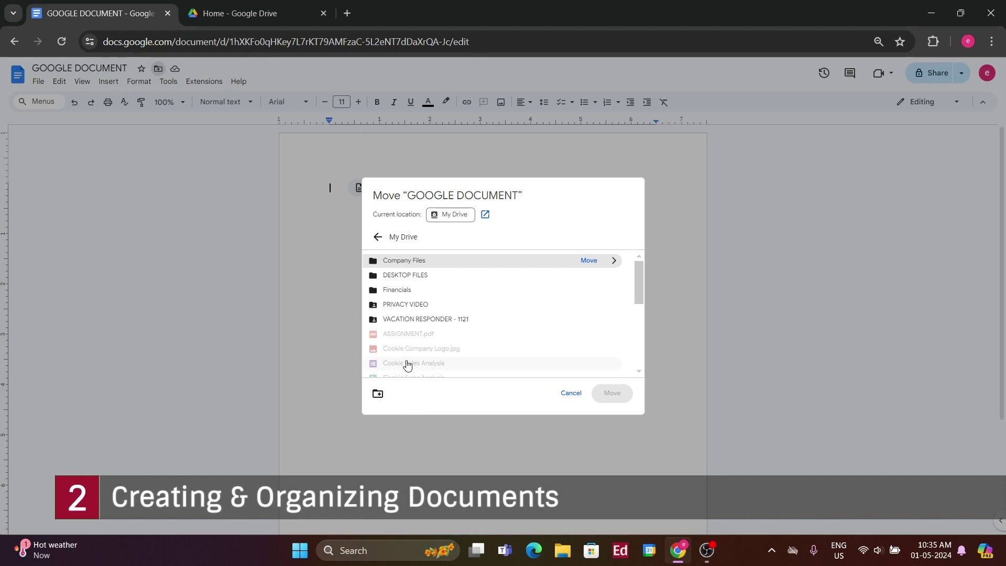
left_click(377, 394)
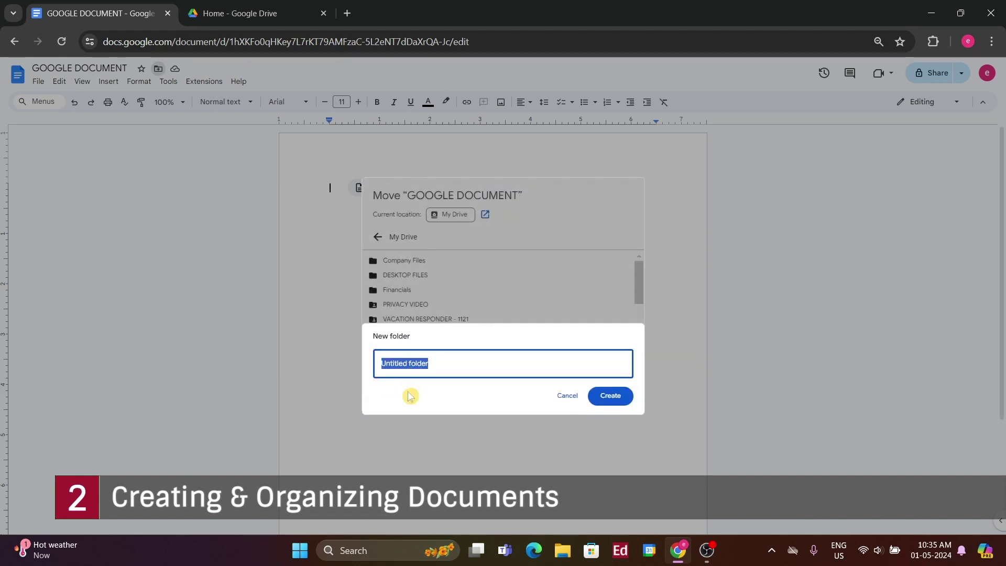
type("GOOGLE DOCS")
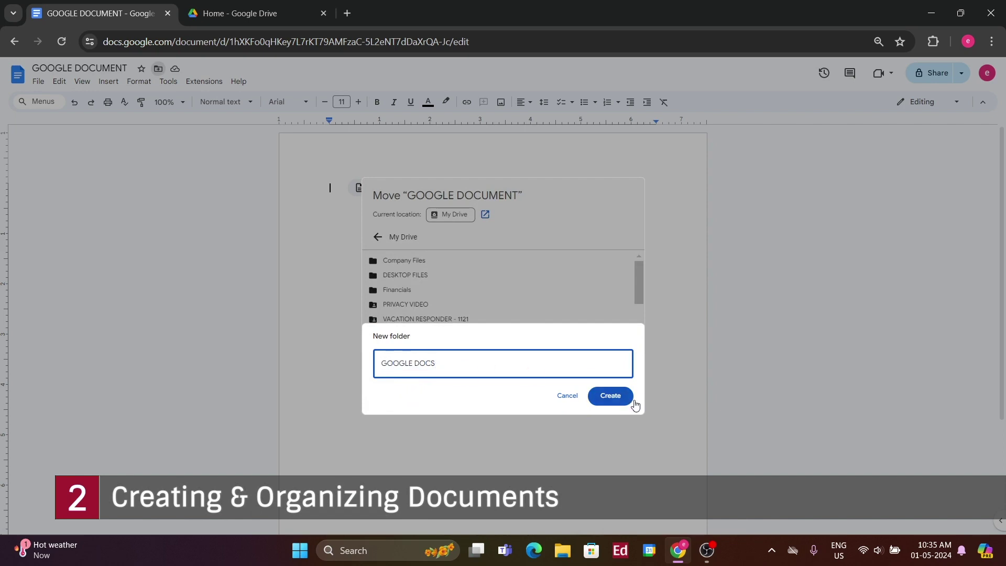
left_click(632, 401)
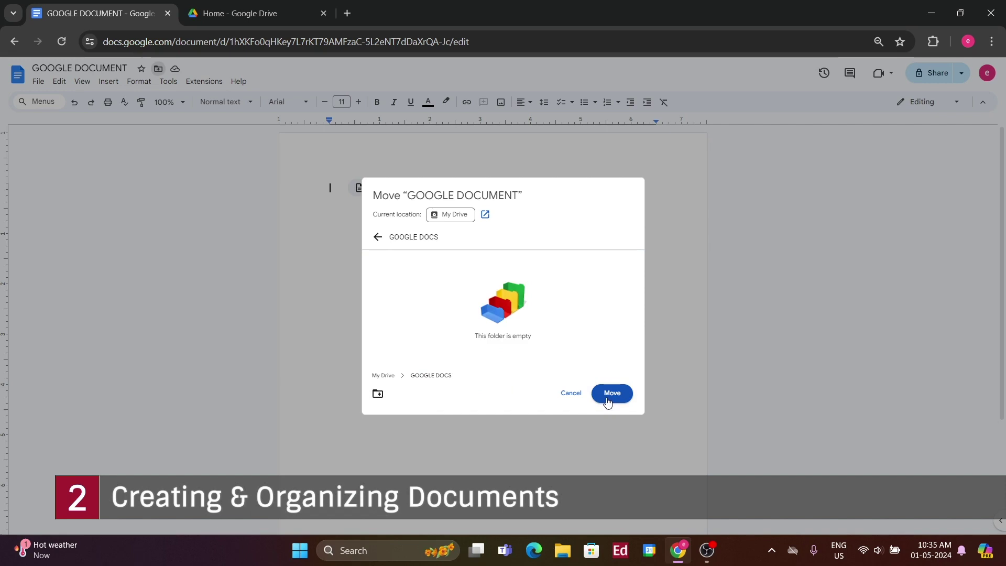
left_click(611, 394)
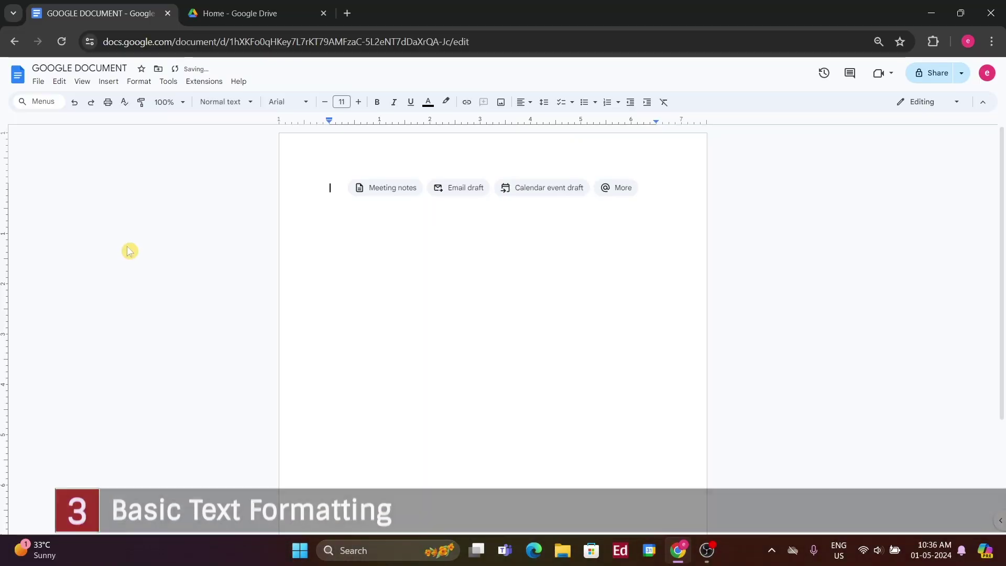
Step: Type 'Hello, this is Edarabia! Don't forget to Like and Subscribe!' on the page
type("Hello, this is Edarabia")
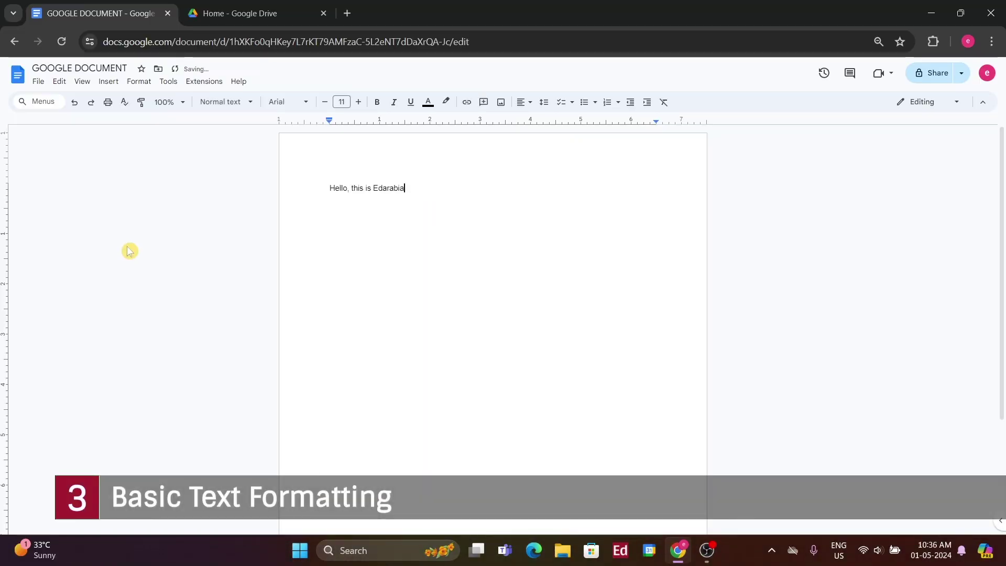
type("! Don't forget to Like and Subscribe!")
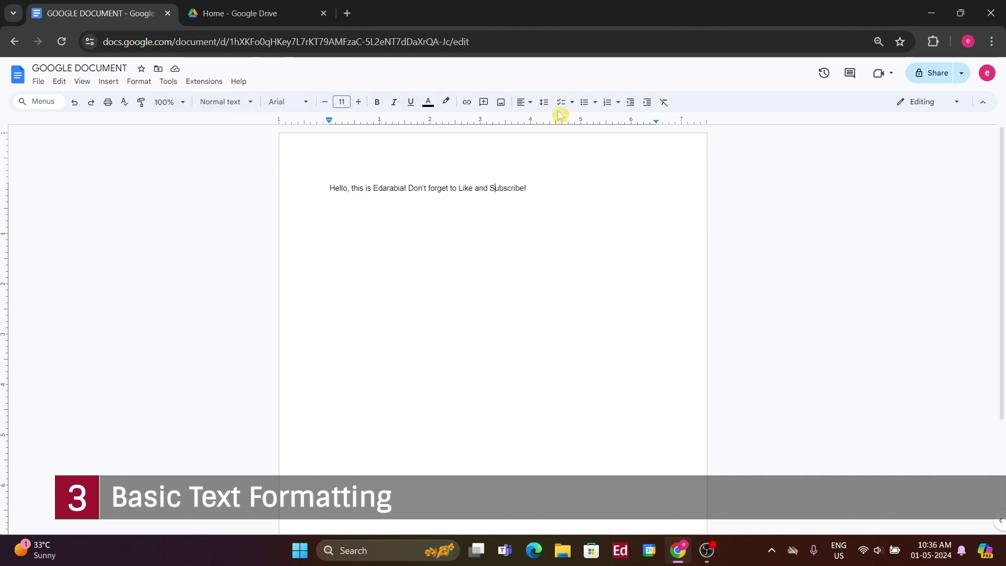
Step: Set the selected greeting line's font size to 34 pt, keeping the current font
triple_click(330, 188)
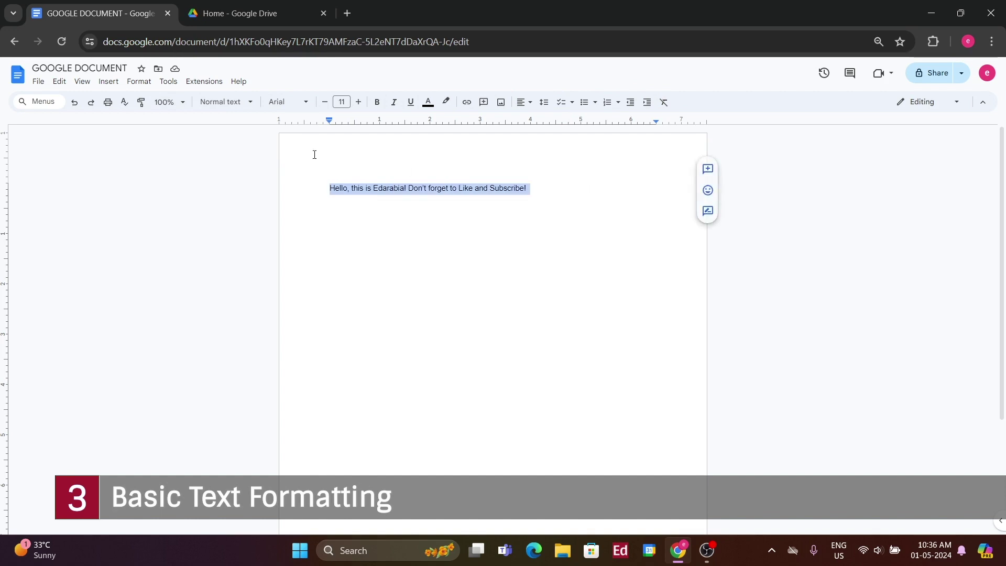
left_click(306, 102)
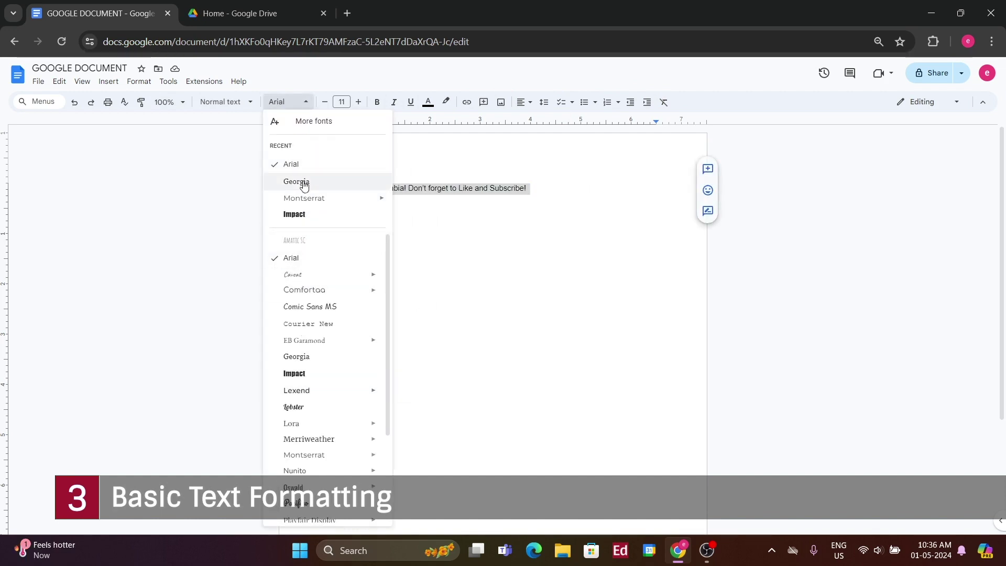
left_click(304, 102)
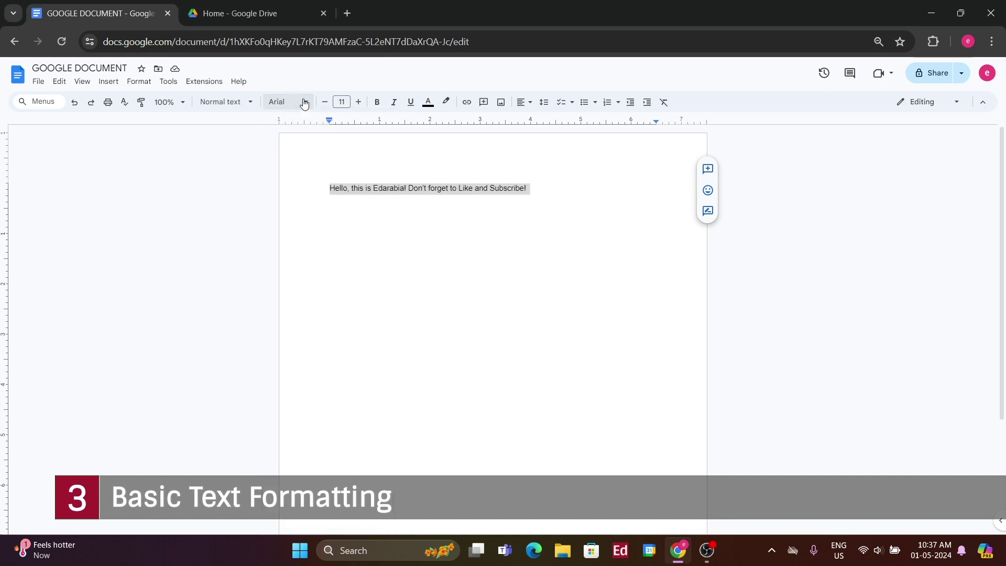
left_click(346, 102)
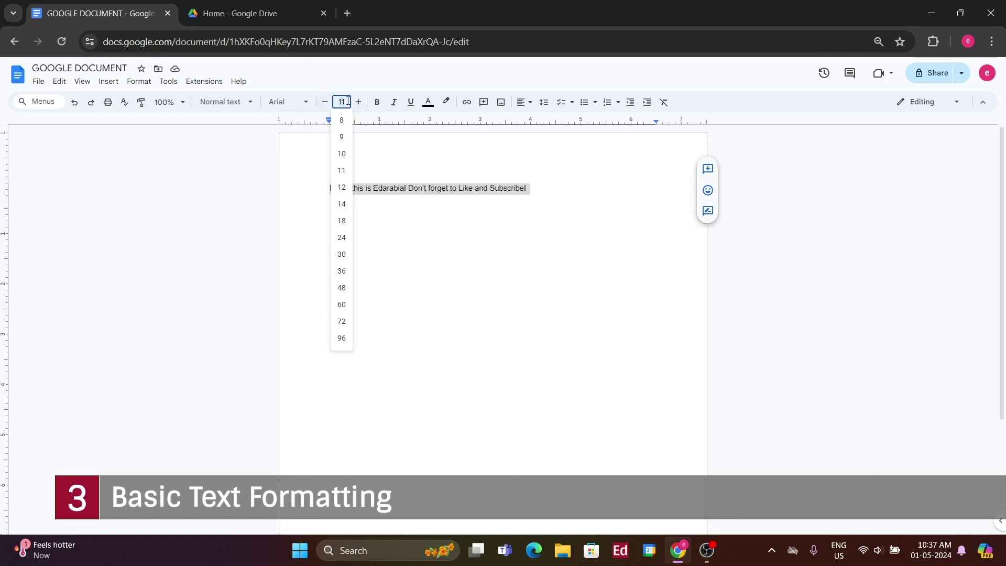
left_click(397, 152)
triple_click(339, 189)
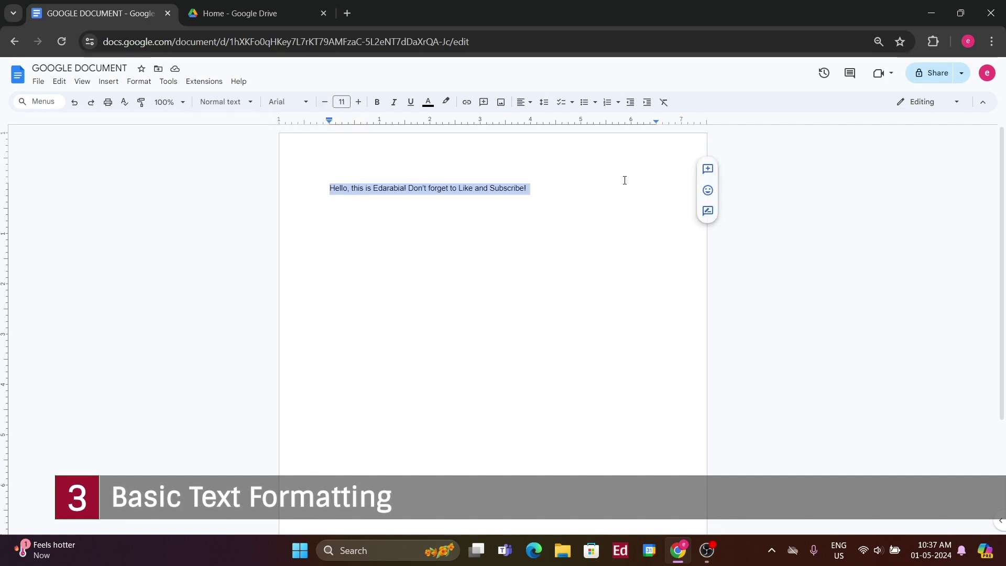
left_click(340, 102)
type("34")
key("Return")
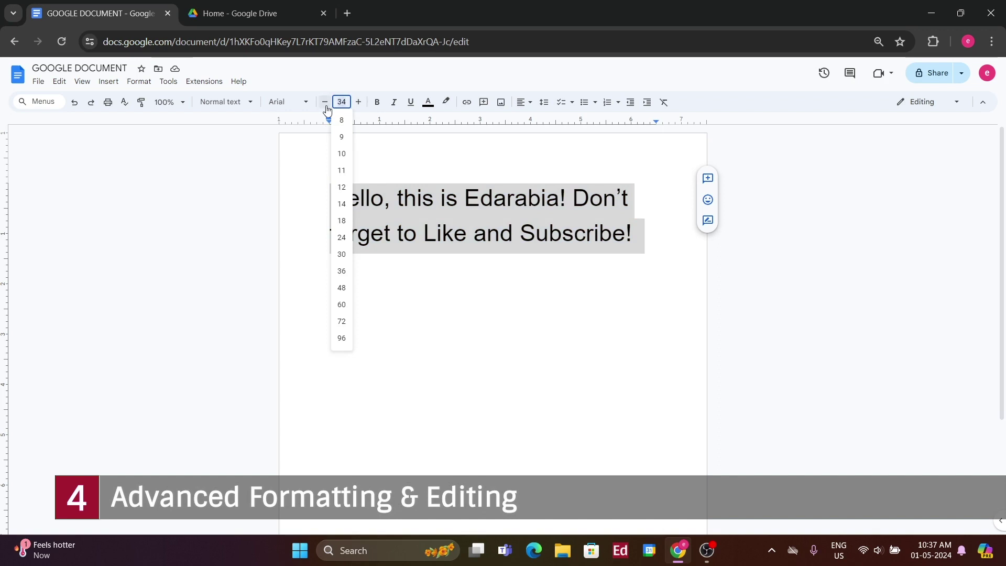
Step: Shrink the greeting to 11 pt, toggle bold off, and return text colour to black after trying orange and green
left_click(353, 175)
left_click(381, 105)
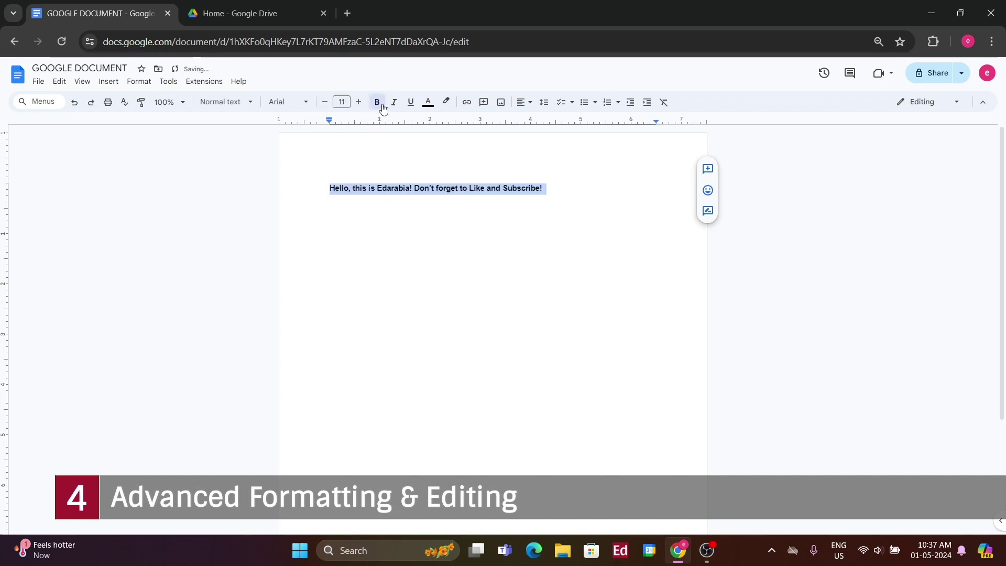
left_click(383, 108)
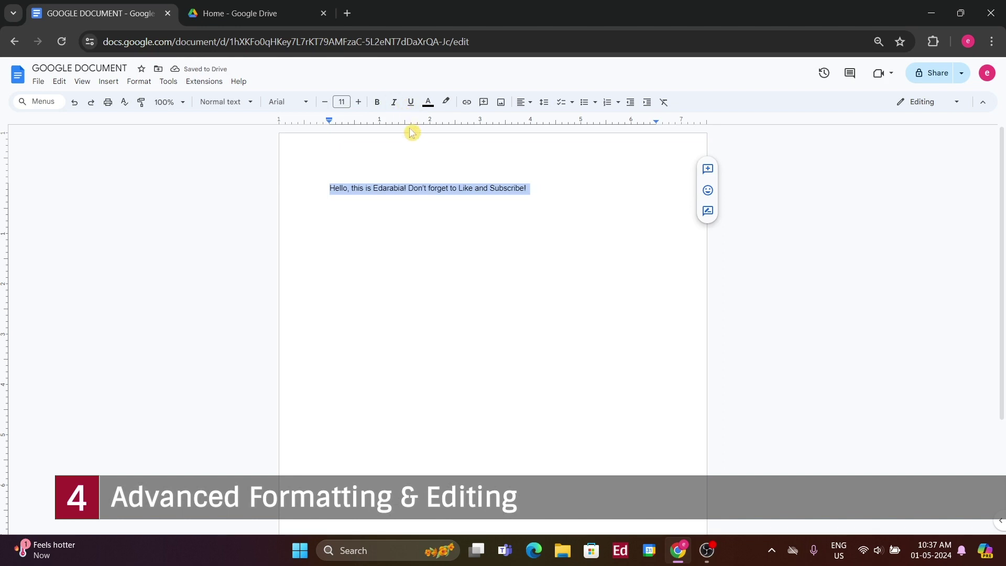
left_click(430, 107)
left_click(455, 134)
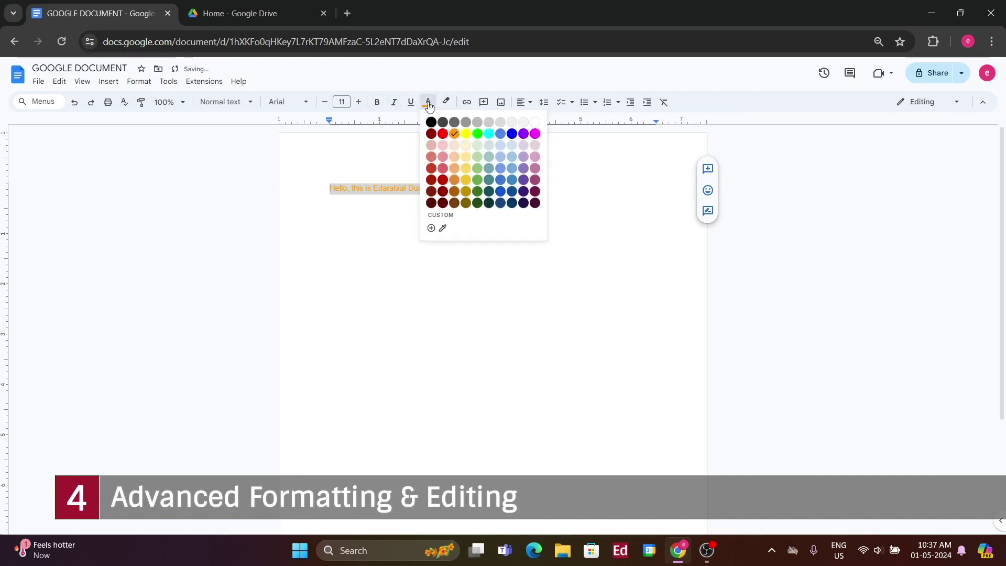
left_click(478, 134)
left_click(428, 102)
left_click(431, 122)
Step: Try yellow and black highlights on the greeting, then remove the dark highlight
left_click(446, 102)
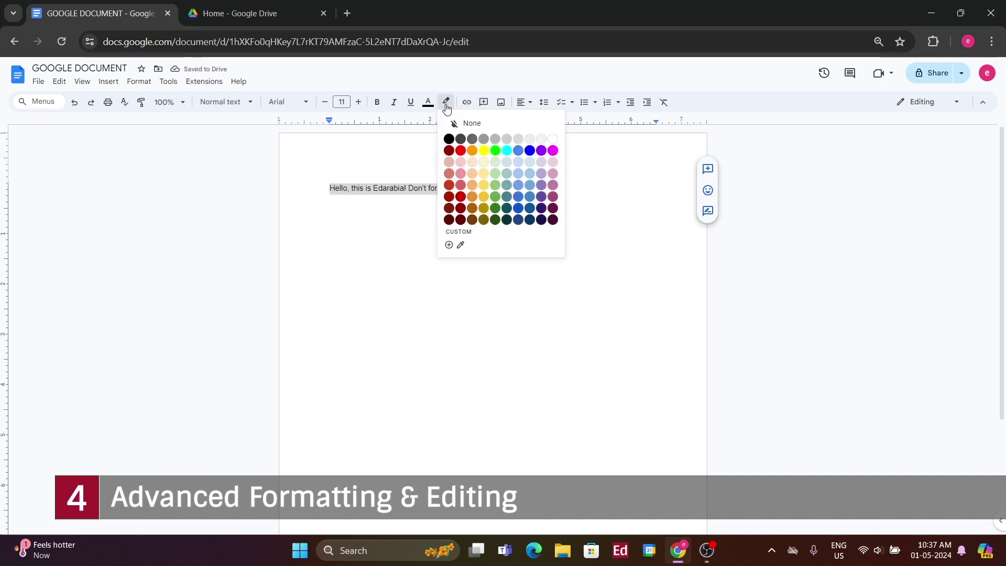
left_click(483, 150)
left_click(452, 188)
left_click_drag(526, 187, 424, 188)
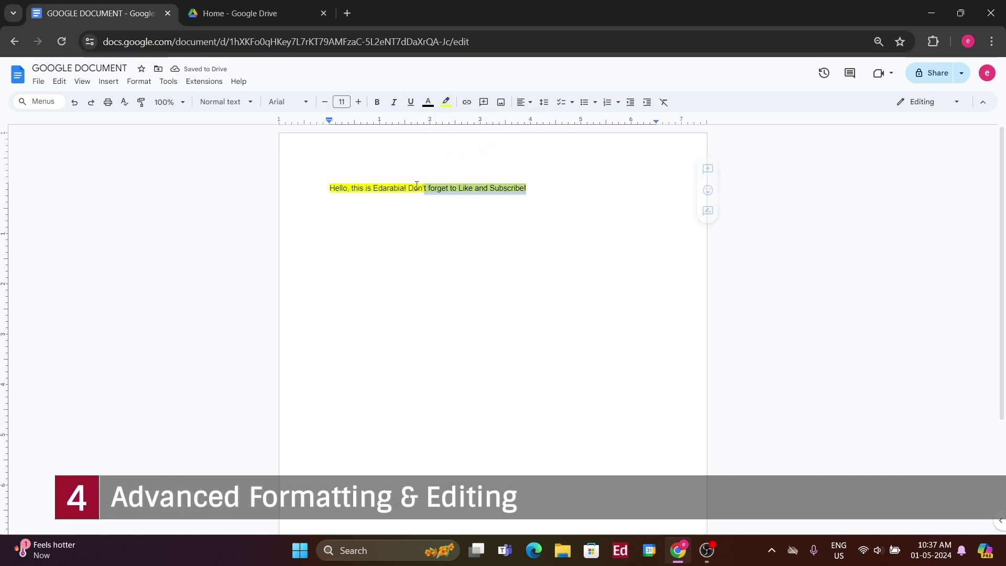
left_click(446, 102)
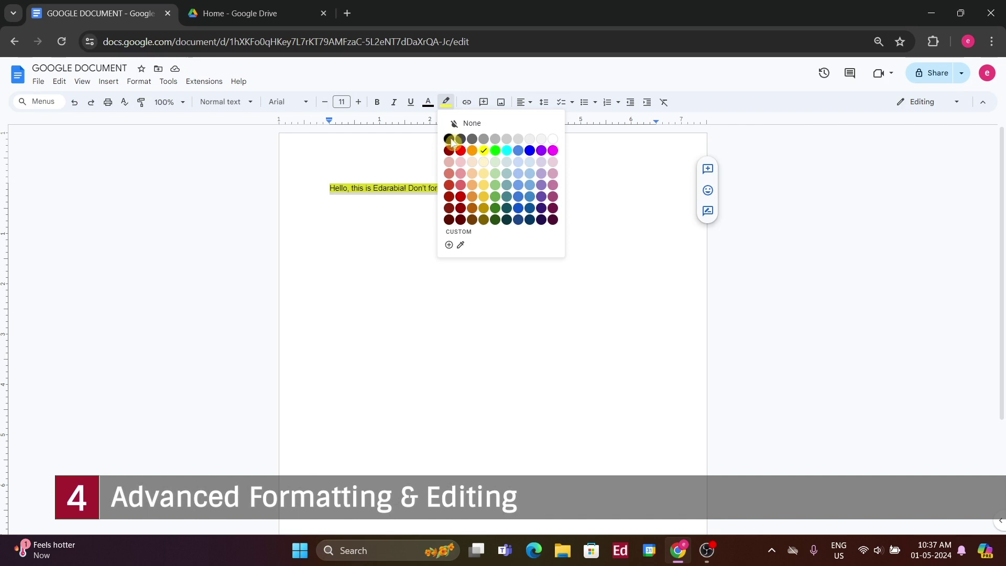
left_click(449, 139)
left_click(446, 102)
left_click(480, 159)
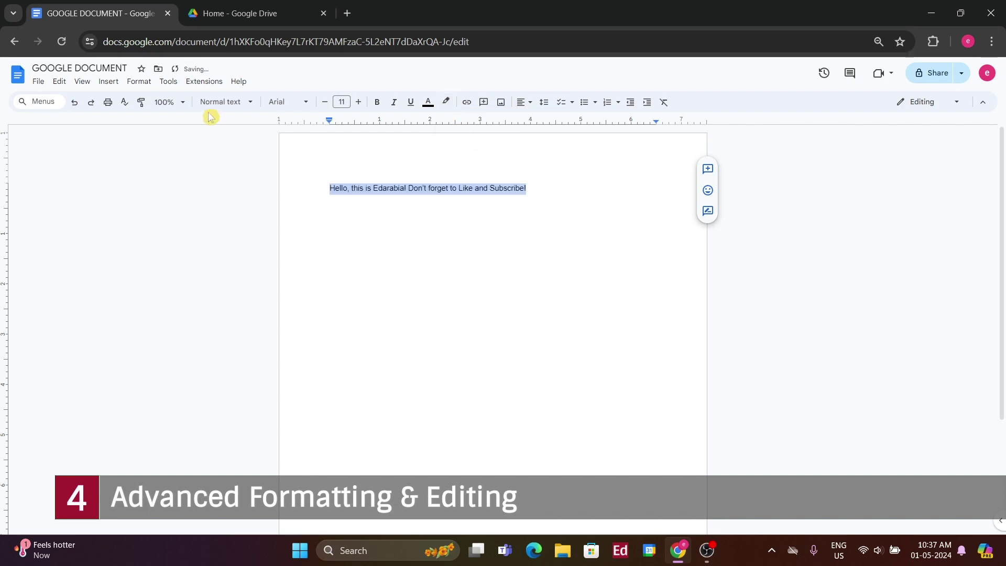
left_click(223, 102)
mouse_move(265, 148)
mouse_move(289, 168)
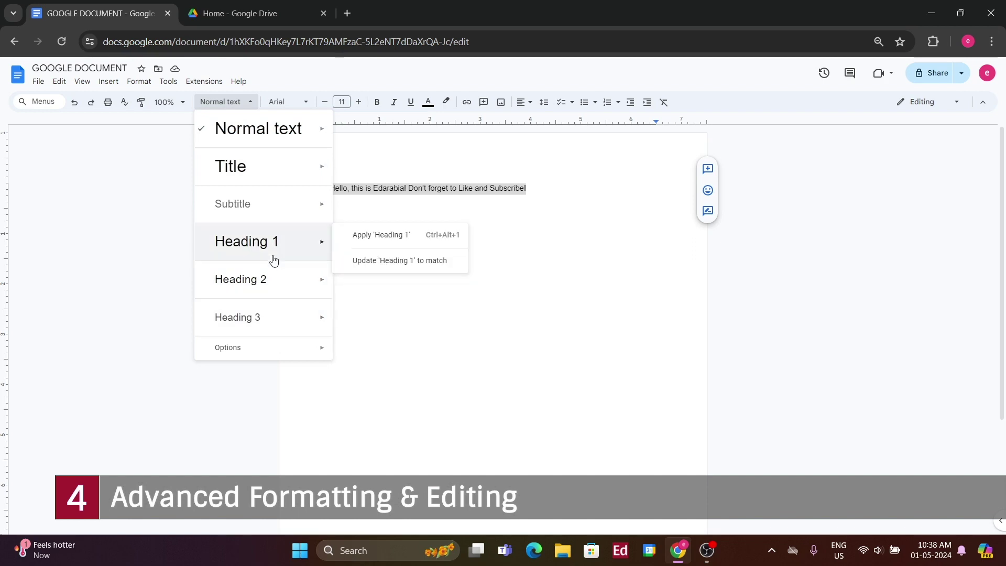
left_click(271, 165)
left_click(250, 102)
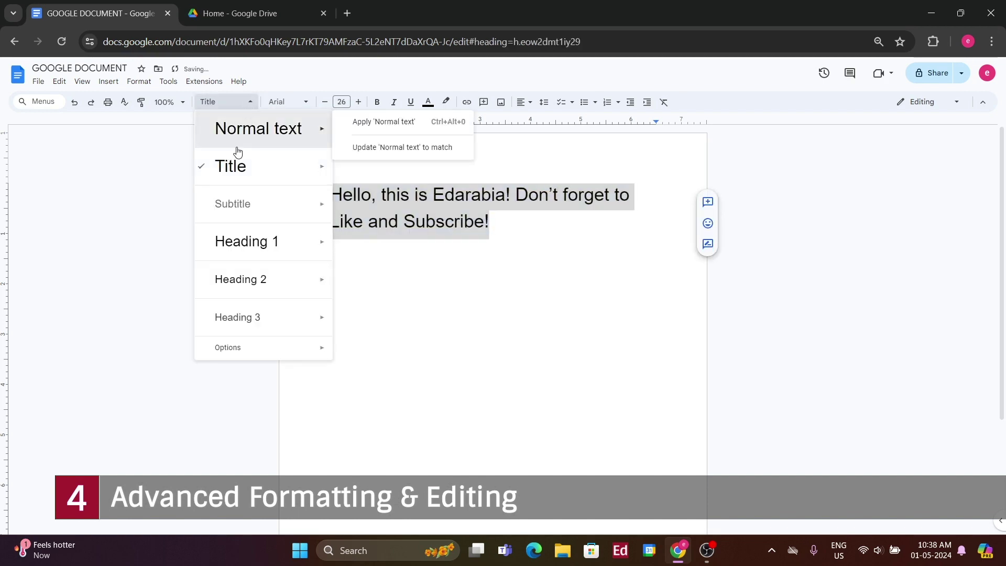
left_click(239, 142)
left_click(351, 102)
left_click(345, 176)
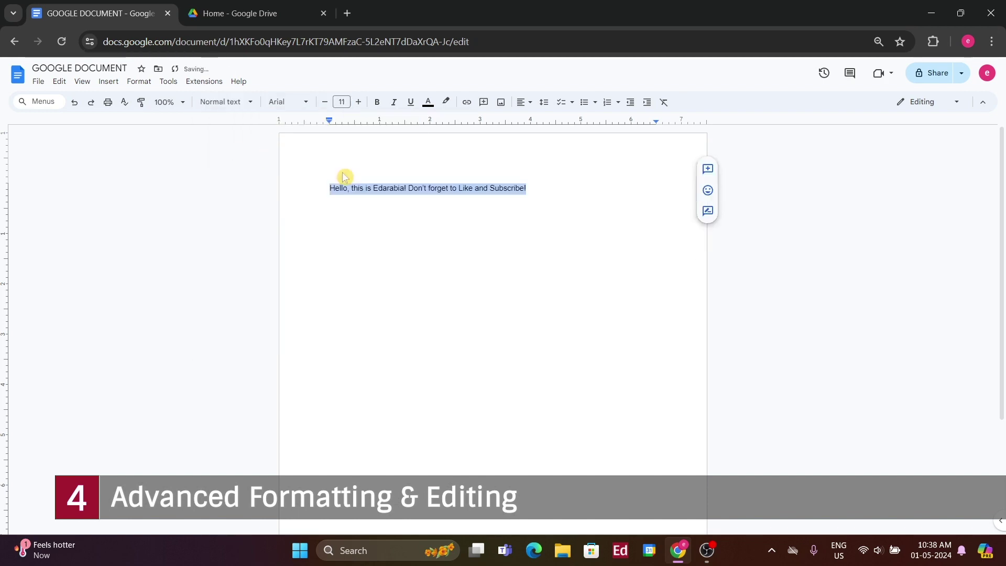
left_click(548, 193)
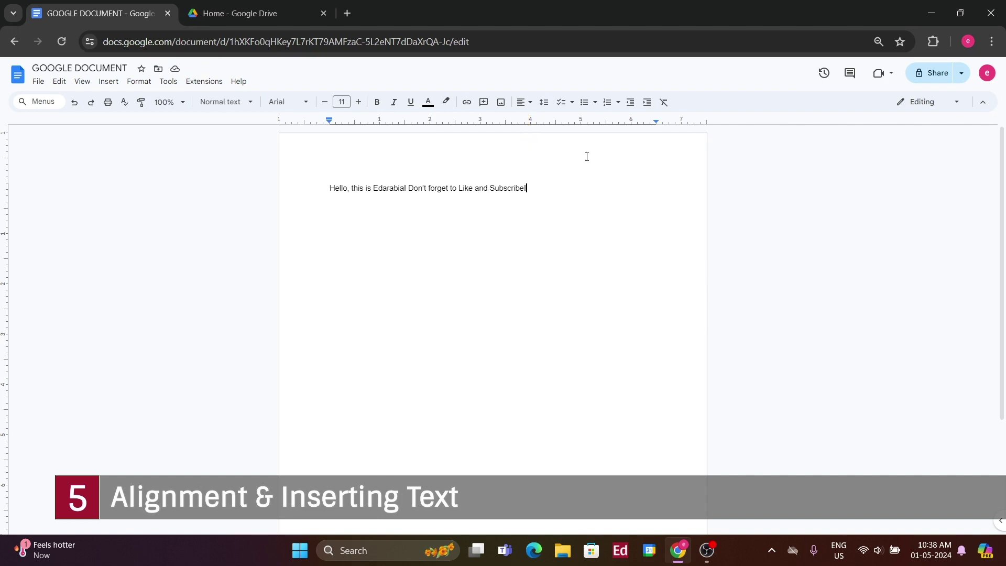
Step: Replace the greeting line with the five pasted Edarabia paragraphs
left_click_drag(519, 195, 229, 196)
key("BackSpace")
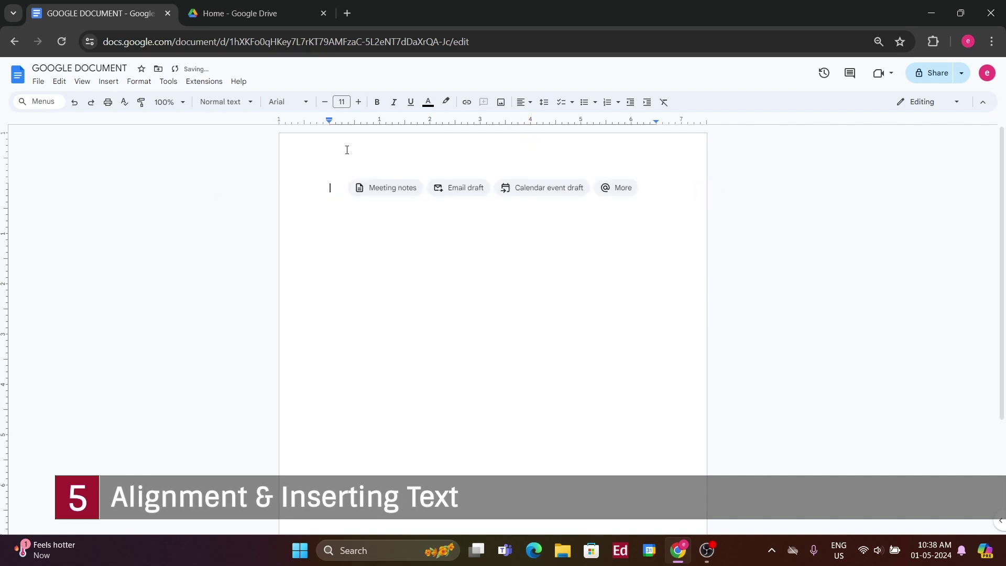
key("ctrl+v")
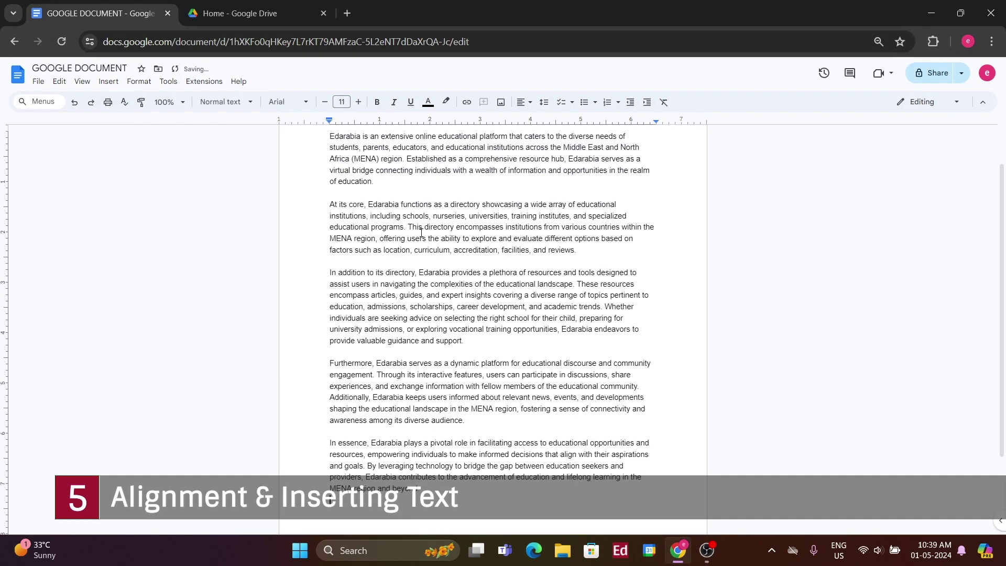
scroll(467, 227, "up", 1)
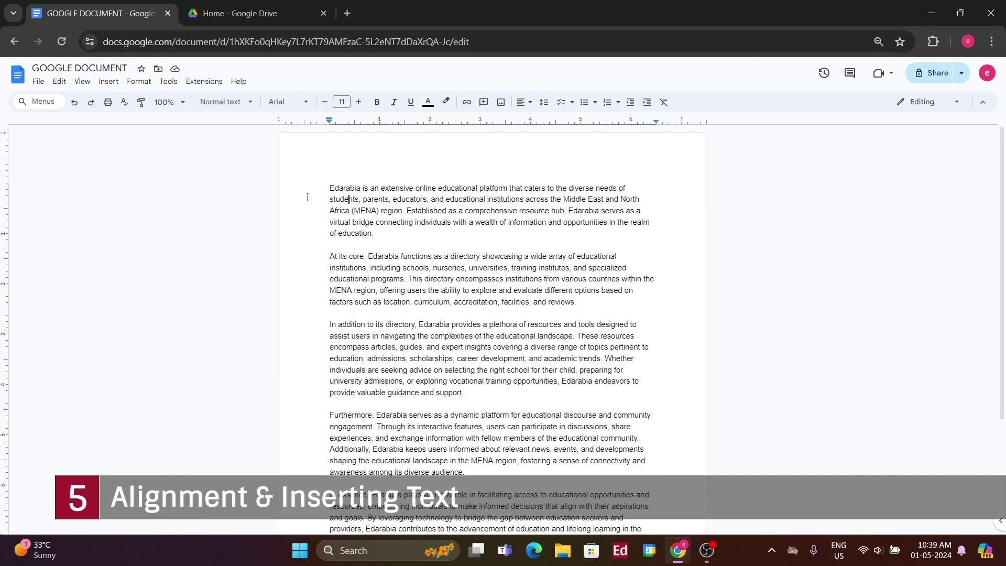
Step: Set all text to 10 pt and try centre, right and justify alignment, ending left-aligned
key("ctrl+a")
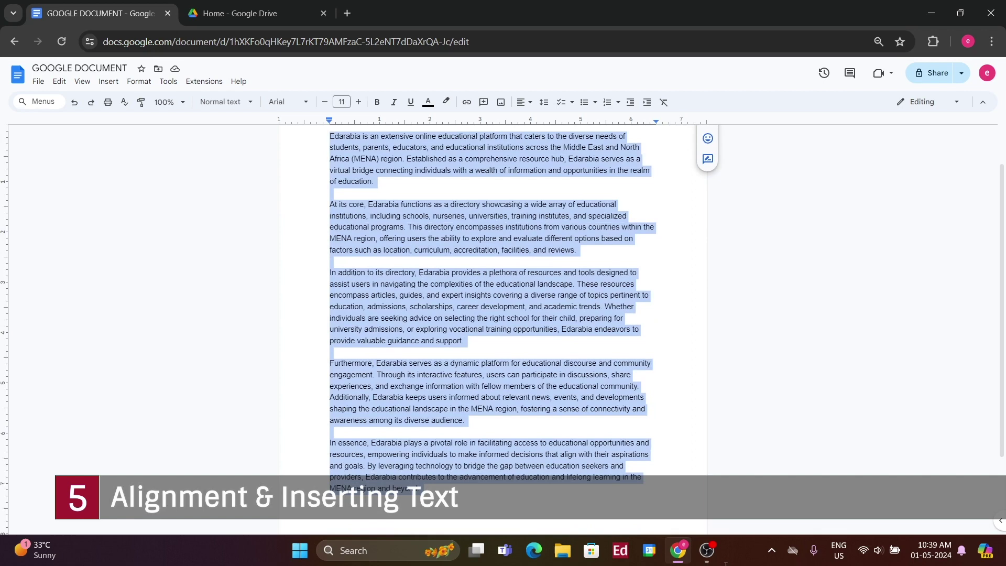
key("ctrl+shift+comma")
left_click(673, 216)
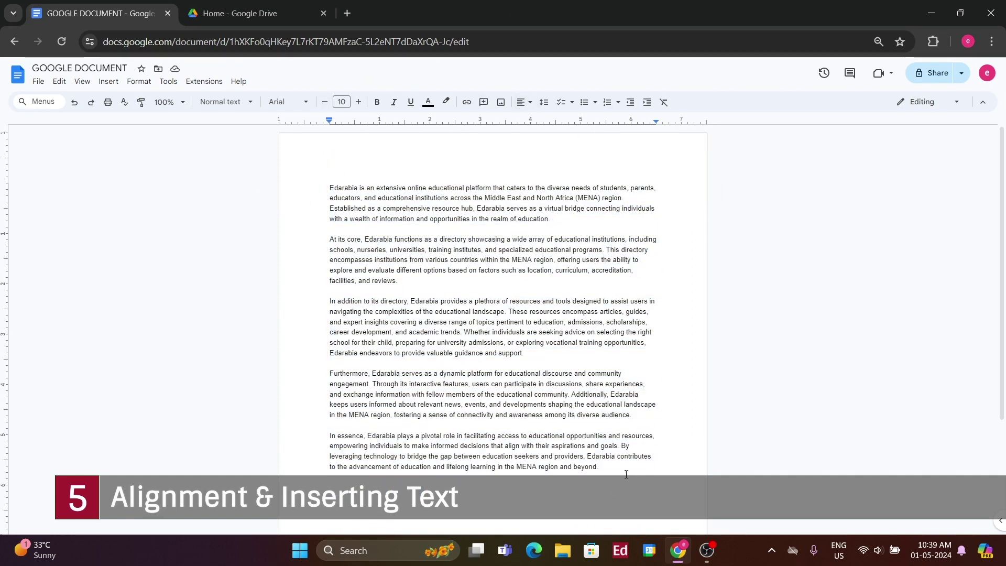
key("ctrl+a")
left_click(522, 101)
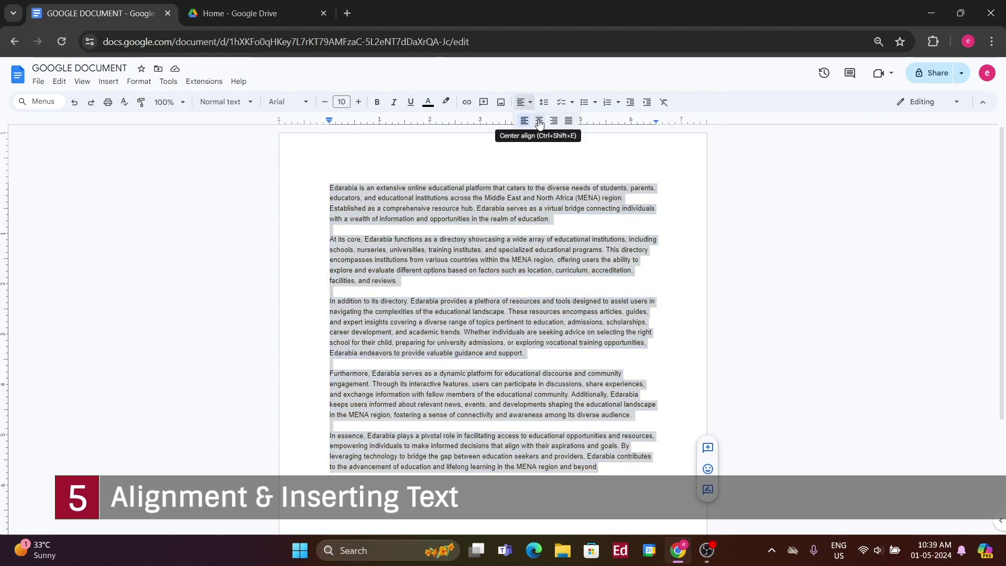
left_click(535, 119)
left_click(522, 102)
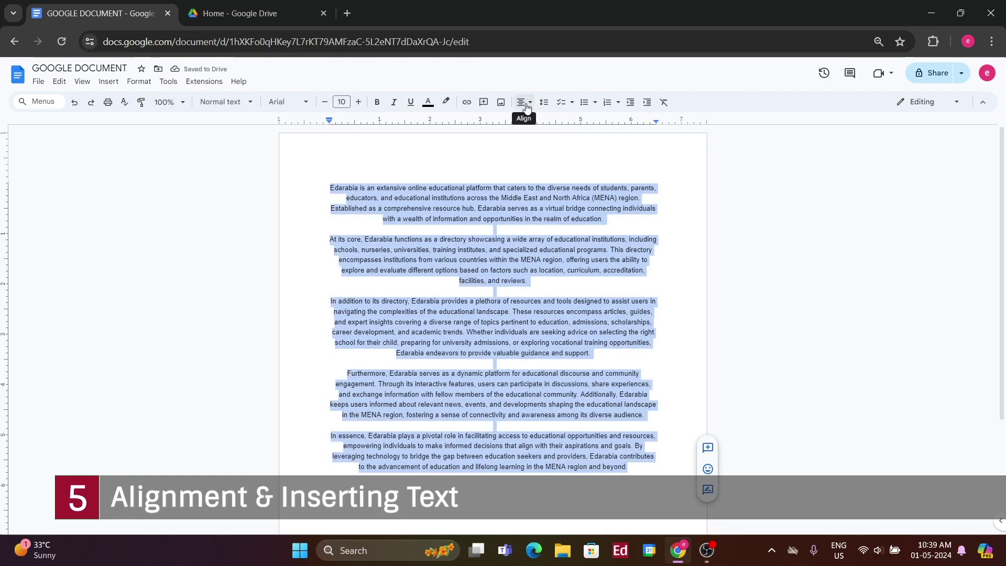
left_click(553, 120)
left_click(522, 102)
left_click(569, 120)
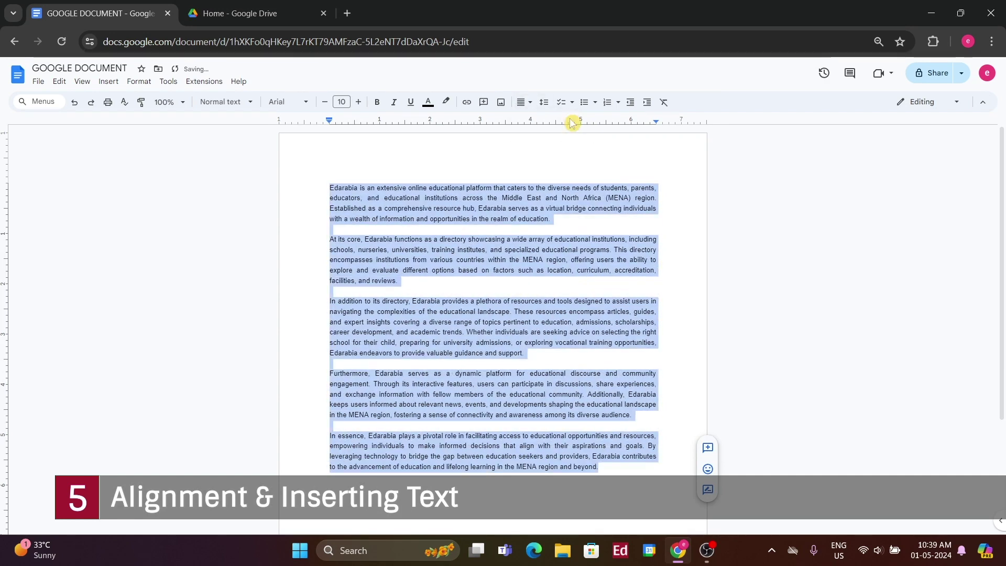
left_click(522, 101)
left_click(518, 120)
Step: Try double line spacing and a numbered list, ending with single spacing and no list
left_click(544, 102)
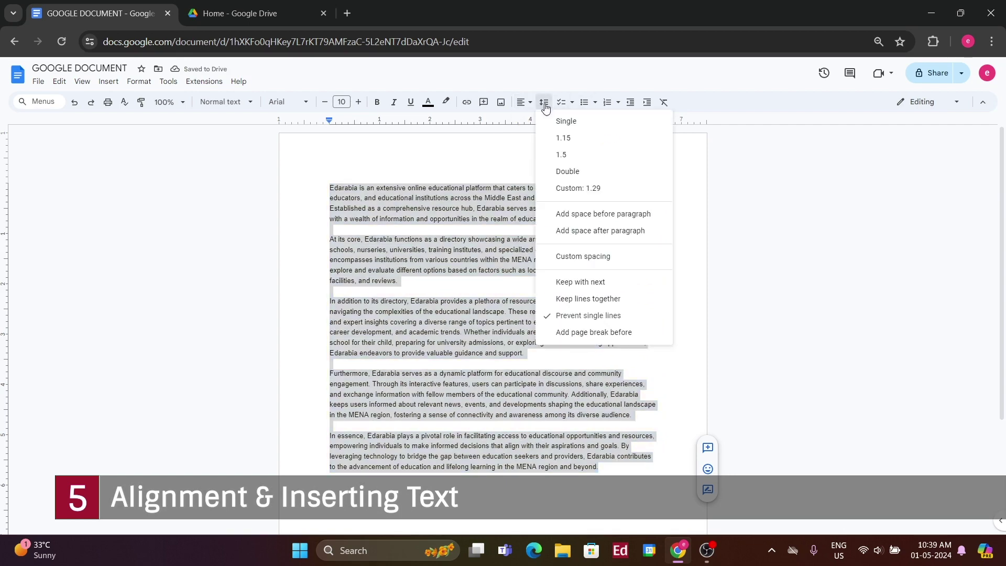
left_click(568, 172)
left_click(544, 102)
left_click(566, 122)
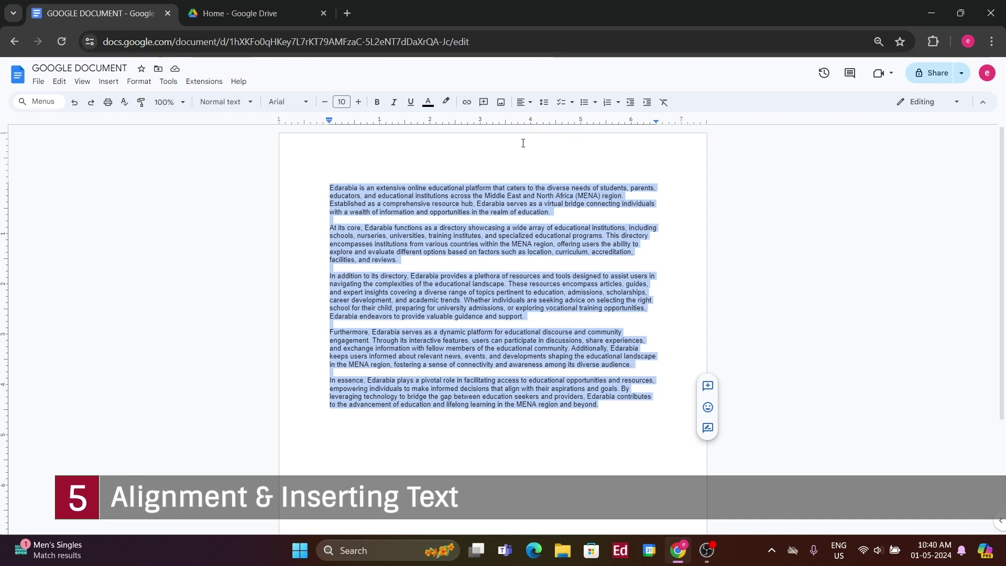
left_click(607, 102)
left_click(607, 102)
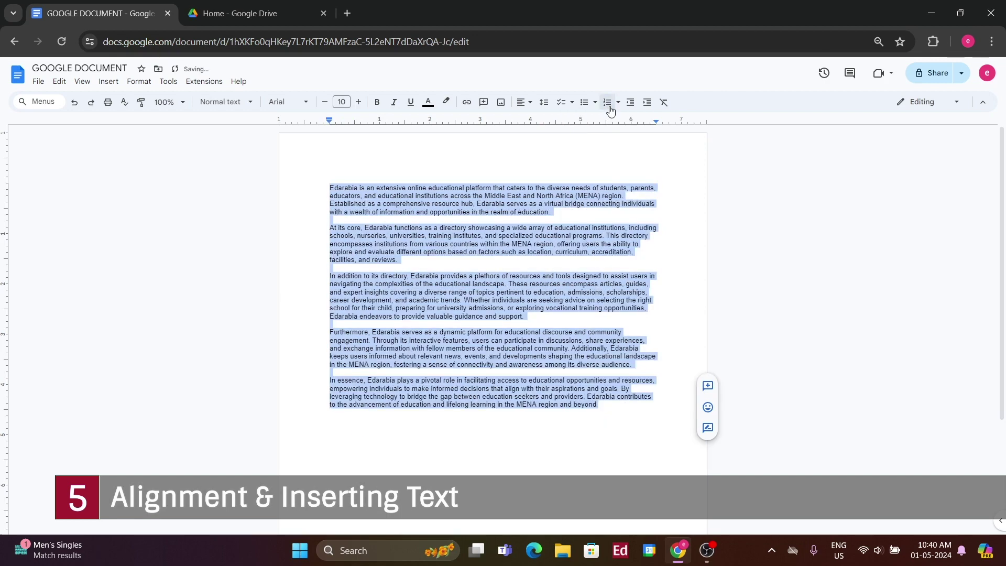
Step: Indent the second paragraph several times, then undo it back to the left margin
left_click(441, 243)
left_click_drag(330, 229, 398, 260)
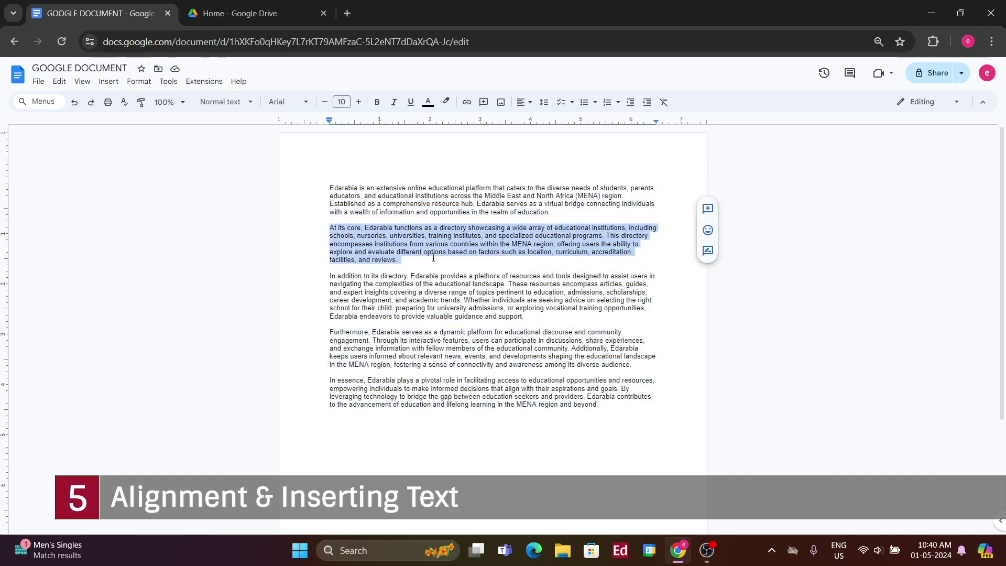
left_click(647, 102)
left_click(647, 102)
left_click(647, 102)
left_click(647, 102)
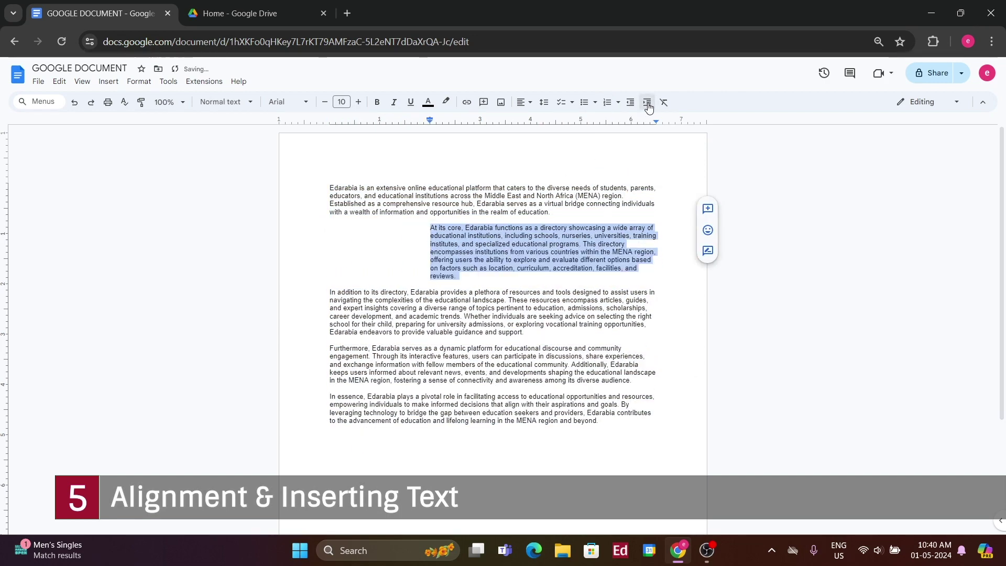
left_click(647, 103)
left_click(647, 103)
left_click(647, 103)
left_click(647, 102)
left_click(647, 102)
left_click(510, 301)
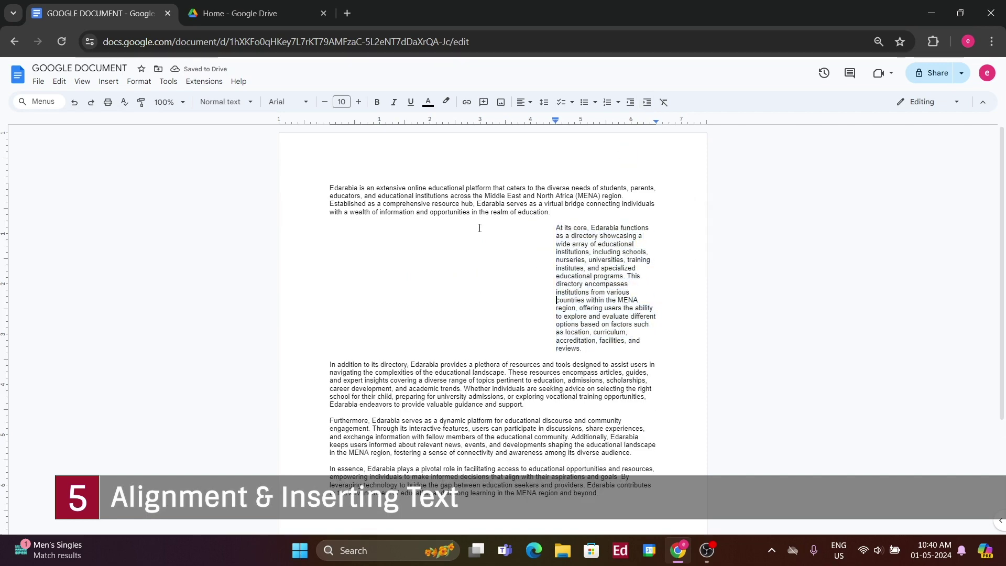
key("ctrl+z")
key("ctrl+z")
key("ctrl+z")
key("ctrl+z")
key("ctrl+z")
key("ctrl+z")
key("ctrl+z")
key("ctrl+z")
key("ctrl+z")
right_click(467, 246)
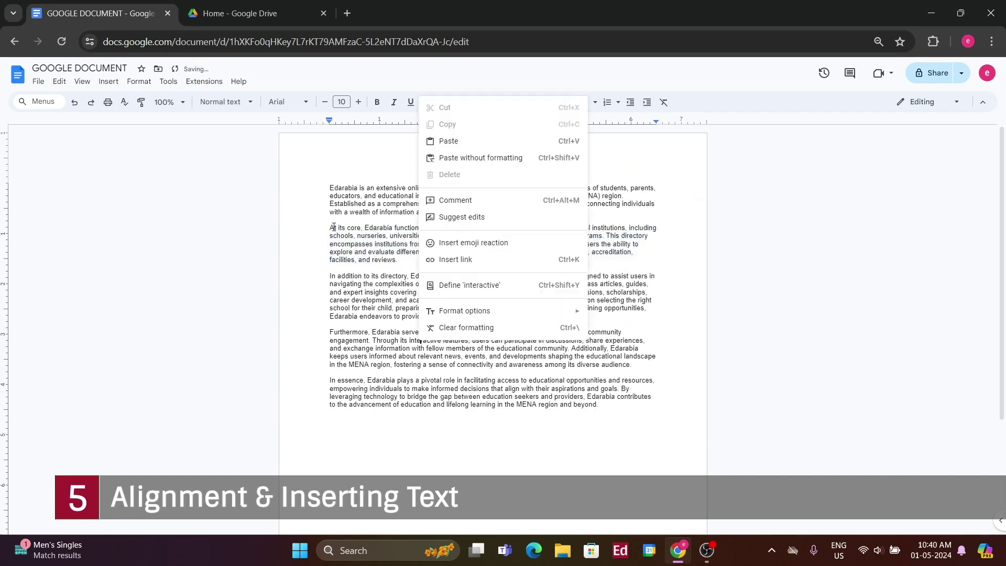
key("Escape")
left_click(60, 82)
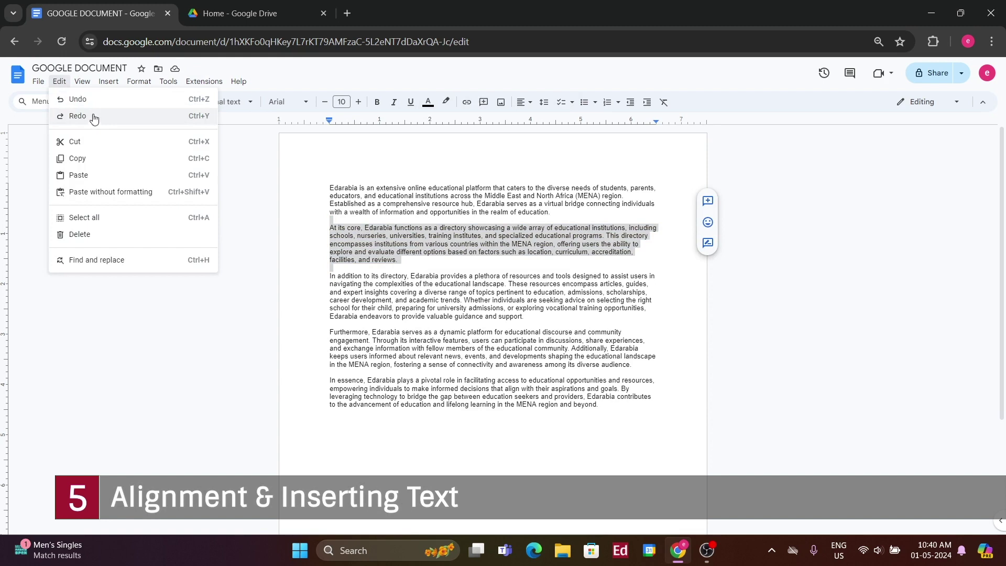
left_click(298, 204)
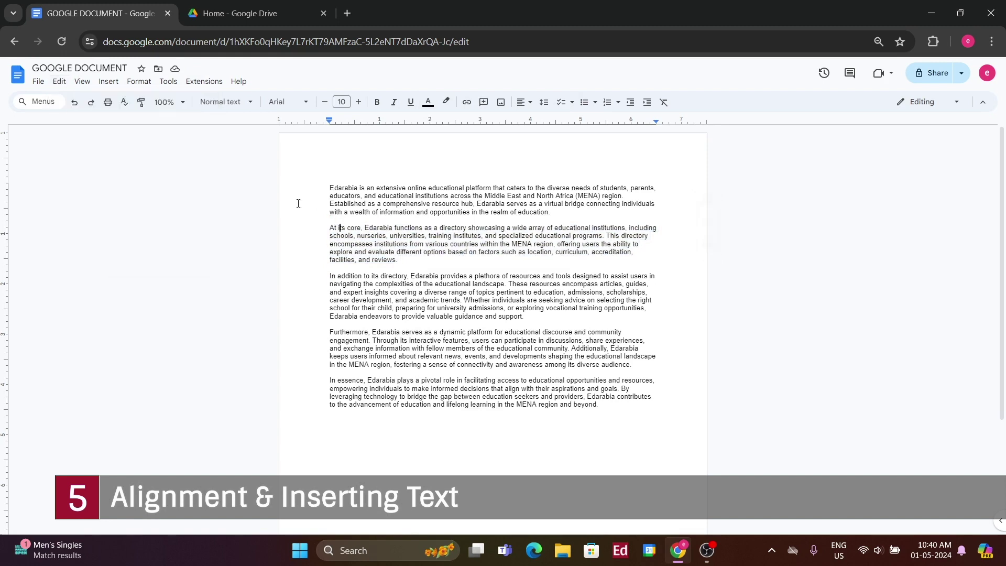
Step: Run an initial spelling and grammar check on the document
left_click(168, 81)
mouse_move(209, 99)
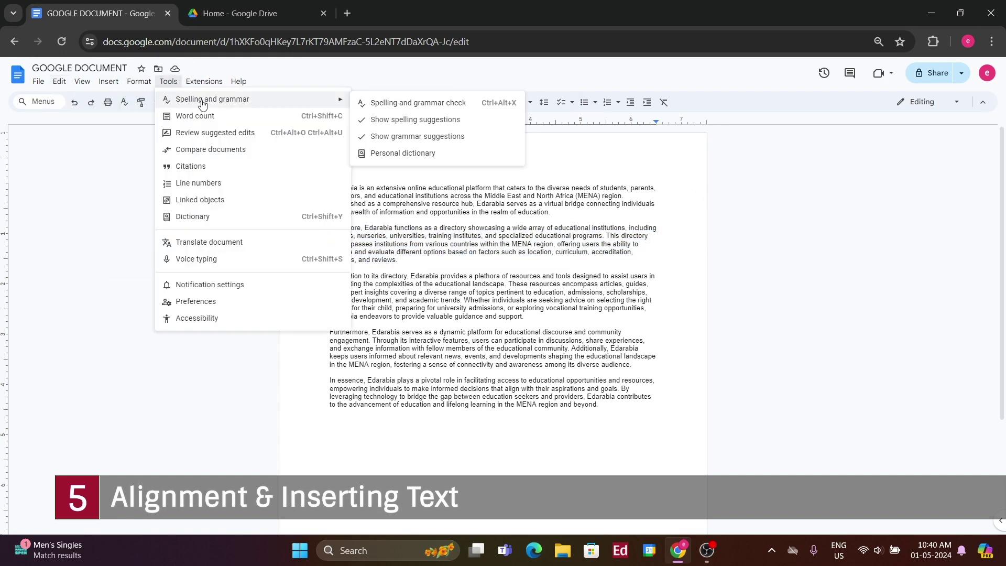
left_click(425, 108)
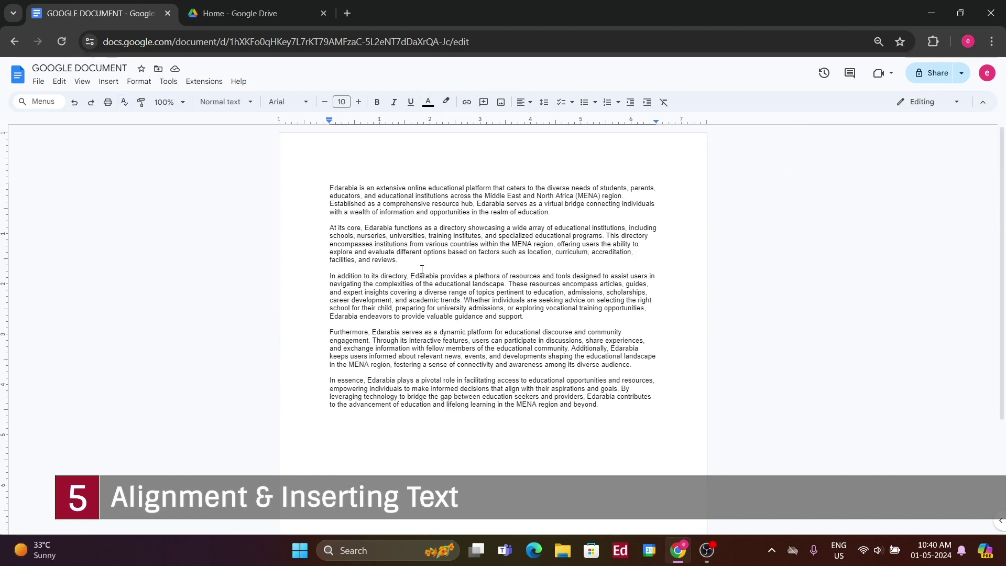
Step: Introduce typos: 'provides' to 'providis', 'discourse' to 'discorse', 'essence' to 'essenc'
left_click(460, 277)
key("BackSpace")
type("i")
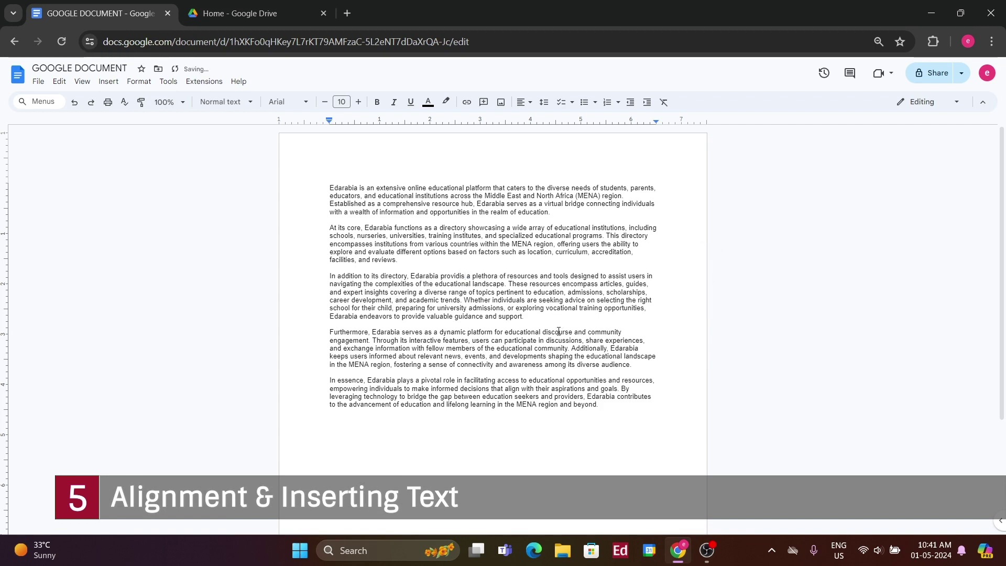
left_click(559, 331)
key("BackSpace")
left_click(359, 379)
key("BackSpace")
key("ctrl+Home")
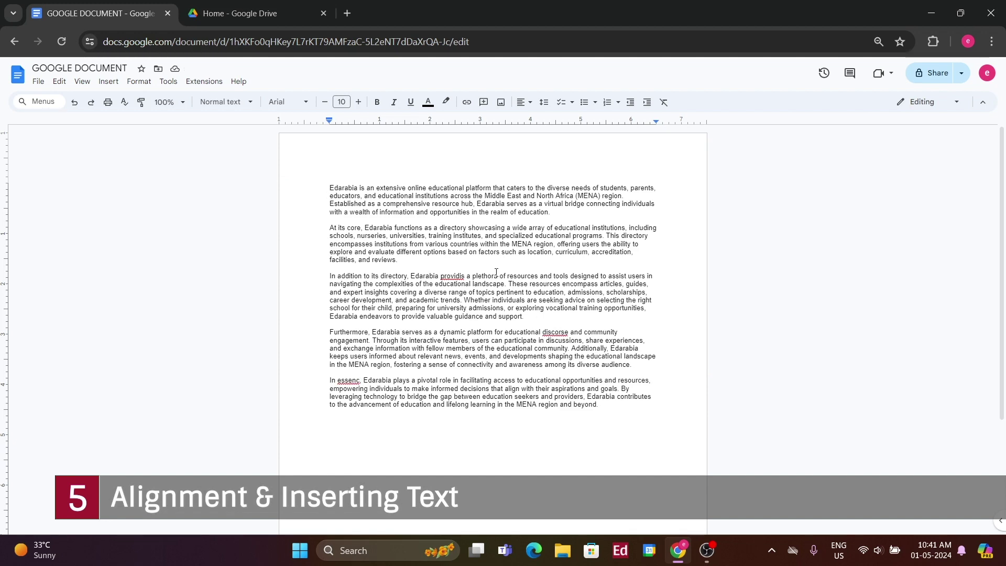
Step: Run spelling and grammar, accepting 'discourse' and 'essence' while ignoring 'providis'
left_click(168, 82)
mouse_move(226, 100)
left_click(419, 103)
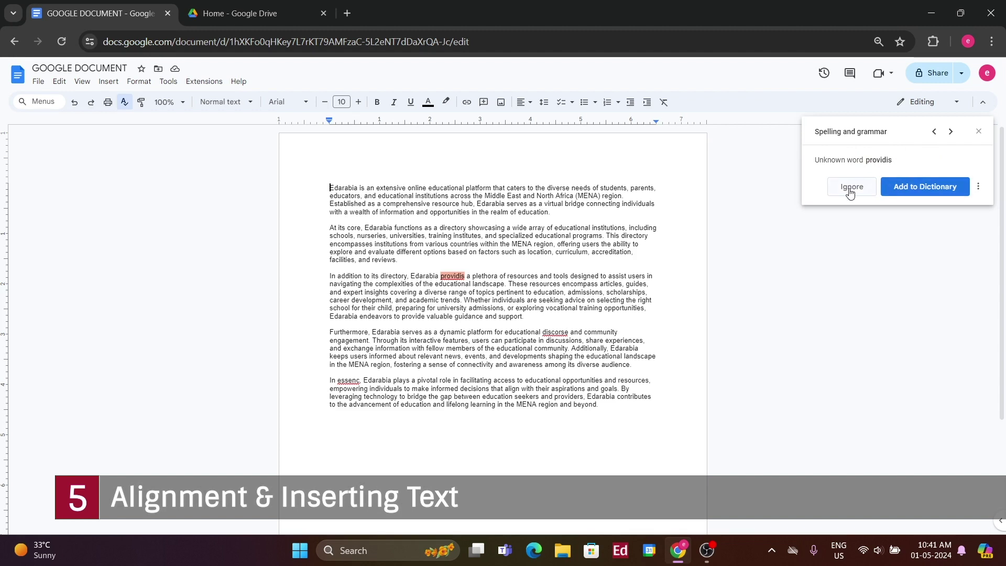
left_click(950, 132)
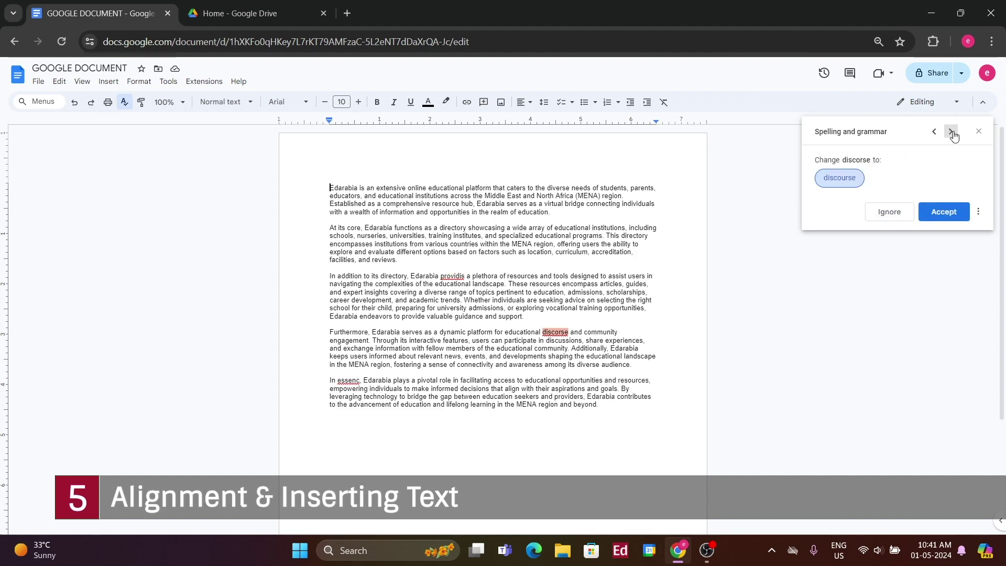
left_click(840, 179)
left_click(841, 181)
left_click(874, 188)
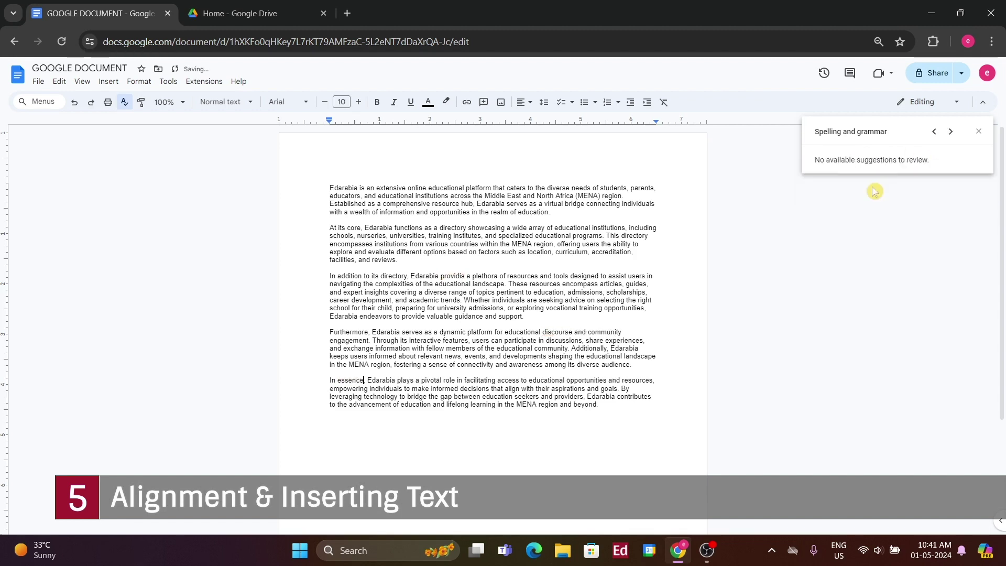
left_click(168, 82)
left_click(187, 102)
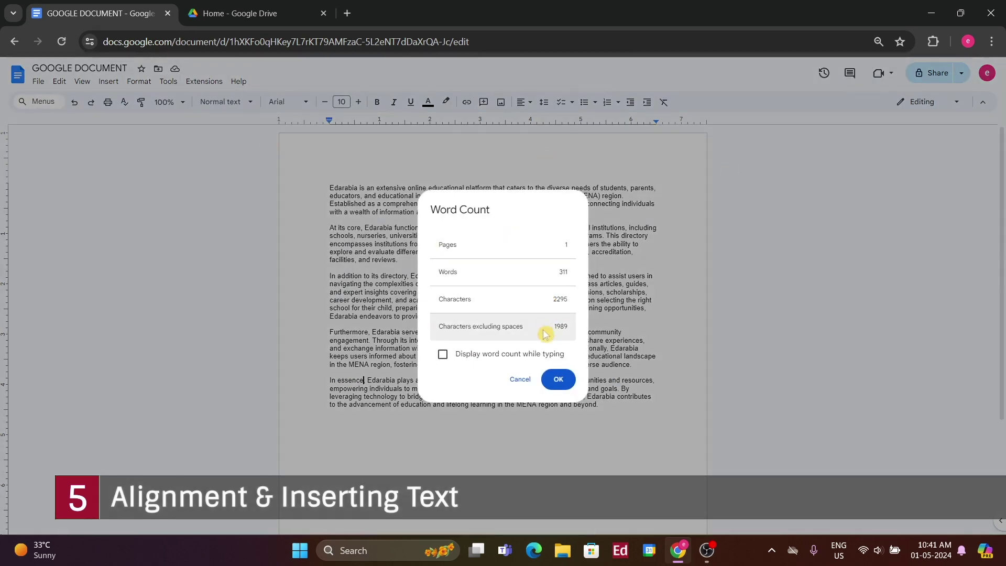
Step: Add a new line after the last paragraph and type some test text
left_click(558, 379)
left_click(587, 417)
key("Return")
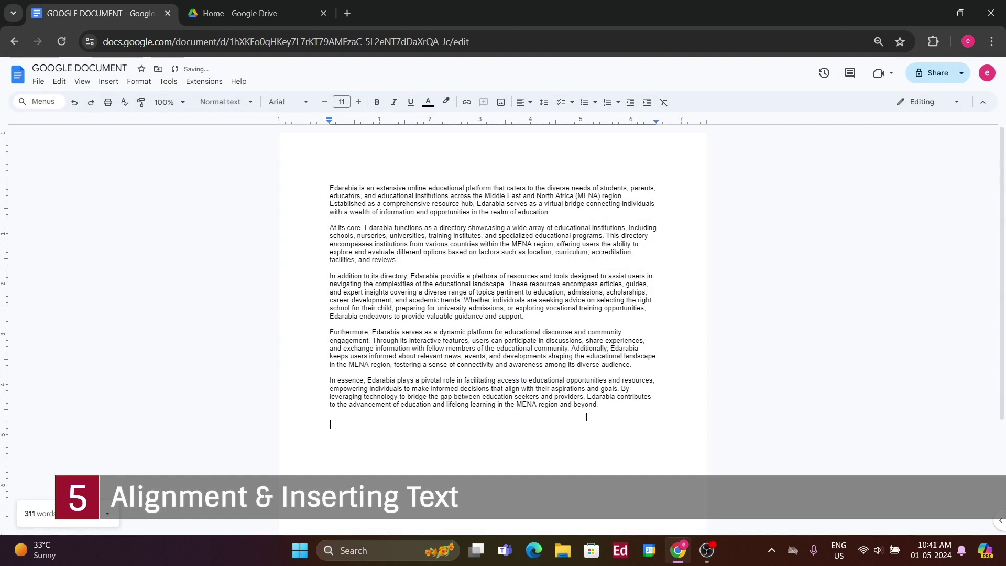
type("jksncjd insud insduind n")
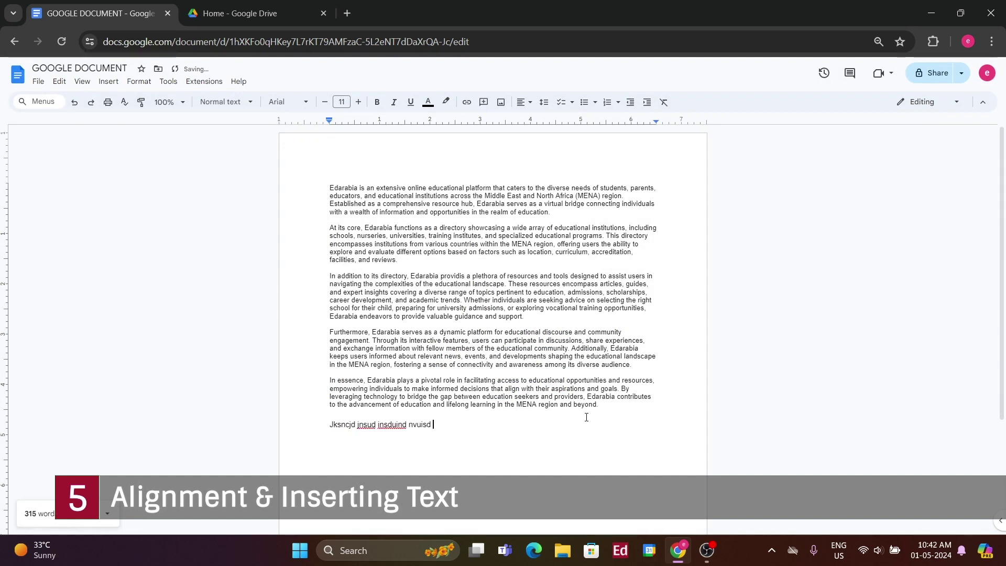
key("BackSpace")
key("BackSpace")
key("BackSpace")
key("BackSpace")
key("BackSpace")
key("BackSpace")
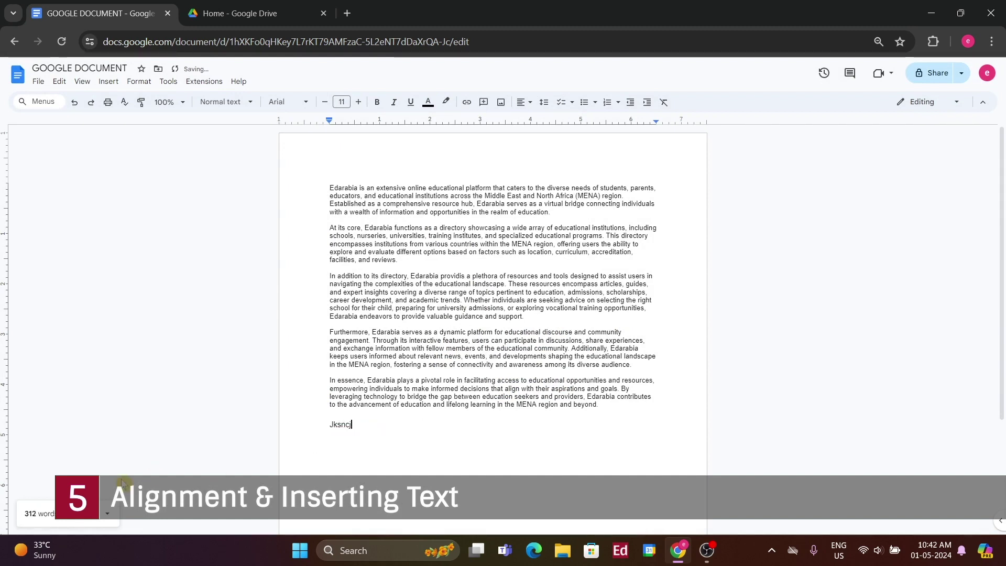
Step: Switch the live count to characters and back to words, then delete the test text
left_click(107, 514)
left_click(78, 455)
right_click(113, 519)
key("Escape")
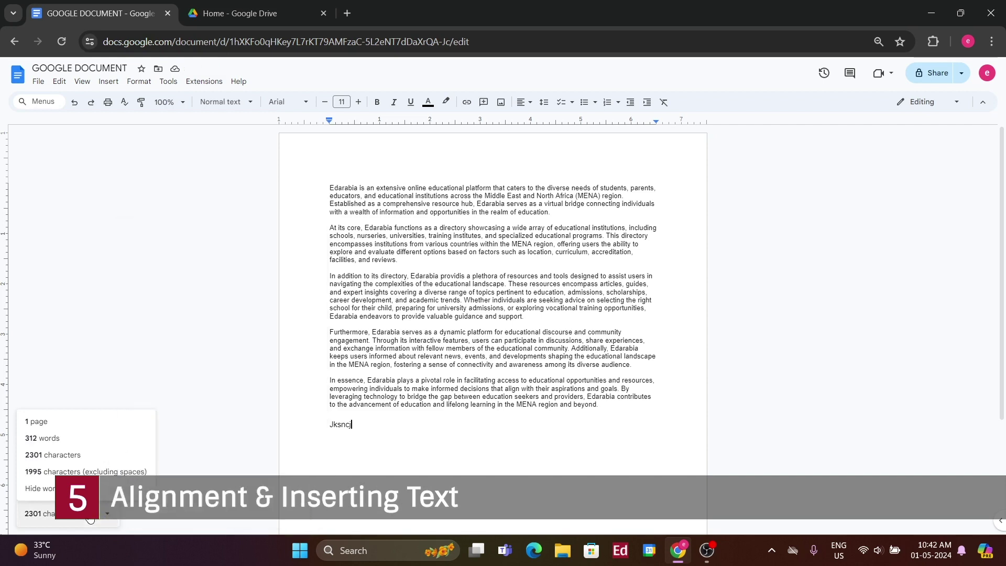
left_click(42, 438)
key("BackSpace")
key("BackSpace")
key("BackSpace")
key("BackSpace")
key("BackSpace")
key("BackSpace")
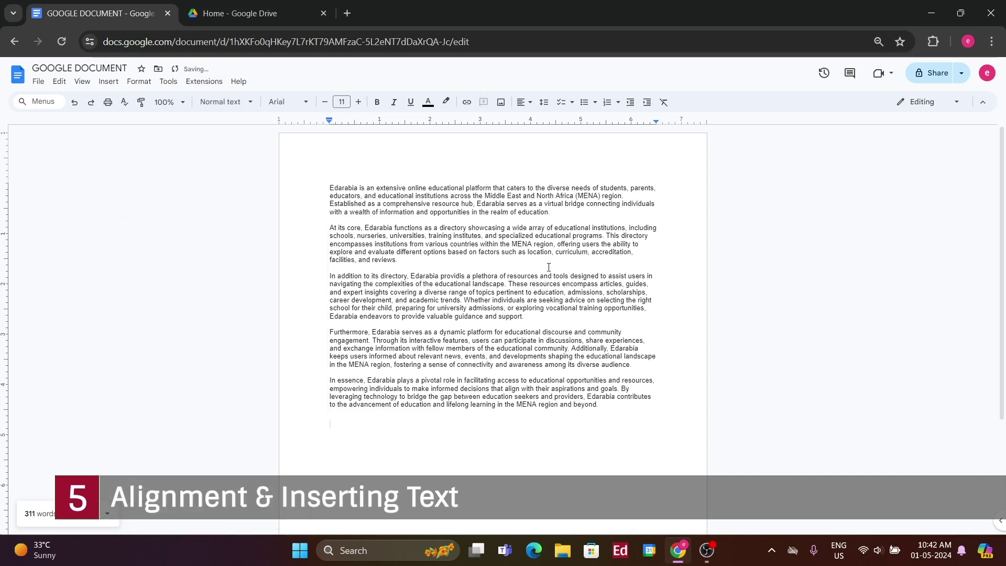
left_click(502, 103)
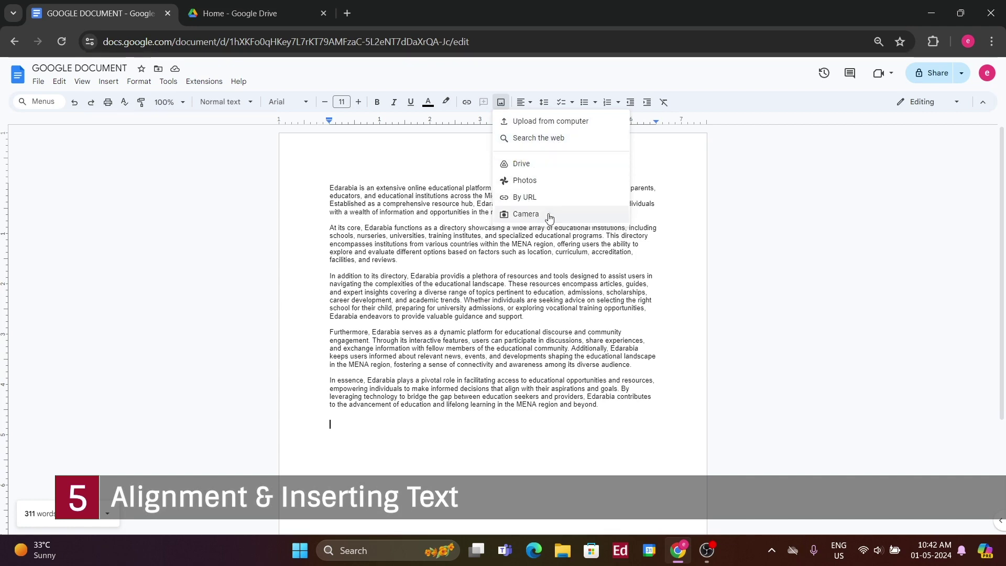
Step: Search Google Images from the Docs image panel for 'edarabia logo dubai'
left_click(540, 139)
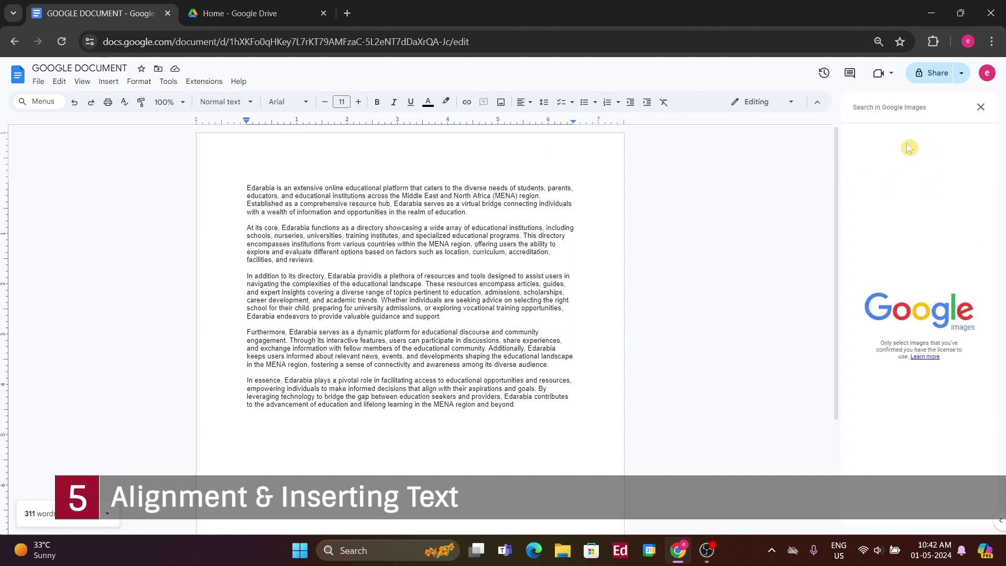
left_click(850, 109)
type("edarabia")
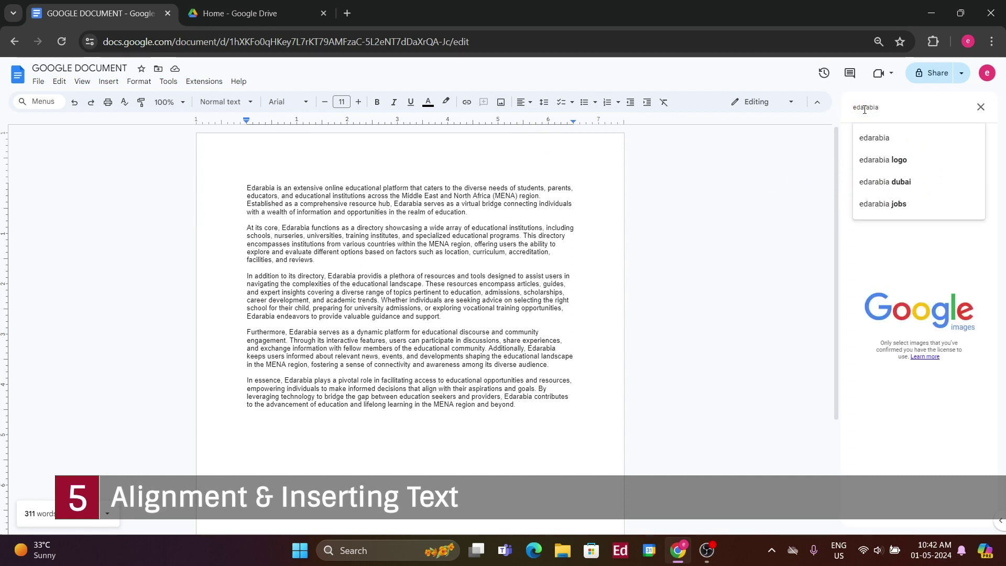
left_click(882, 139)
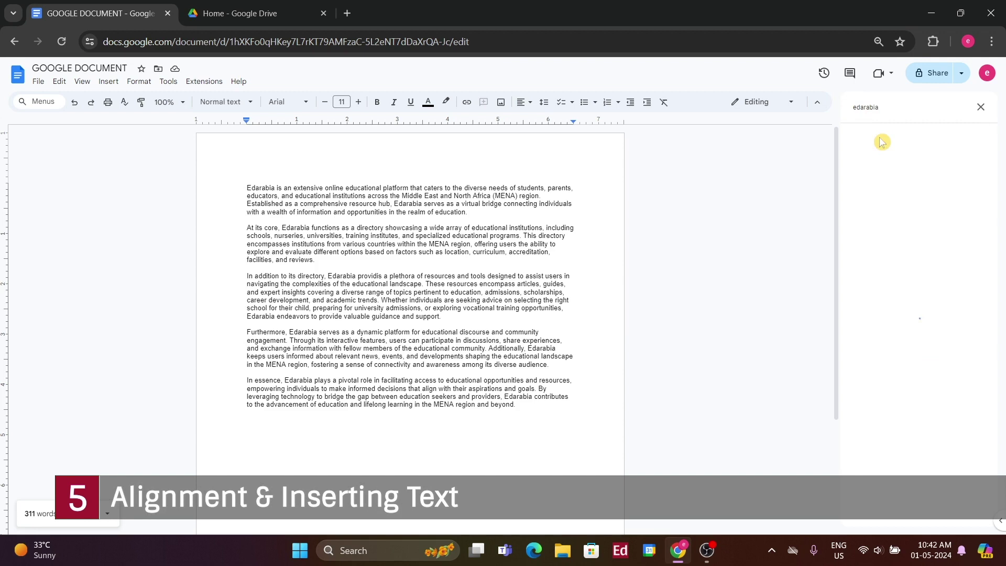
left_click(898, 104)
left_click(900, 158)
left_click(908, 111)
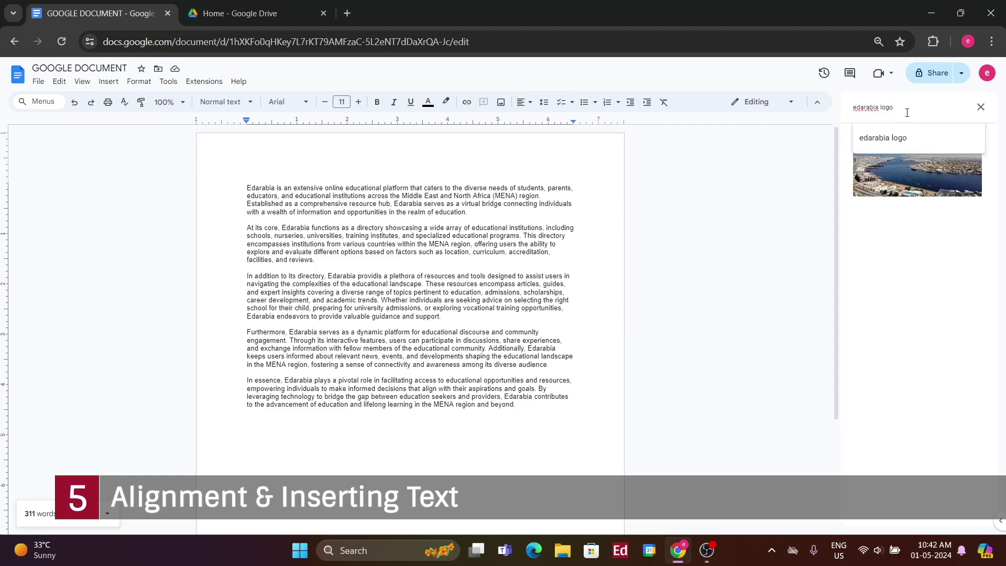
type("dubai")
key("Return")
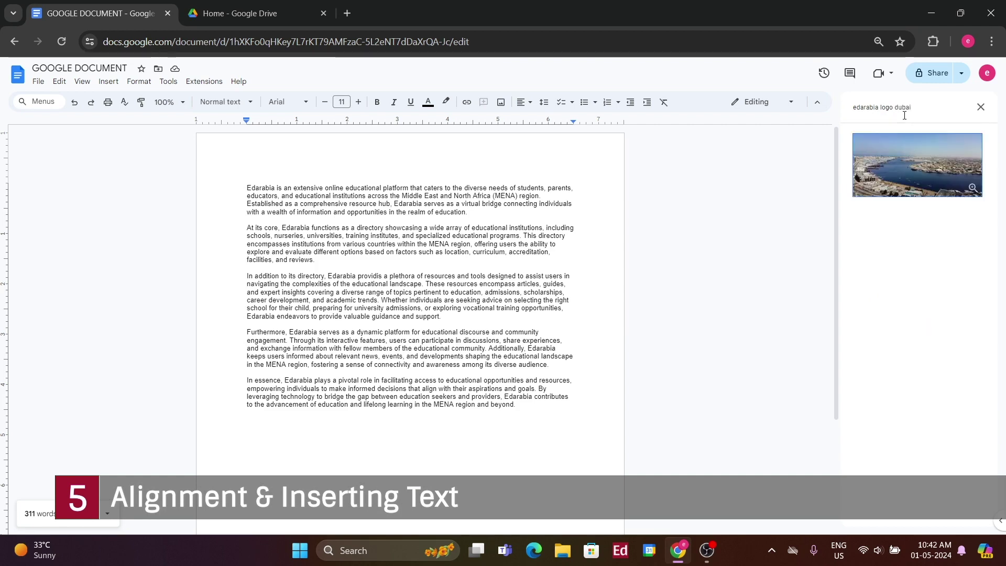
Step: Replace the query with 'children learning' and pick the photo of children at a laptop
left_click_drag(916, 108, 848, 125)
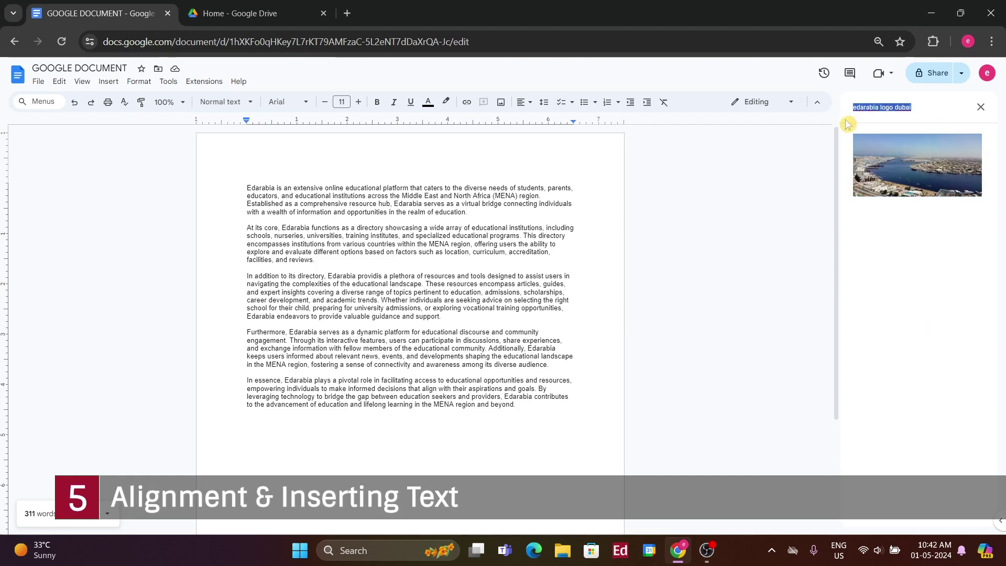
key("BackSpace")
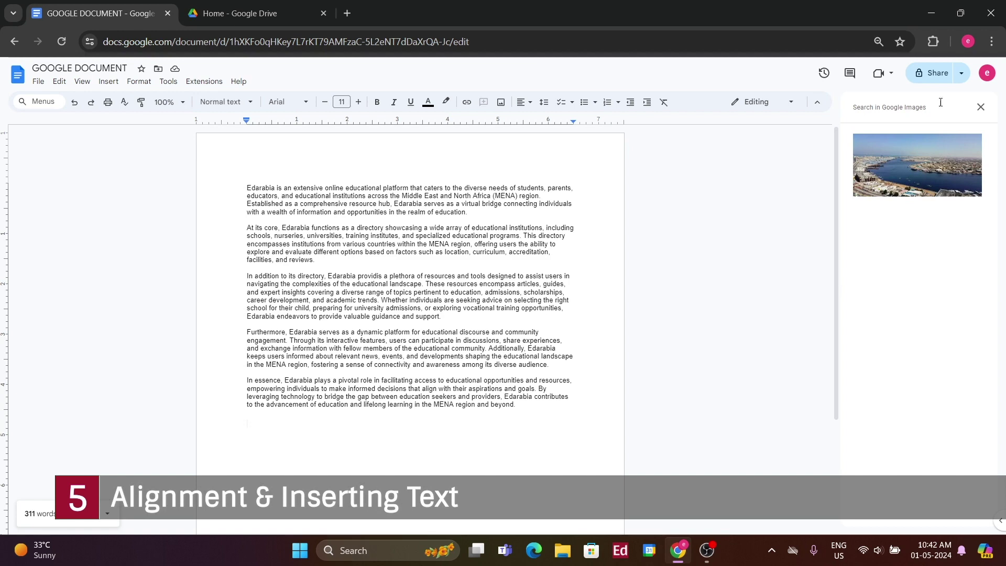
type("chi")
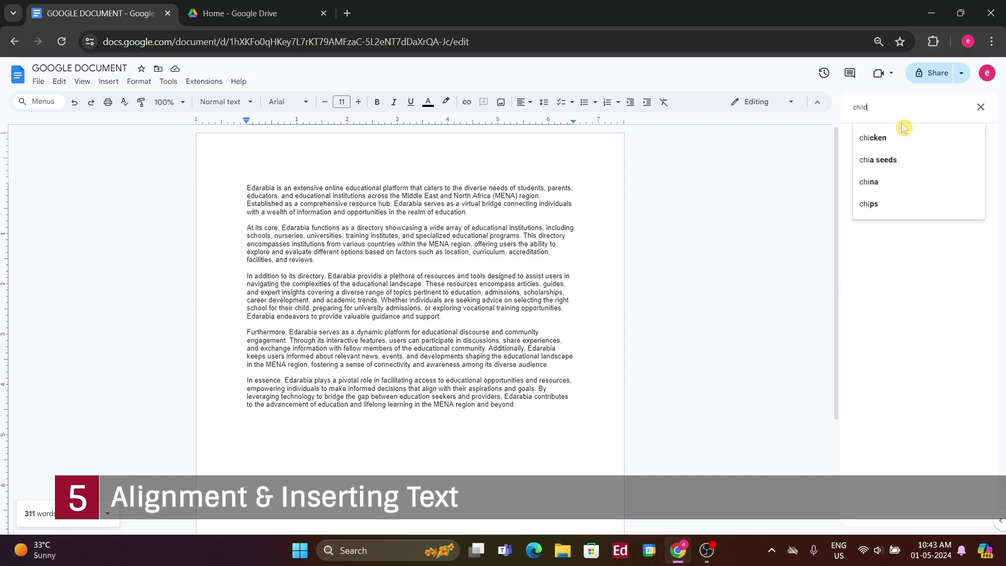
type("ldren learning")
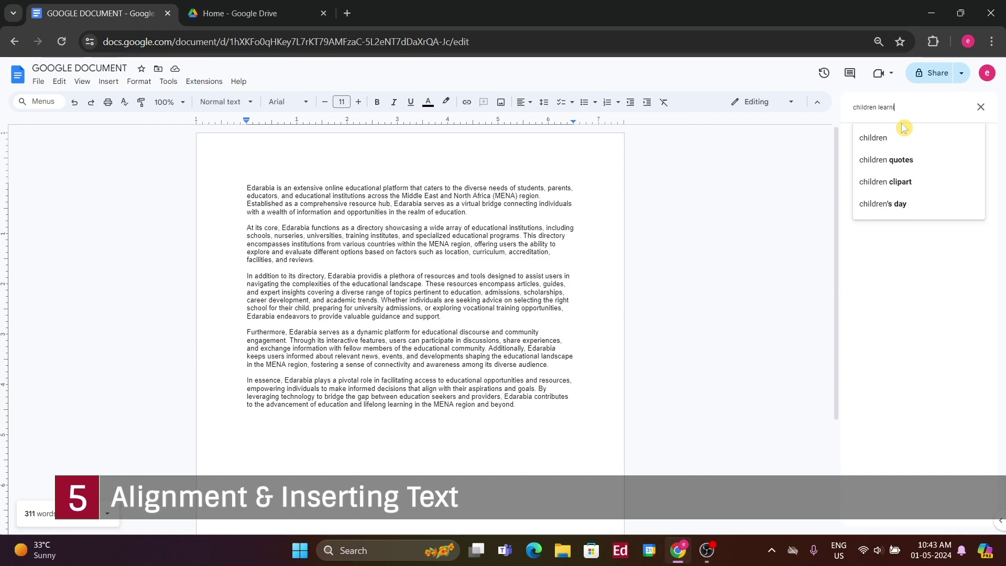
key("Return")
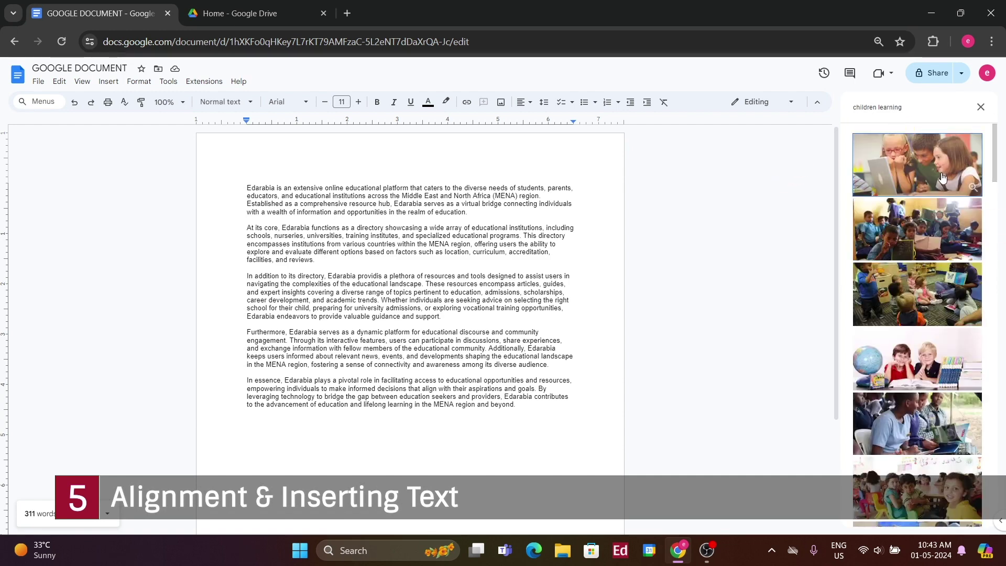
left_click(931, 173)
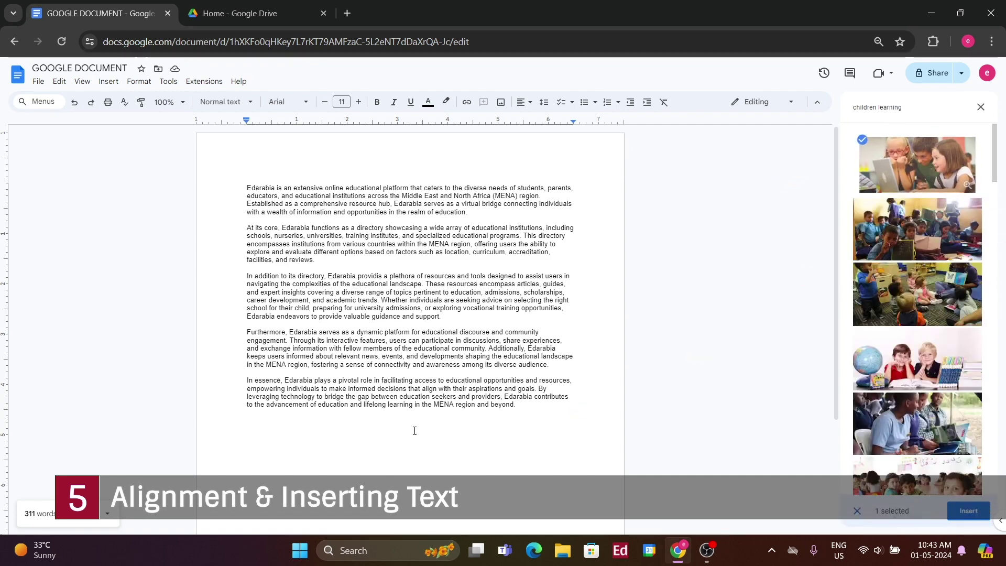
Step: Insert the children-at-laptop photo below the final paragraph and shrink it from its corner
left_click(968, 511)
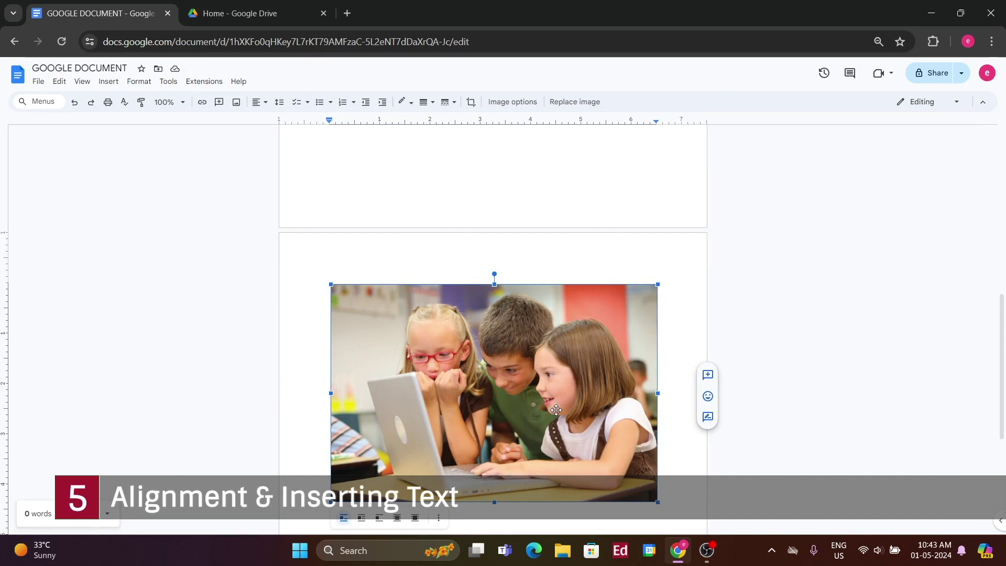
scroll(685, 366, "up", 3)
scroll(565, 369, "down", 4)
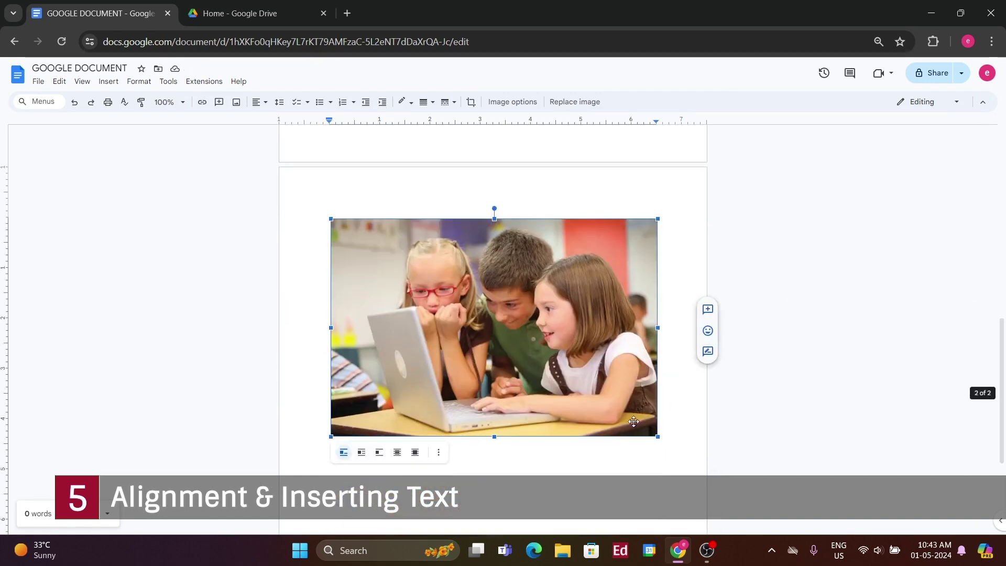
left_click_drag(657, 437, 576, 382)
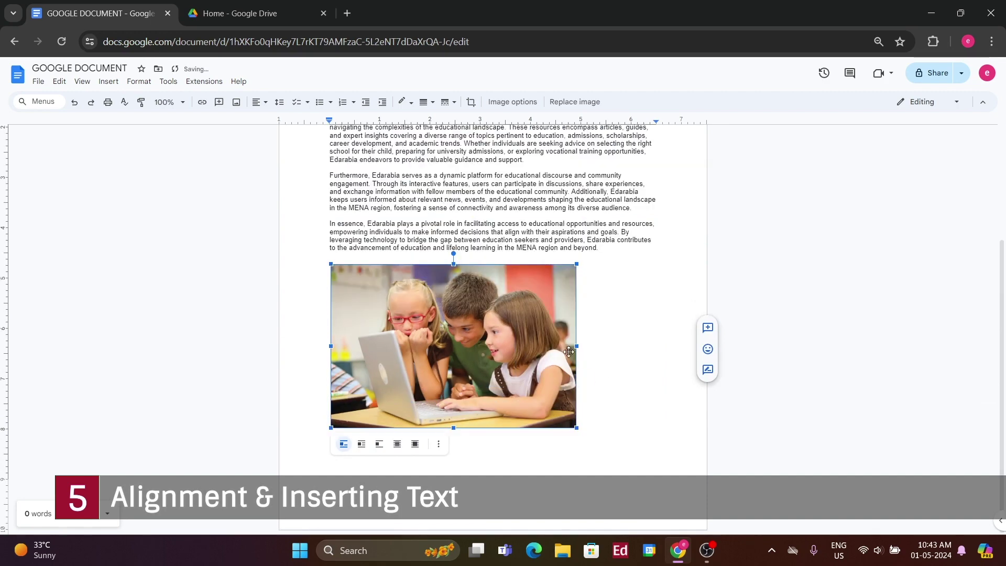
left_click(625, 449)
Step: Make the photo slightly wider and taller, keep it in line with text, then delete it
left_click(540, 407)
left_click_drag(576, 345, 643, 346)
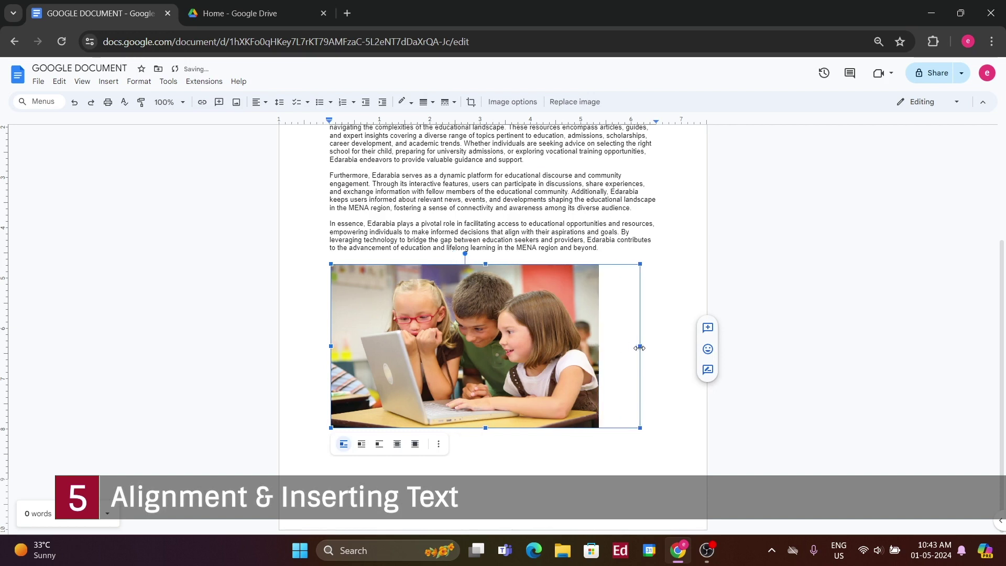
left_click_drag(484, 428, 489, 439)
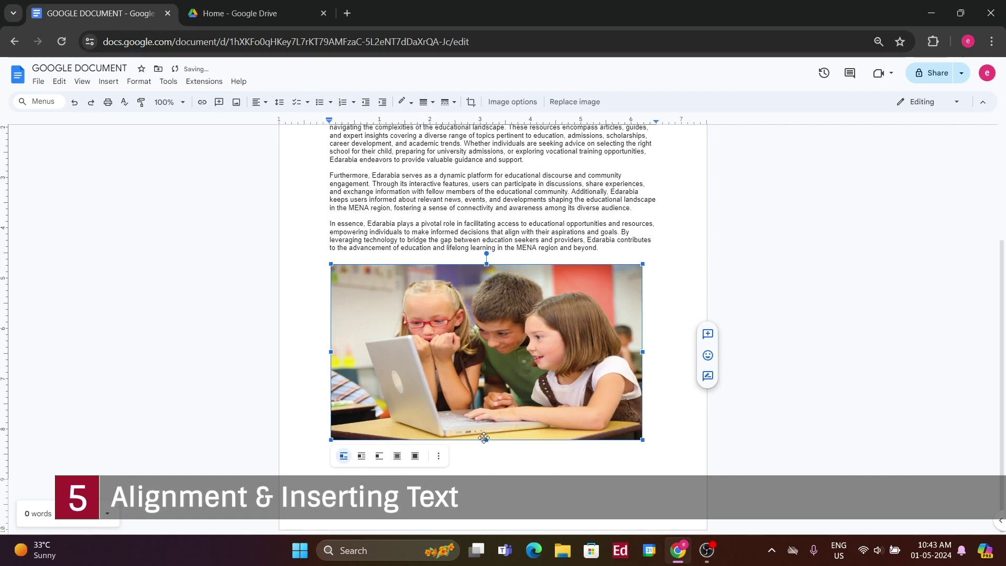
left_click_drag(484, 439, 487, 443)
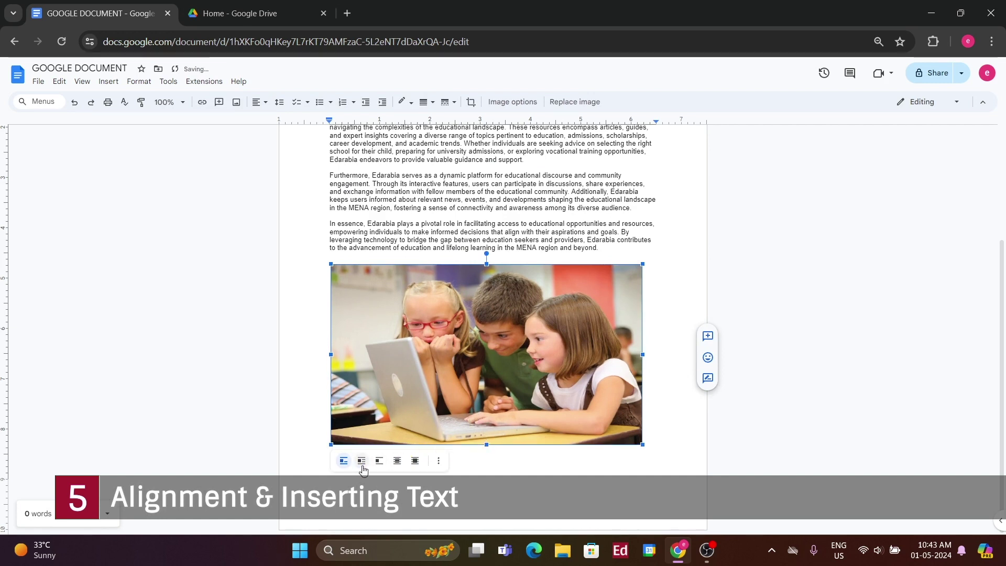
left_click(343, 461)
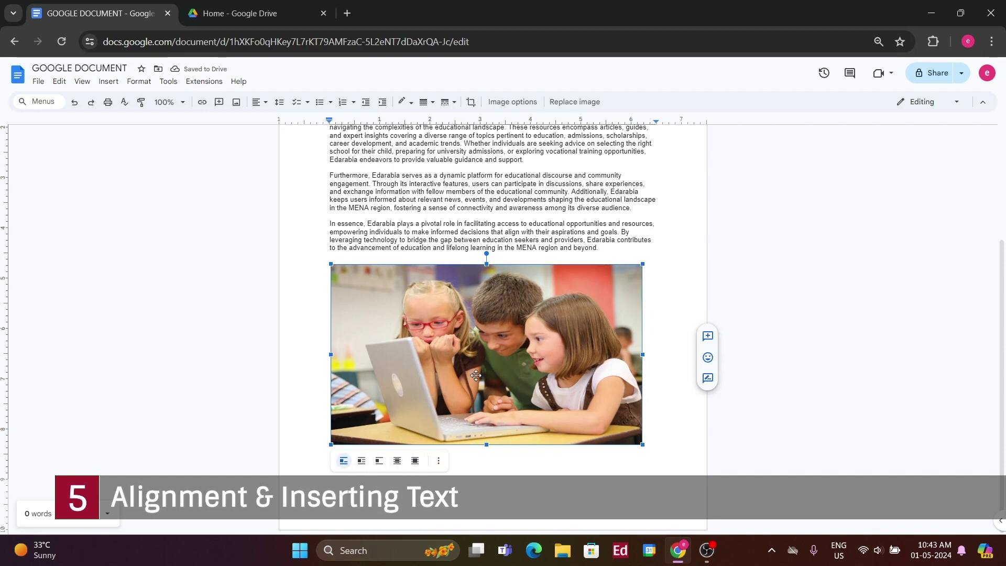
key("Delete")
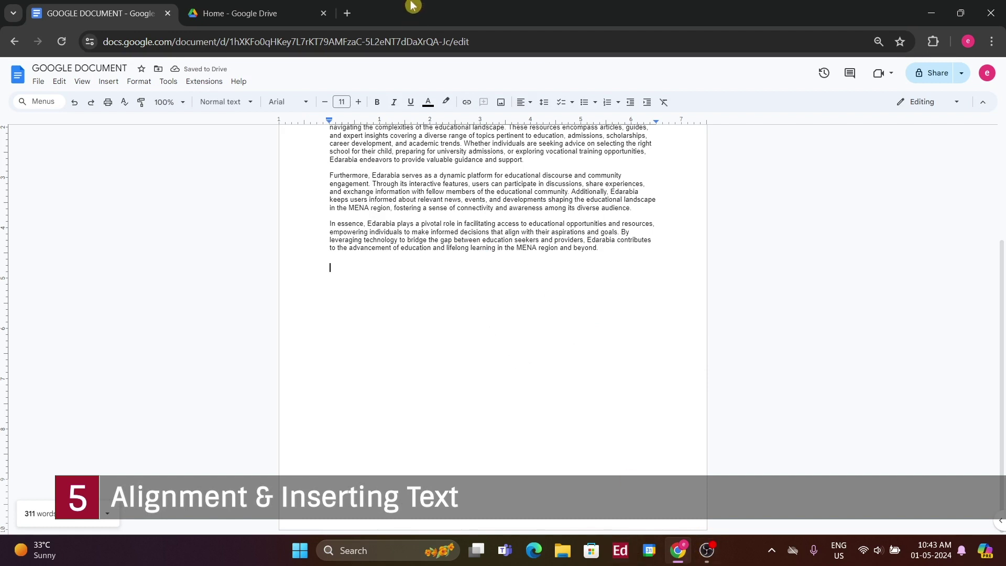
Step: In a new tab, search Google Images for the Edarabia logo and preview the red logo
left_click(347, 13)
type("e")
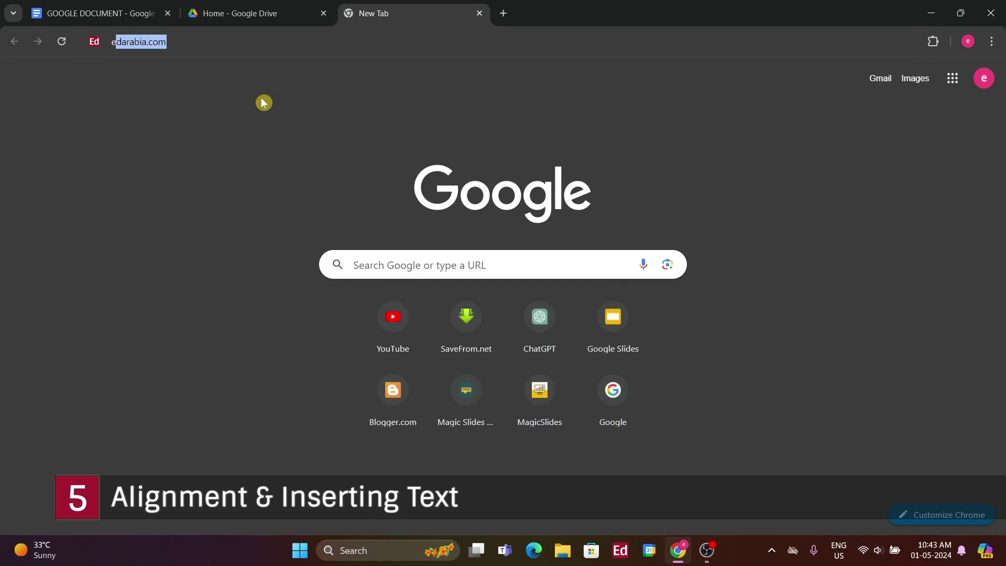
type("d")
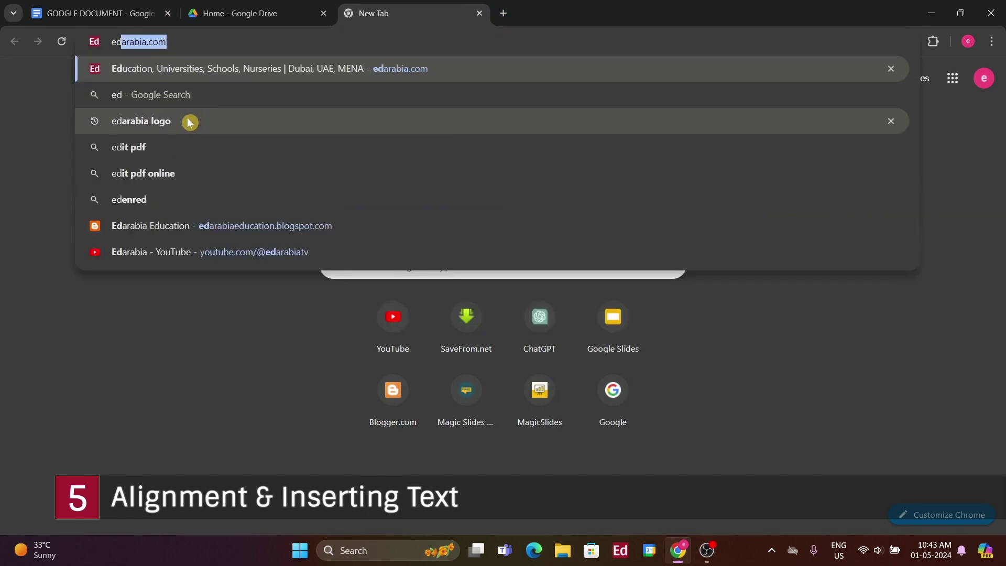
left_click(190, 122)
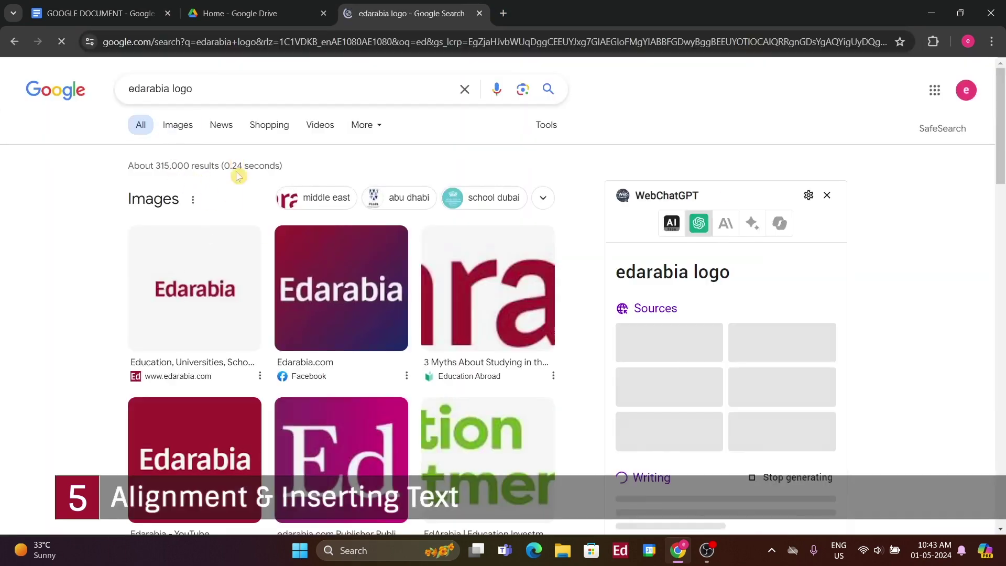
left_click(178, 130)
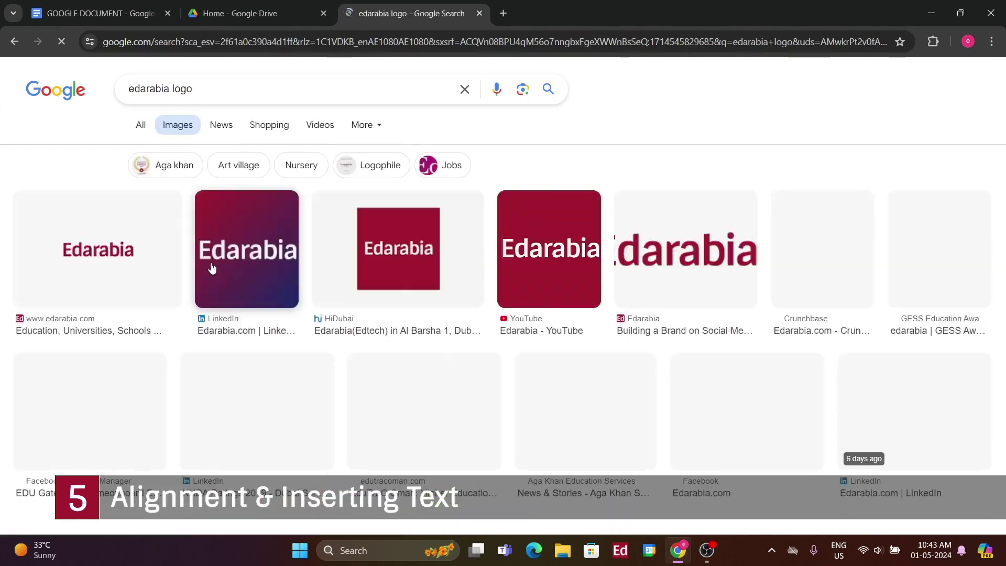
left_click(589, 263)
Step: Save the logo to Downloads as channels4_profile.jpg and close the search tab
right_click(813, 285)
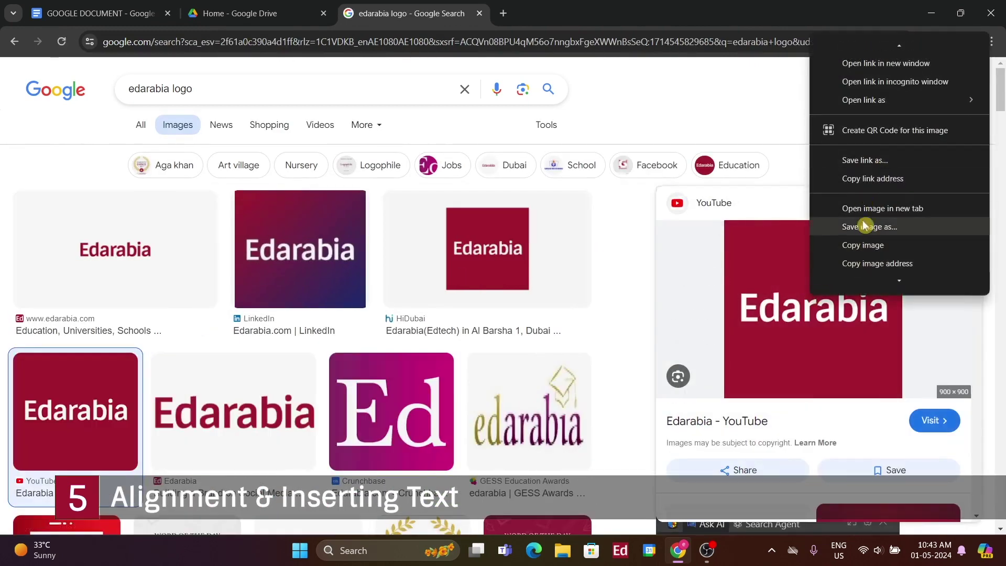
left_click(865, 226)
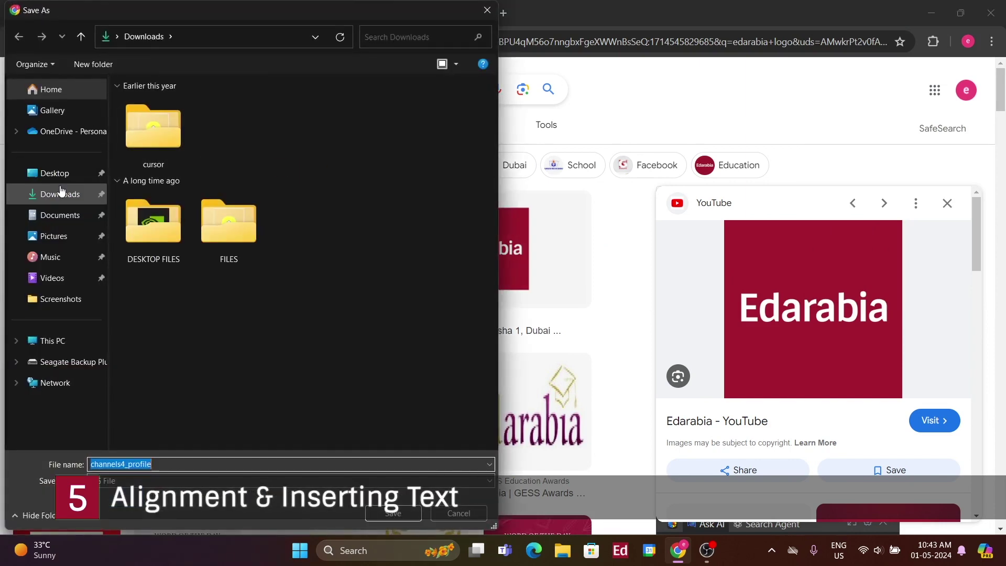
left_click(58, 205)
left_click(393, 513)
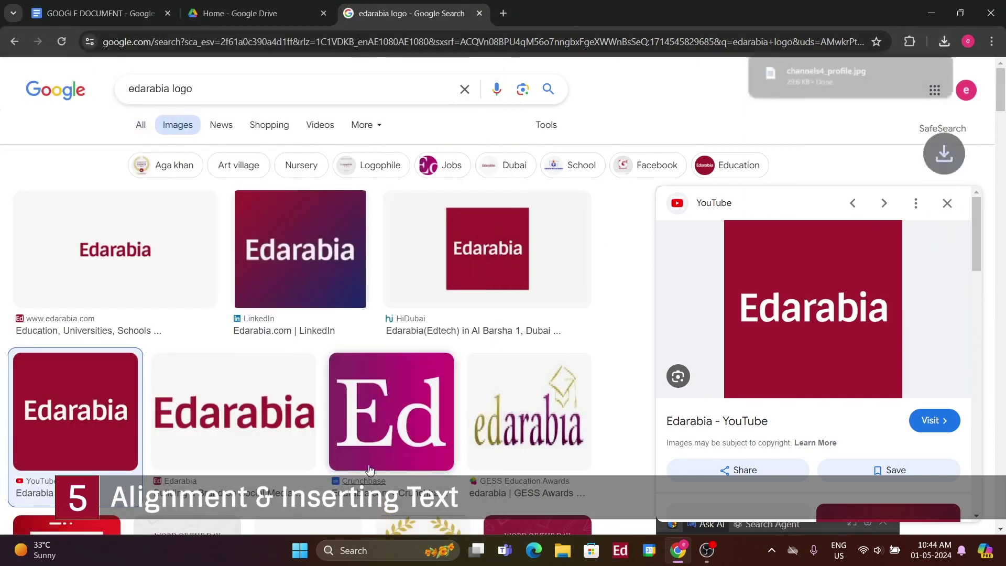
left_click(479, 13)
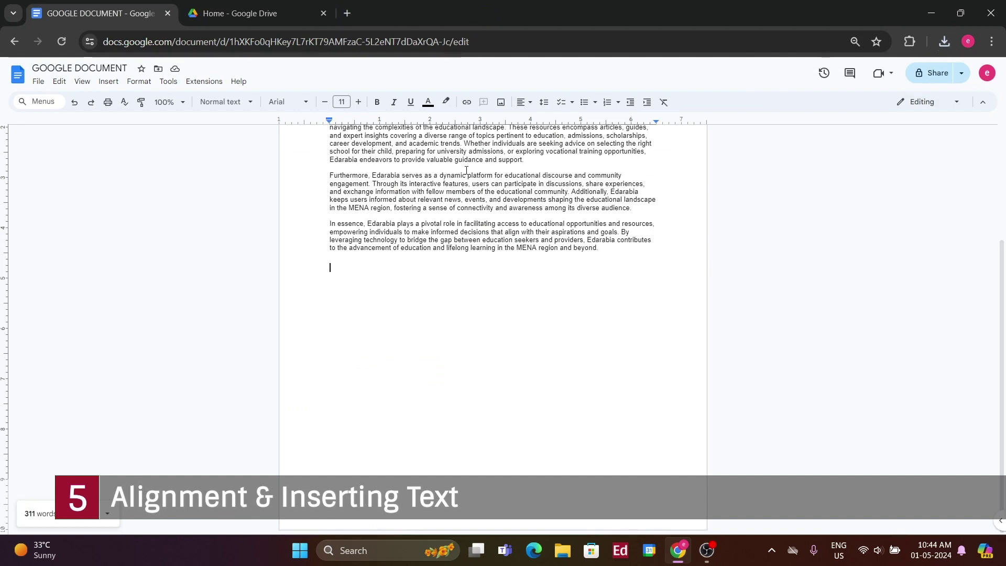
Step: Upload channels4_profile from the computer into the document below the final paragraph
left_click(503, 104)
left_click(518, 120)
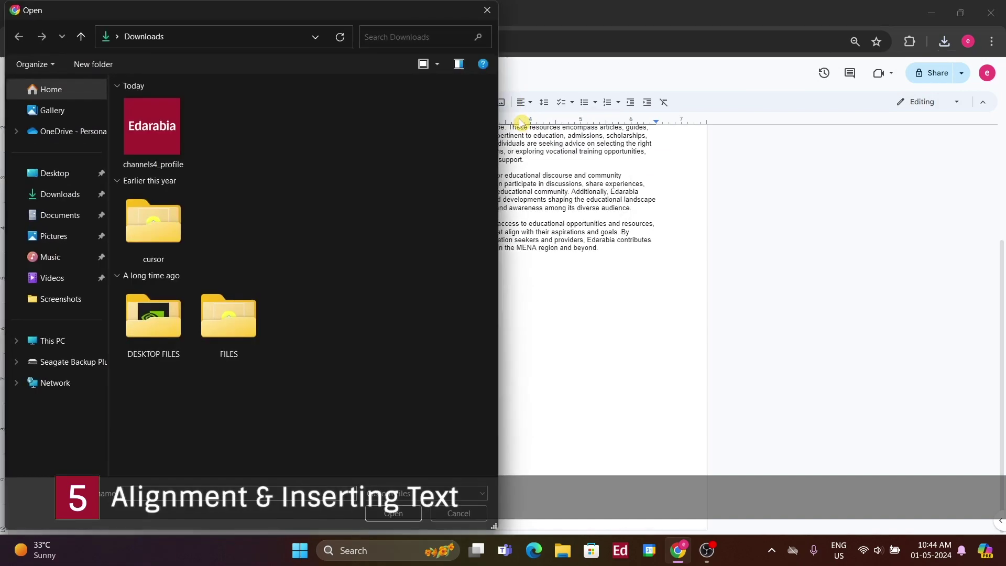
left_click(152, 130)
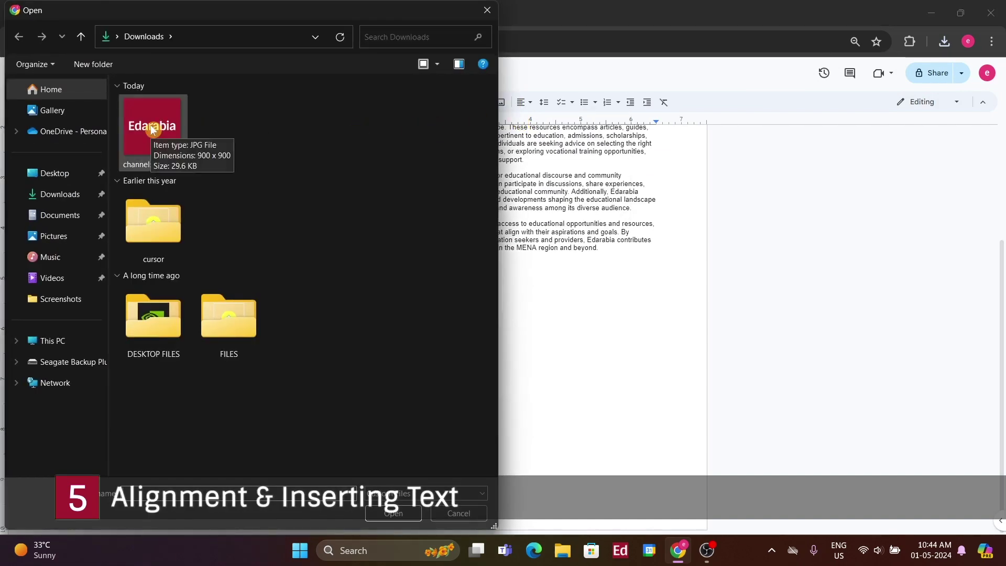
double_click(152, 131)
scroll(587, 285, "up", 5)
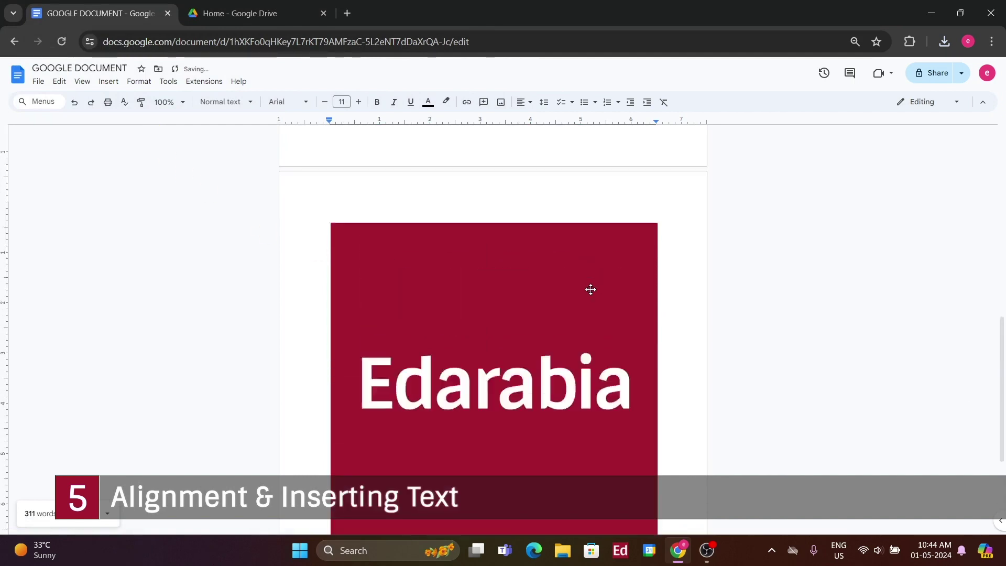
scroll(576, 280, "down", 4)
scroll(571, 276, "down", 2)
Step: Shrink the logo to about half size, centre it, and crop its top and bottom into a banner
left_click(650, 461)
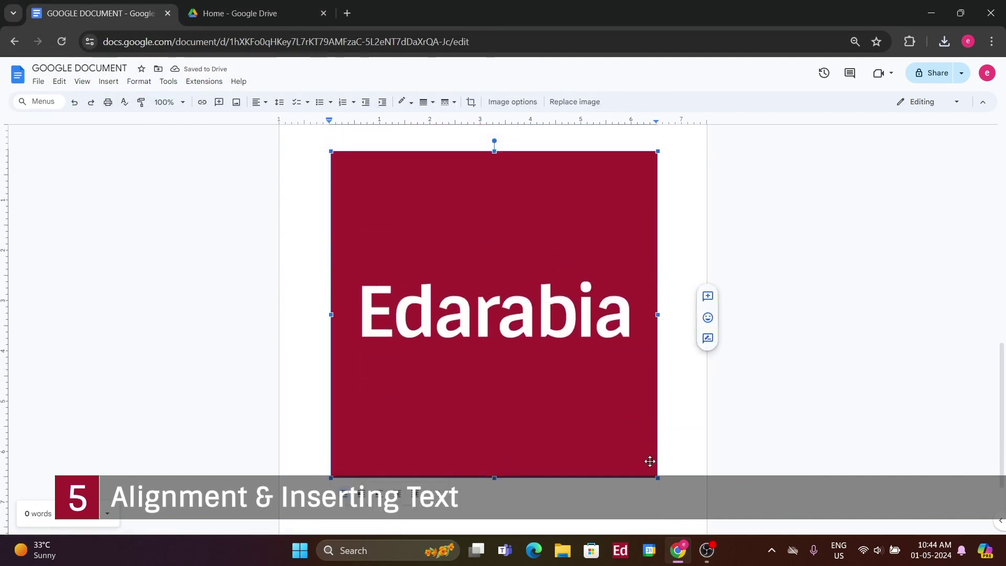
left_click_drag(657, 478, 504, 340)
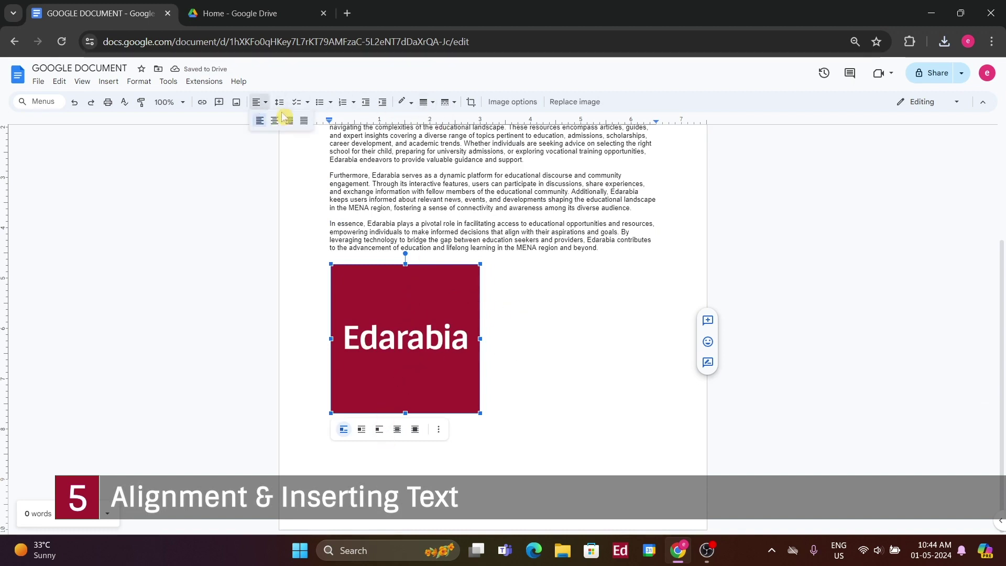
key("ctrl+e")
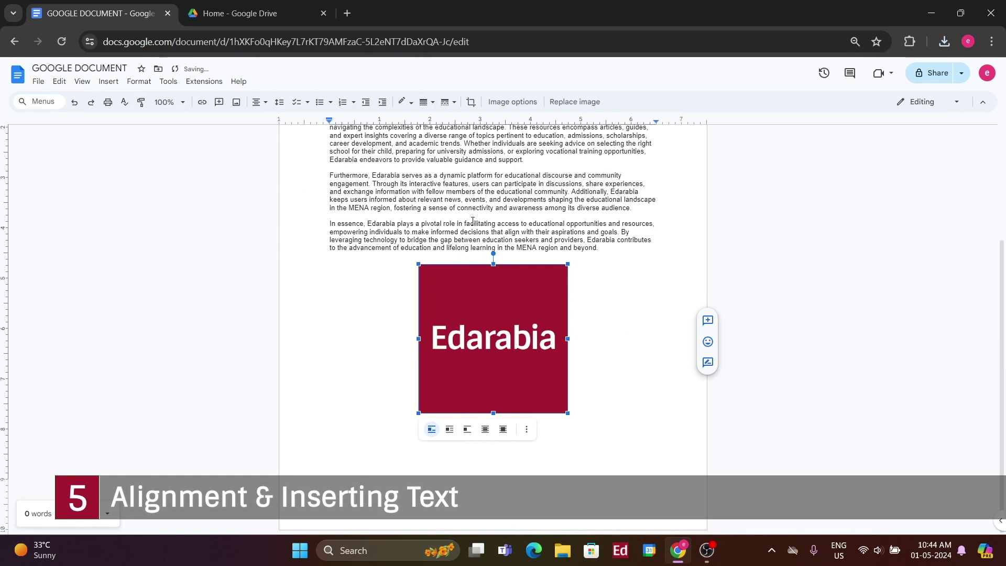
double_click(459, 326)
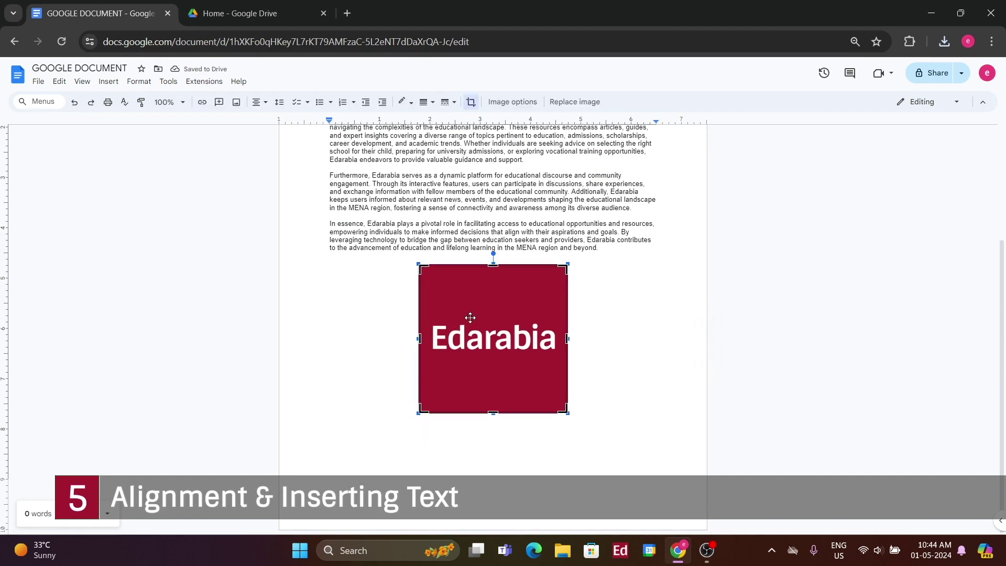
left_click_drag(493, 266, 494, 303)
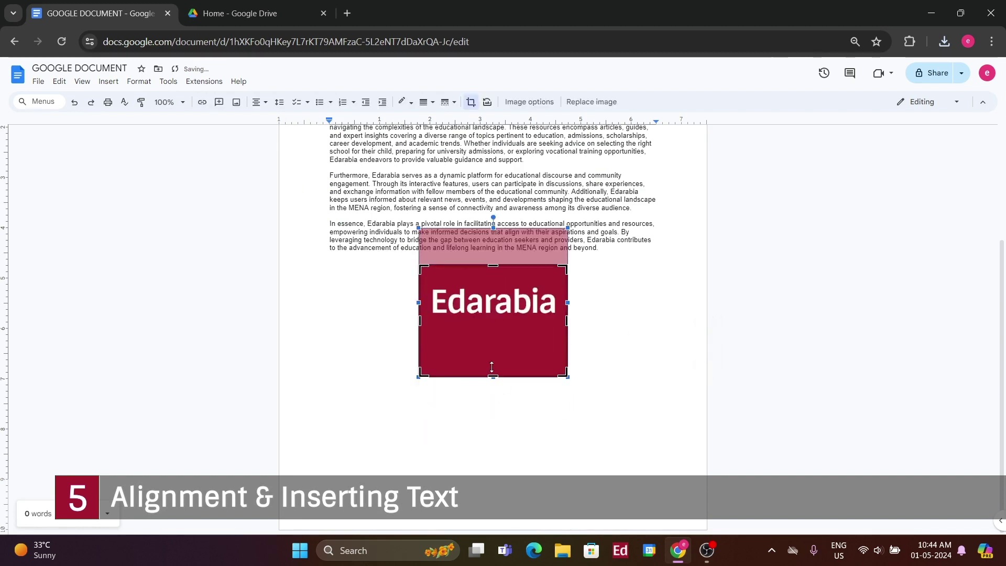
left_click_drag(493, 377, 496, 343)
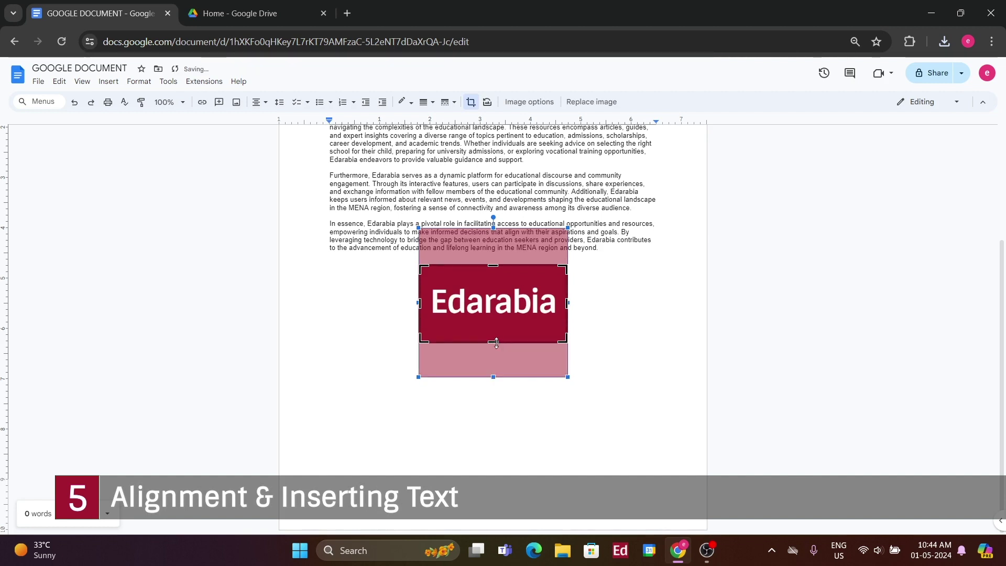
left_click(618, 324)
left_click(456, 317)
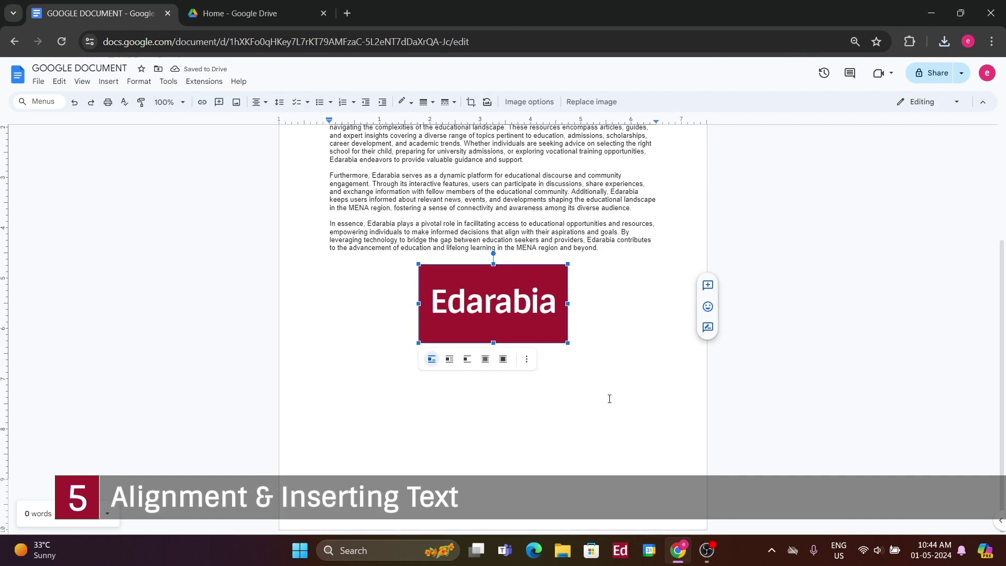
left_click(607, 400)
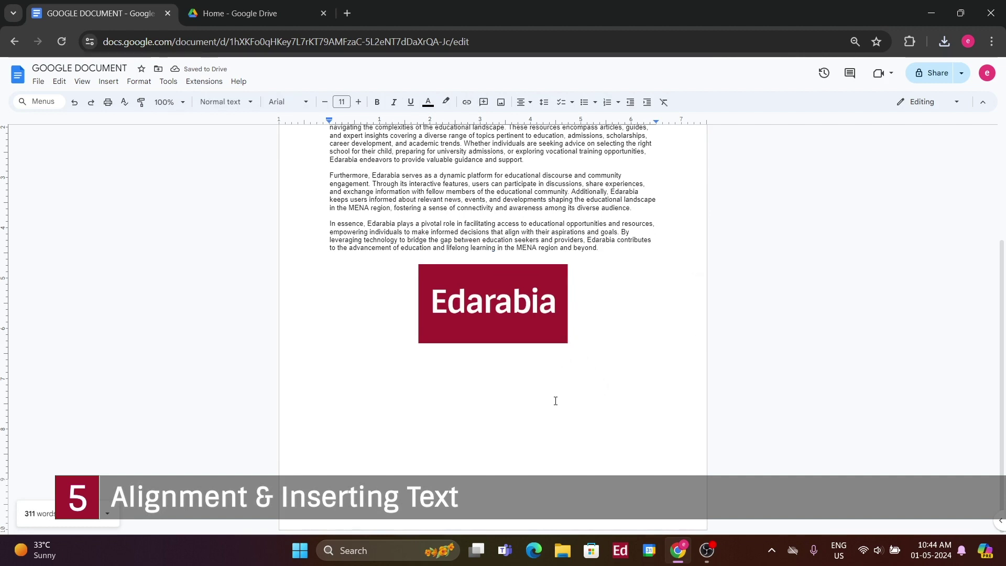
Step: Add a line after the logo and apply 0.5-inch header and footer margins to 'This is the Header'
key("Return")
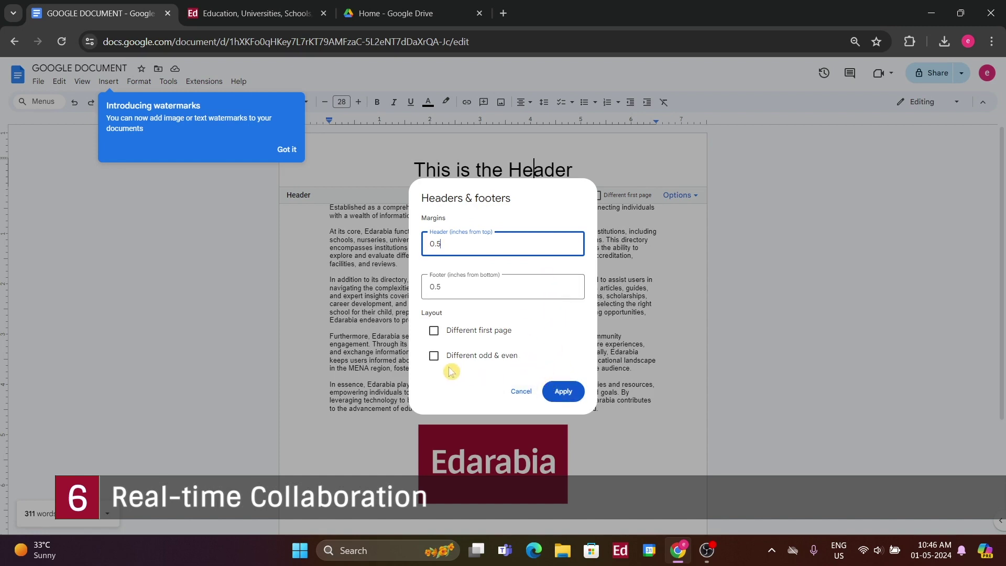
left_click(557, 390)
left_click(433, 323)
scroll(524, 367, "down", 3)
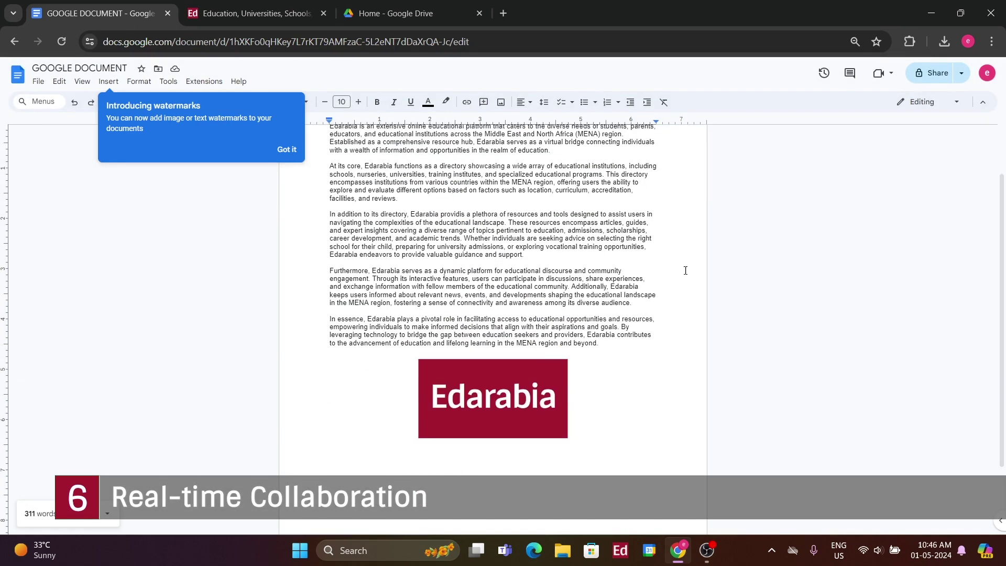
Step: Dismiss the watermarks tip and open the side panel with Calendar, Keep, Tasks, Contacts and Maps
scroll(636, 449, "up", 3)
left_click(283, 152)
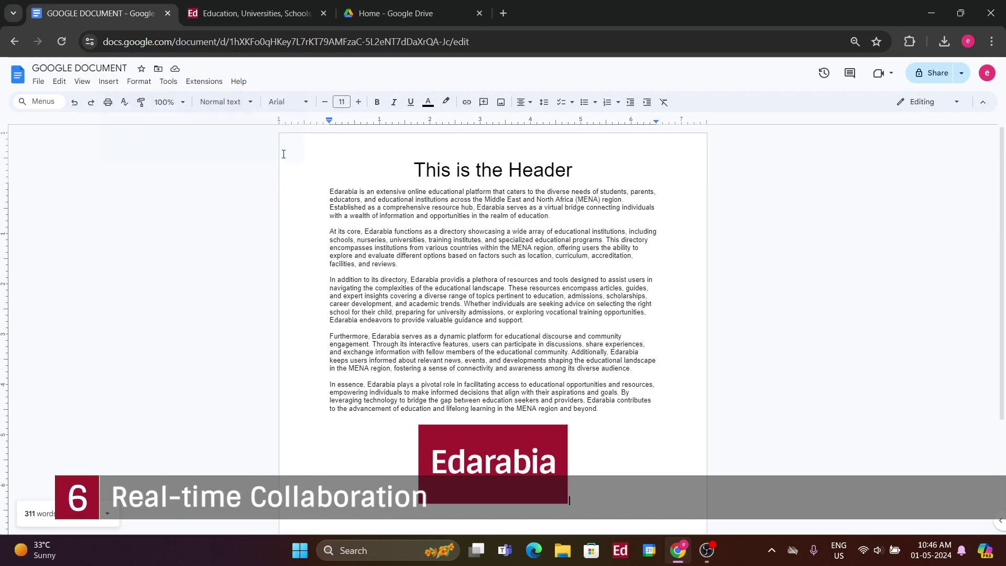
left_click(1001, 521)
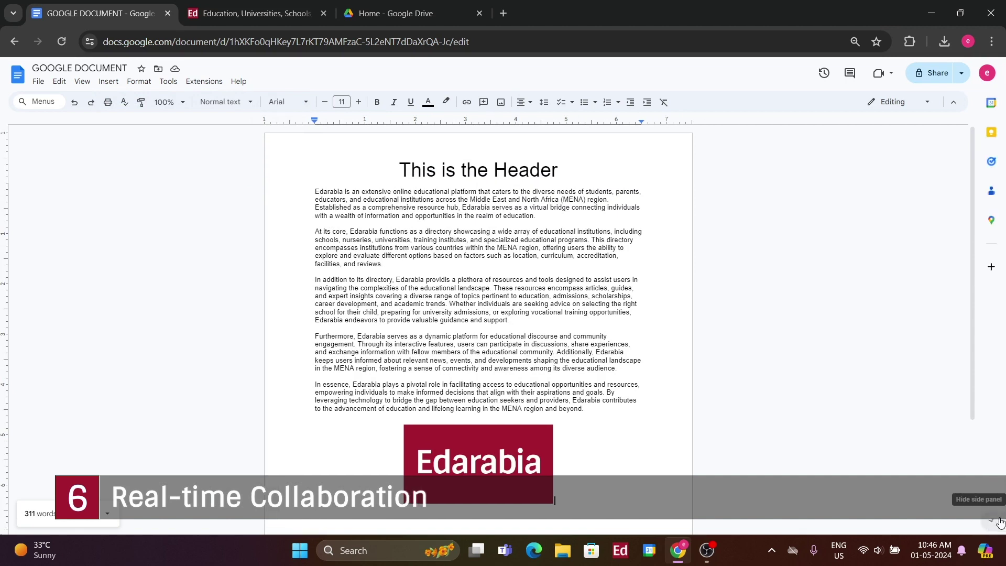
left_click(819, 275)
left_click(786, 192)
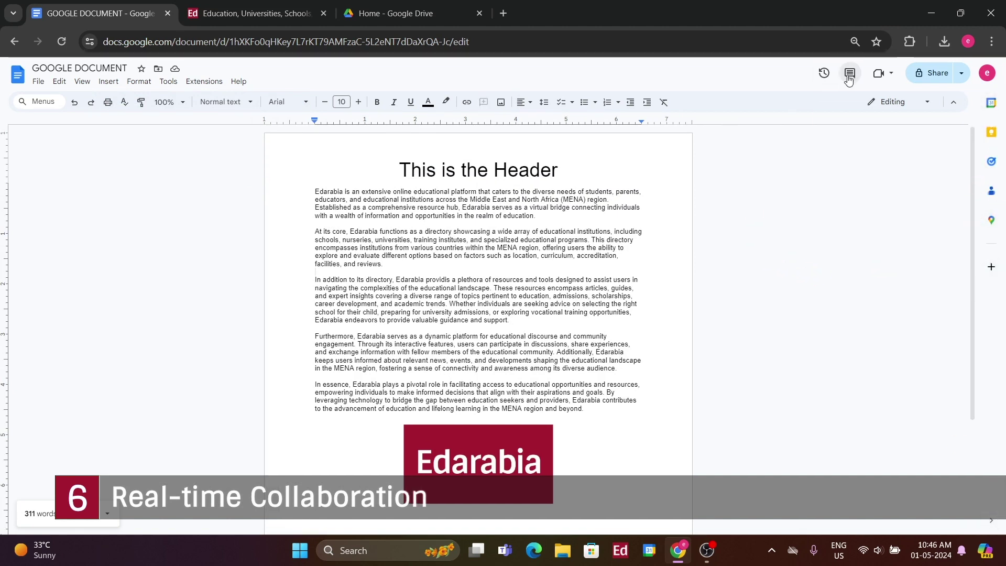
left_click(893, 508)
scroll(699, 446, "down", 3)
scroll(681, 367, "up", 2)
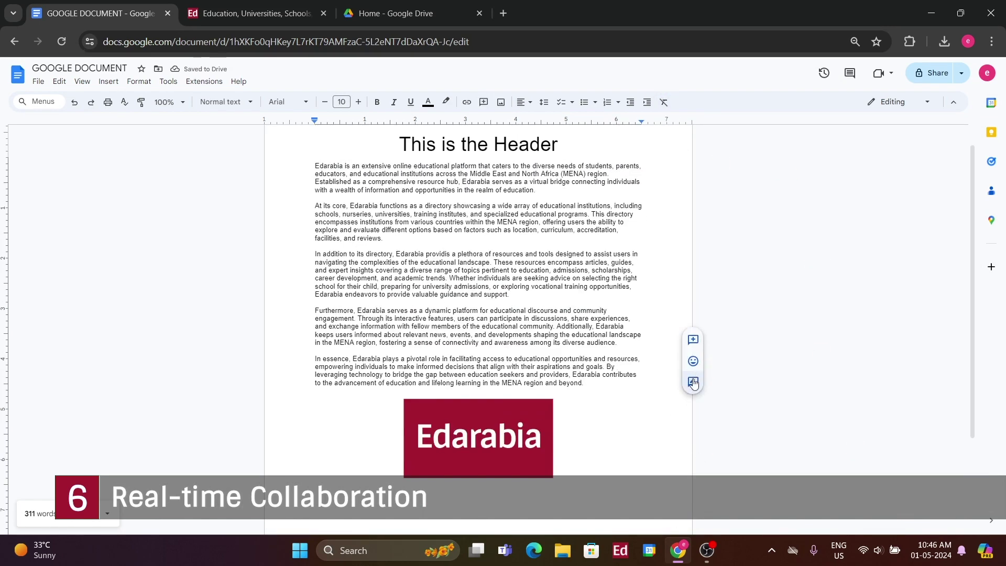
left_click(755, 330)
scroll(755, 330, "up", 1)
Step: Check the word count (311 words, 2296 characters) and toggle the live word count display
left_click(40, 101)
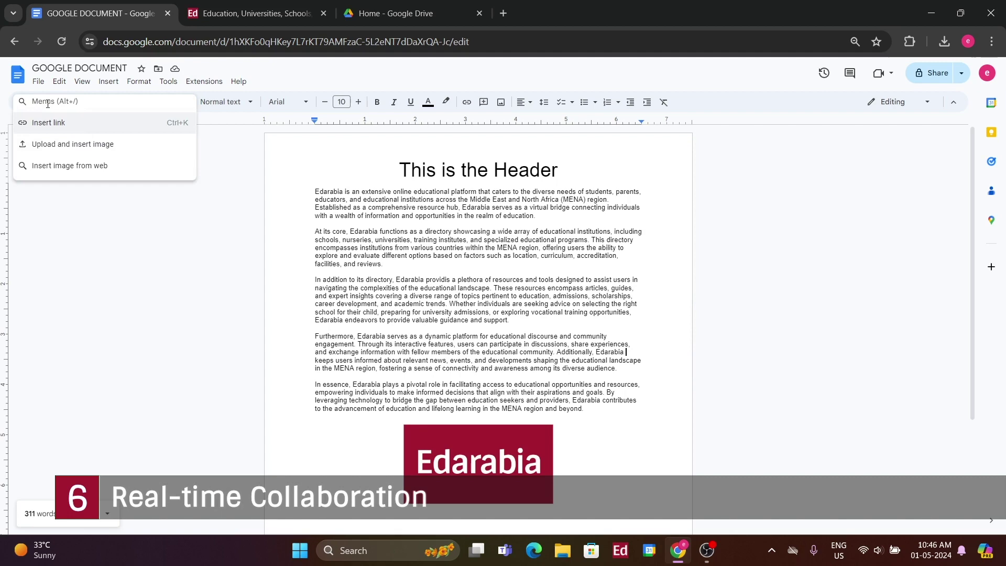
key("Escape")
left_click(168, 81)
left_click(197, 115)
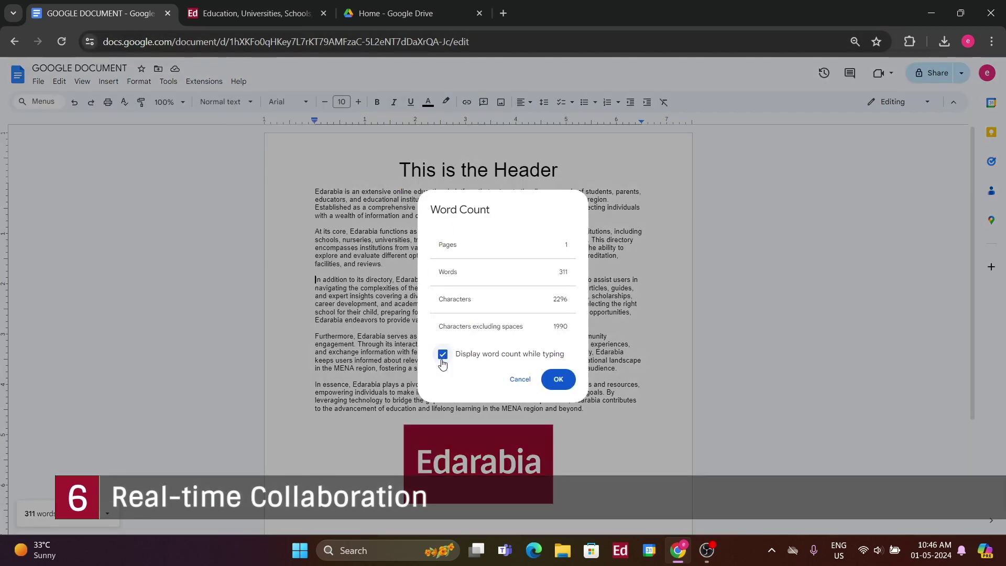
left_click(443, 354)
left_click(558, 379)
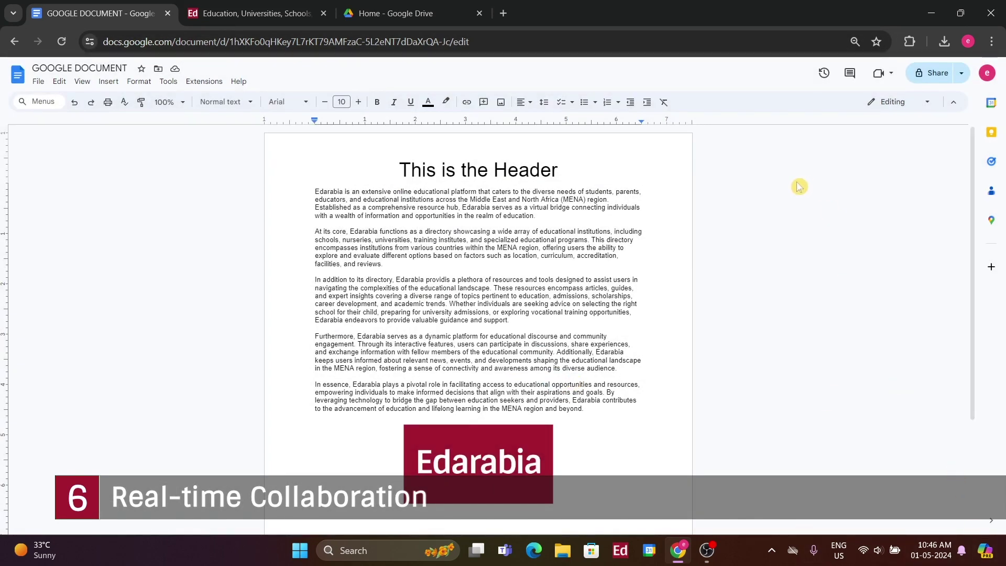
Step: Toggle compact mode off and back on, hide the side panel, and scroll to review the logo
left_click(954, 102)
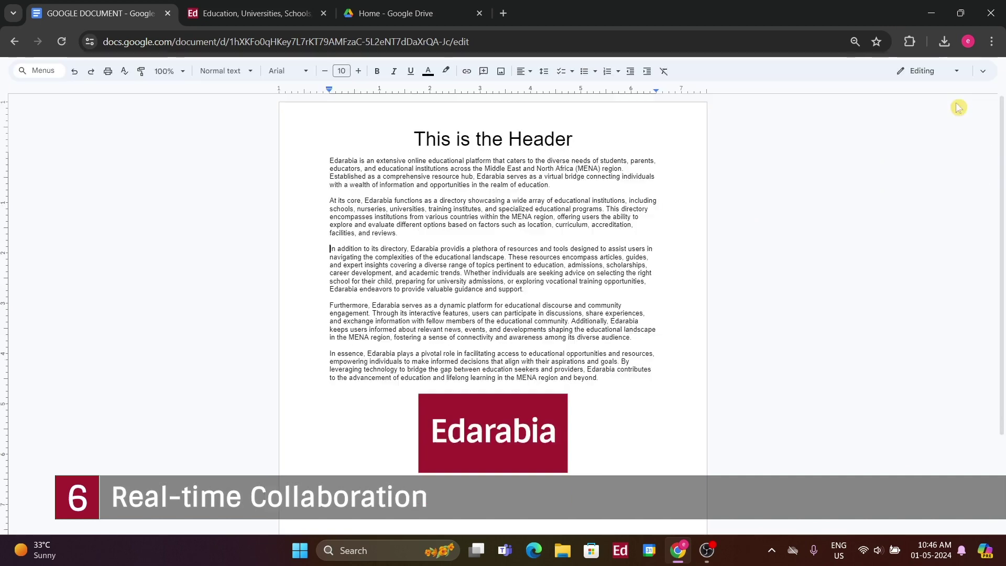
left_click(983, 71)
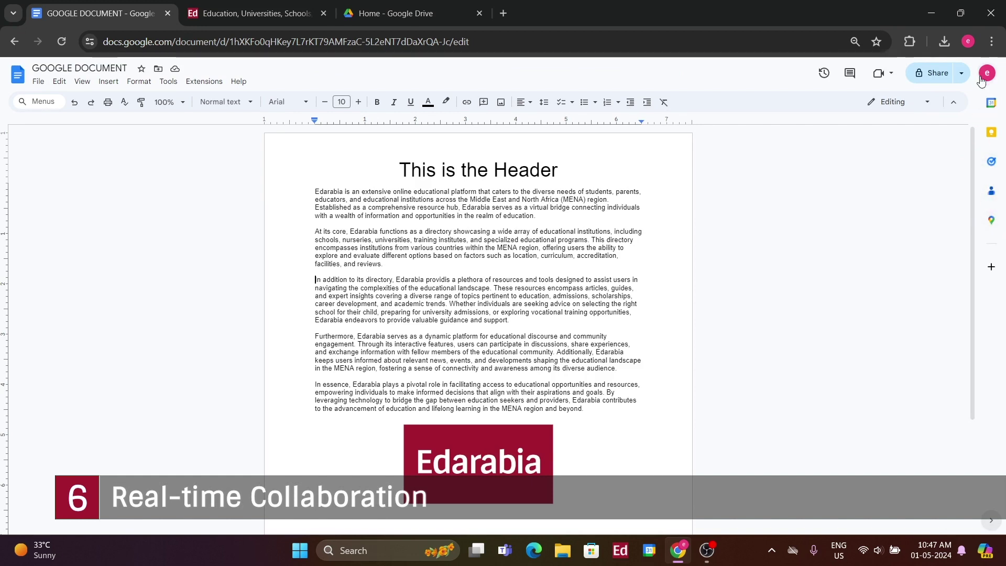
left_click(990, 520)
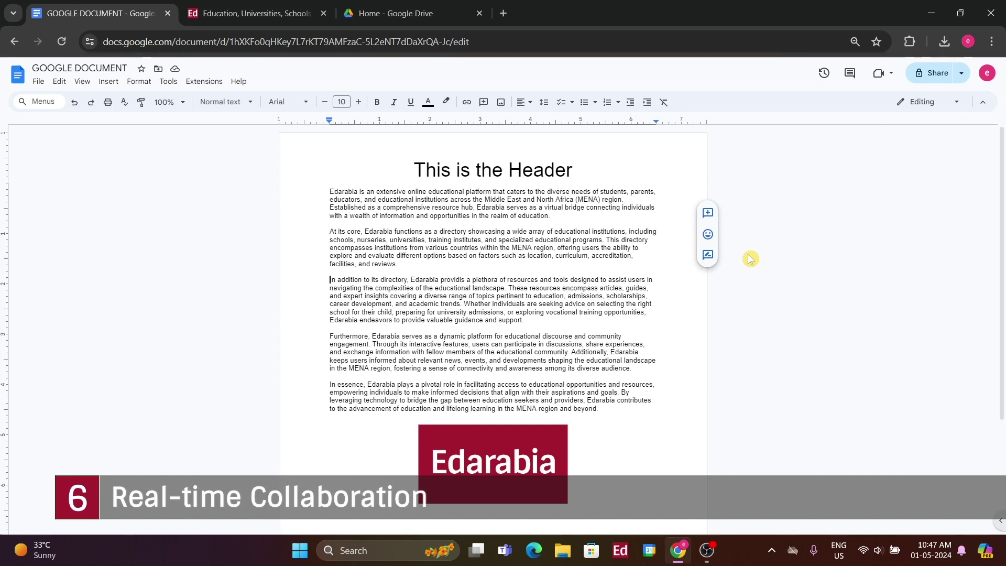
scroll(755, 225, "down", 3)
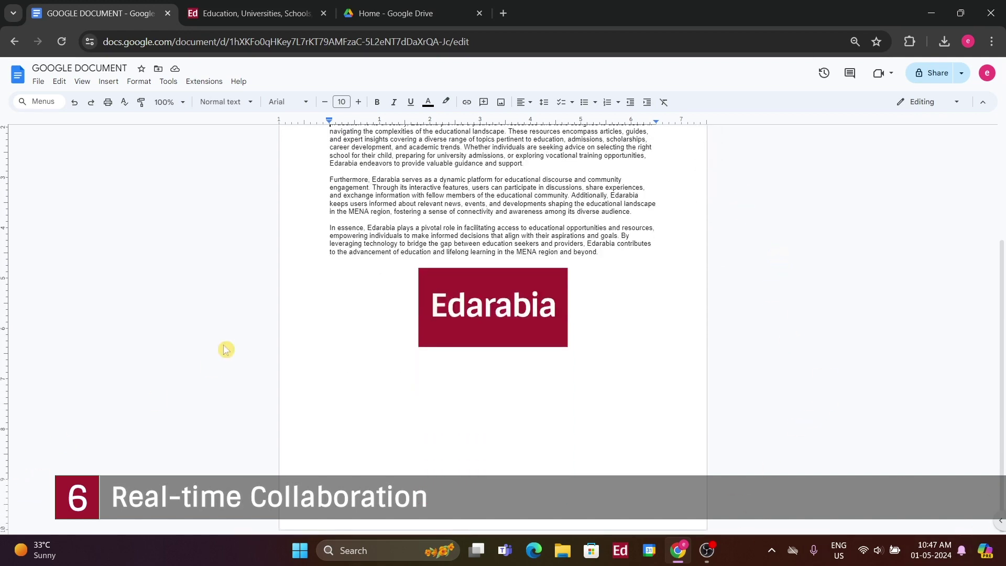
scroll(226, 350, "up", 3)
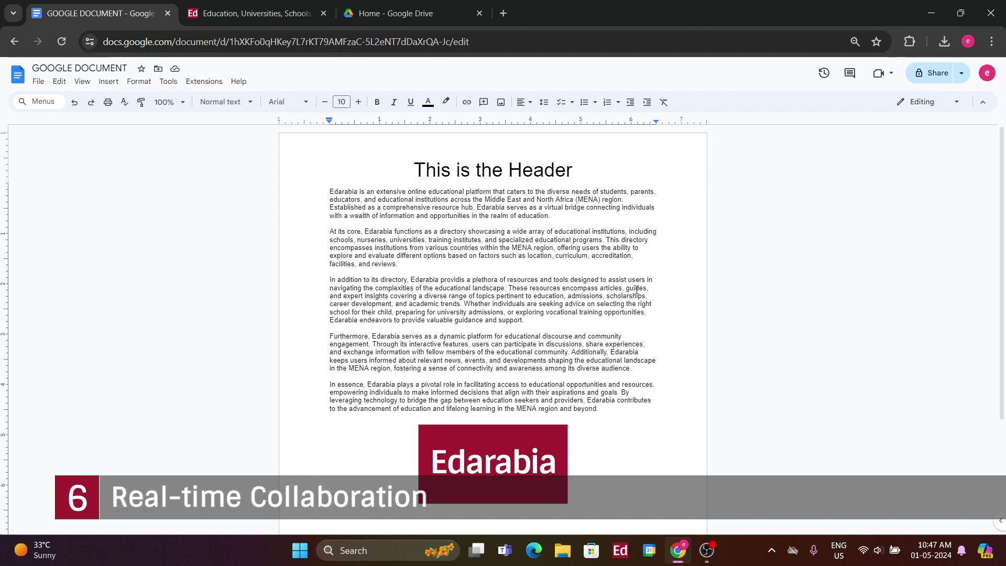
left_click(927, 82)
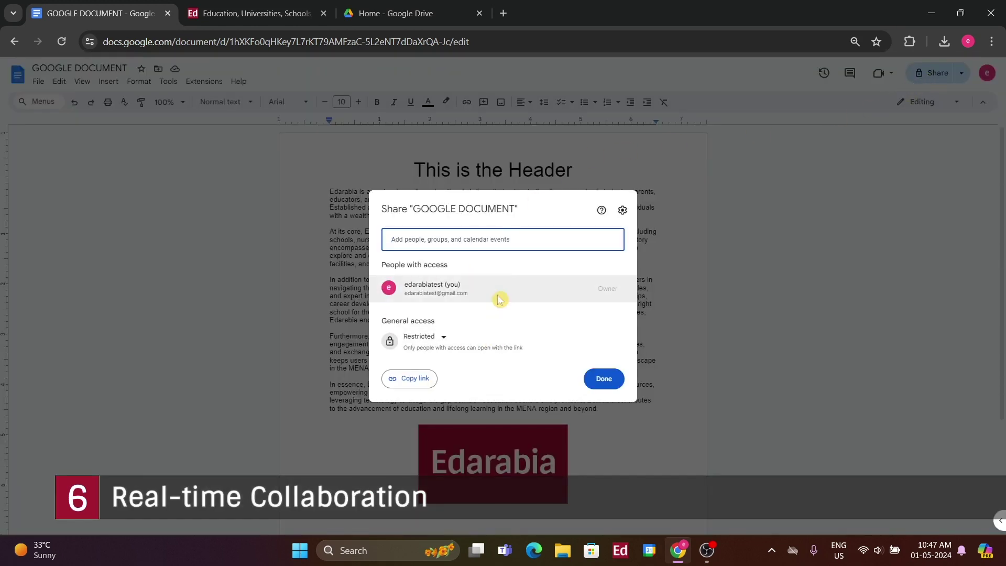
mouse_move(439, 288)
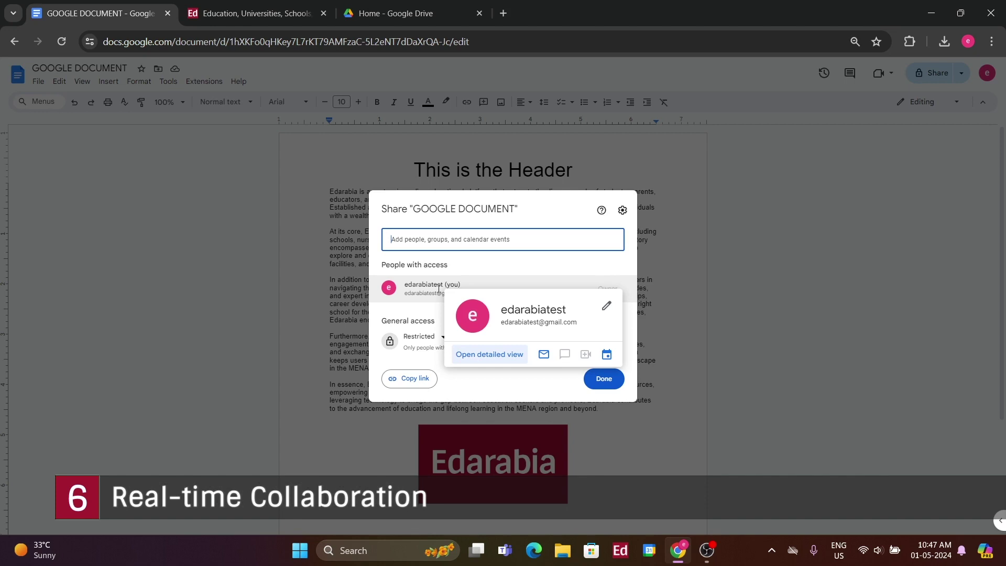
left_click(467, 266)
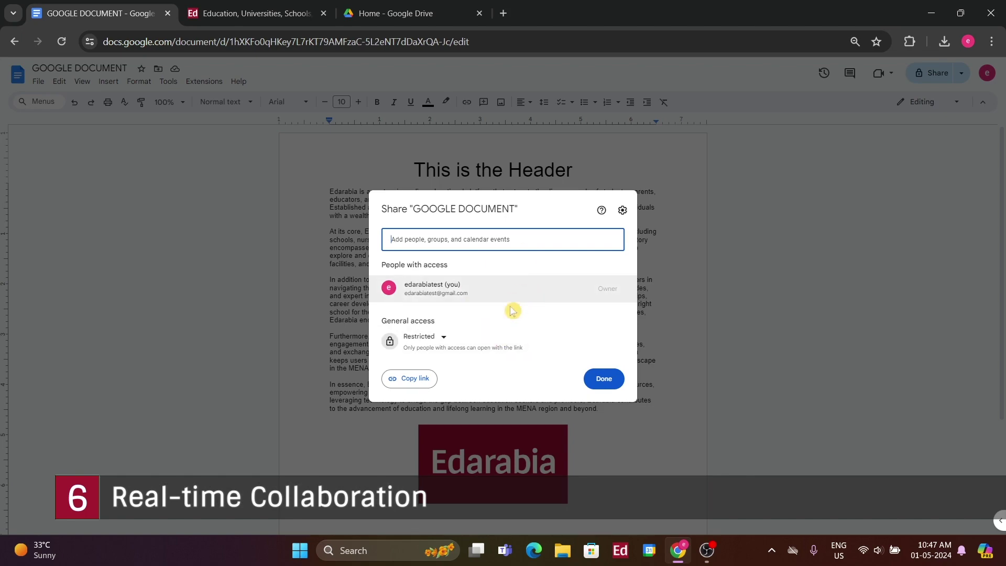
left_click(619, 385)
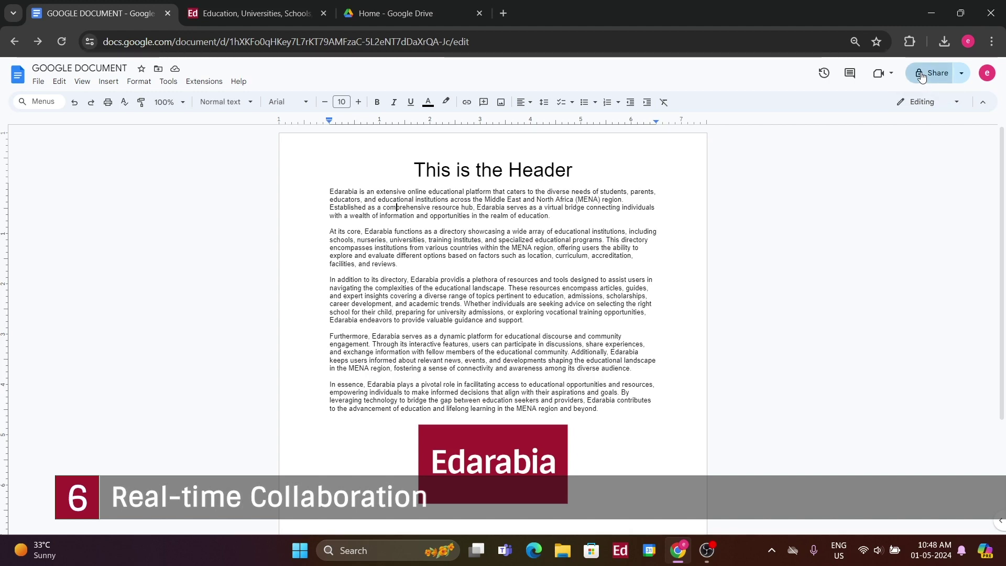
Step: Reopen sharing and add the first suggested contact as an Editor collaborator
left_click(921, 75)
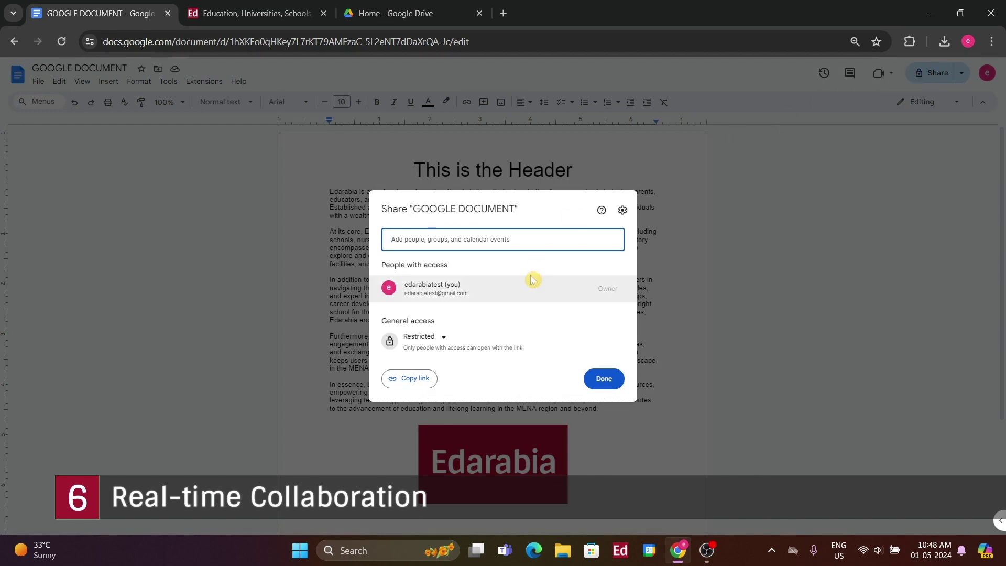
left_click(443, 242)
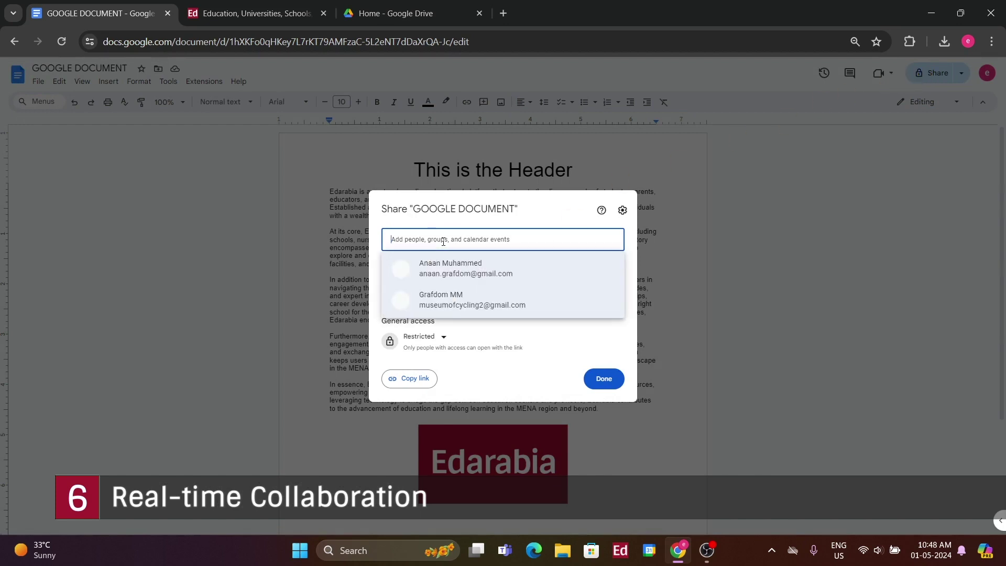
left_click(443, 269)
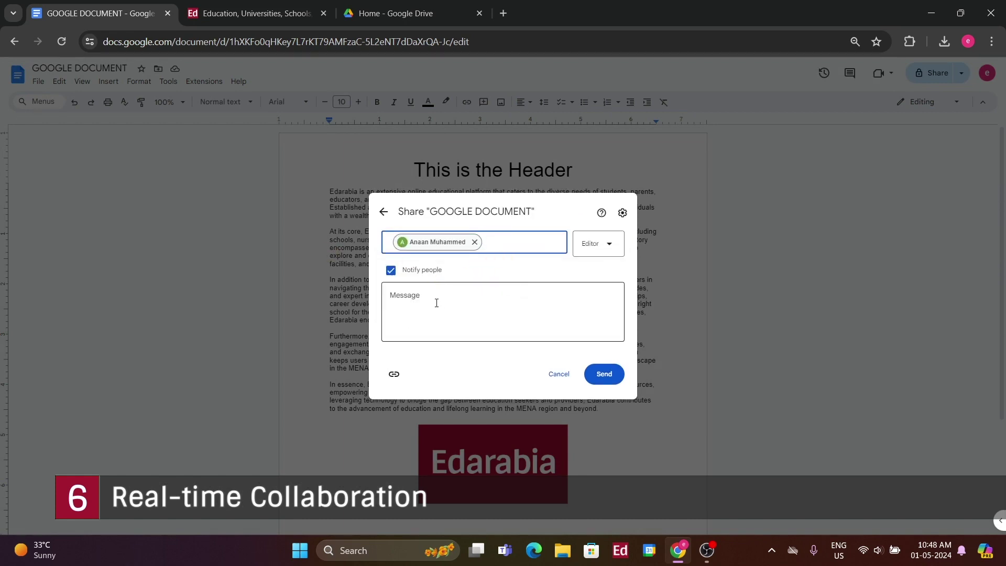
left_click(605, 256)
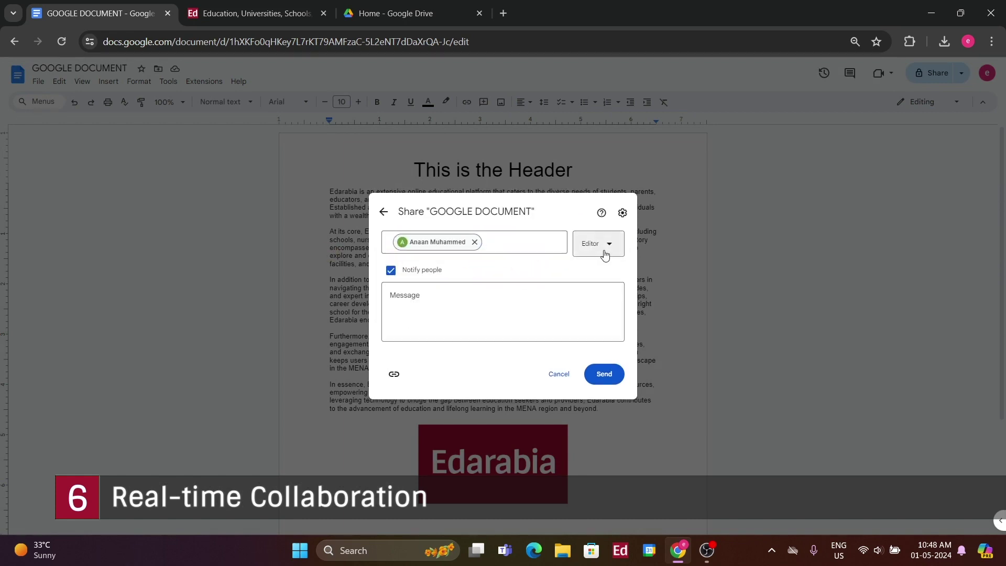
left_click(606, 255)
left_click(498, 246)
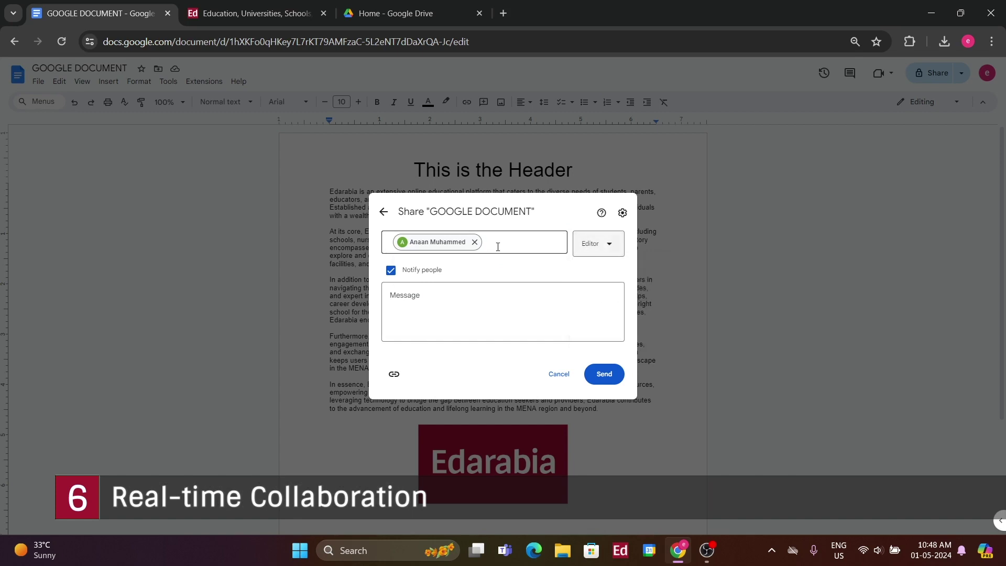
Step: Clear the stray typed letters and write the message 'Can you help me?' to the collaborator
type("ds")
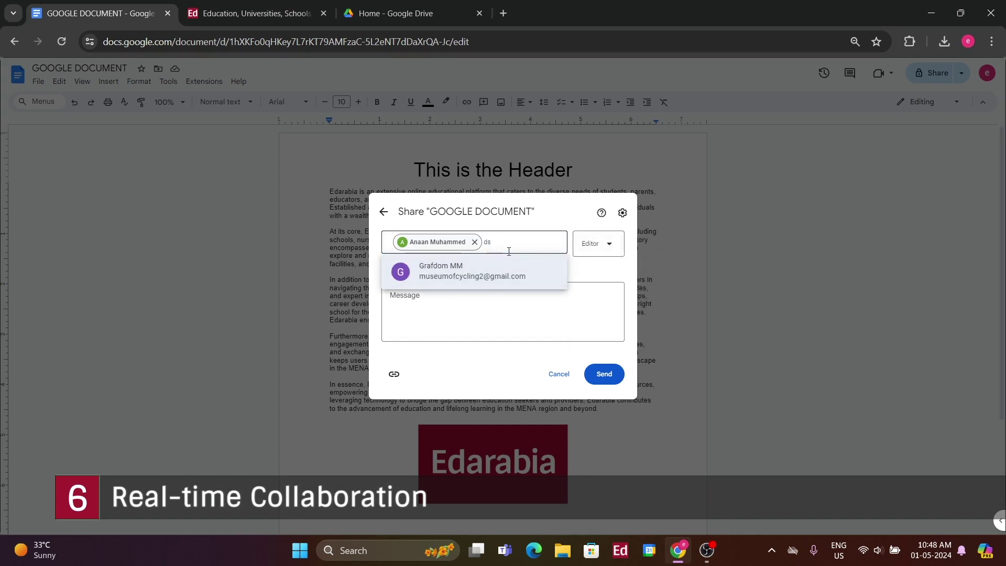
right_click(526, 258)
left_click(480, 269)
left_click(511, 249)
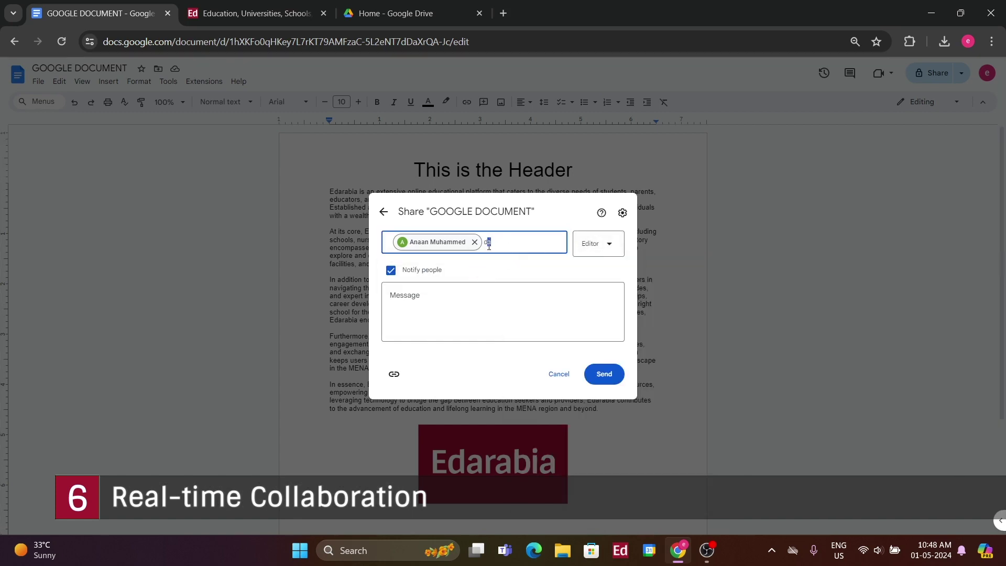
key("BackSpace")
key("BackSpace")
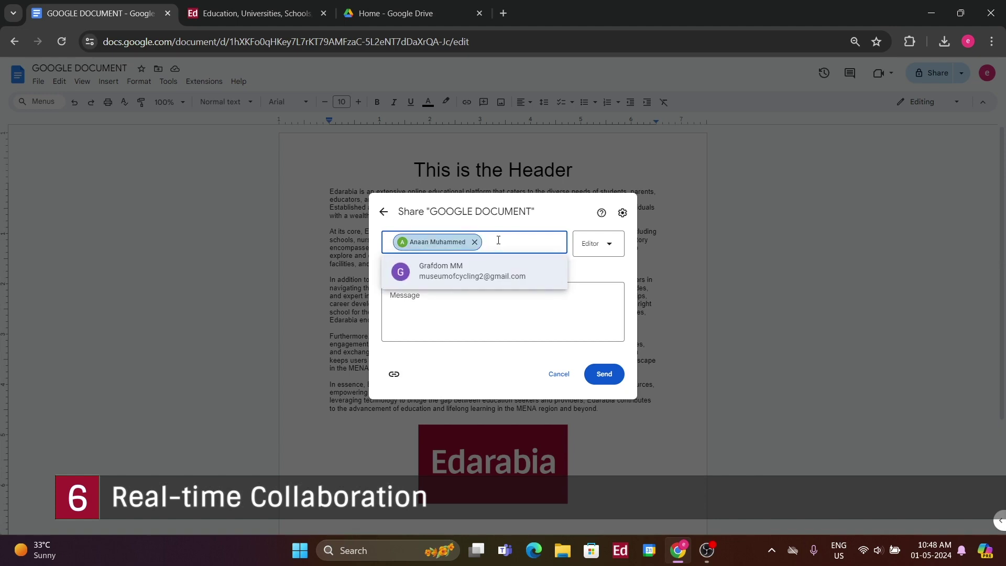
left_click(539, 316)
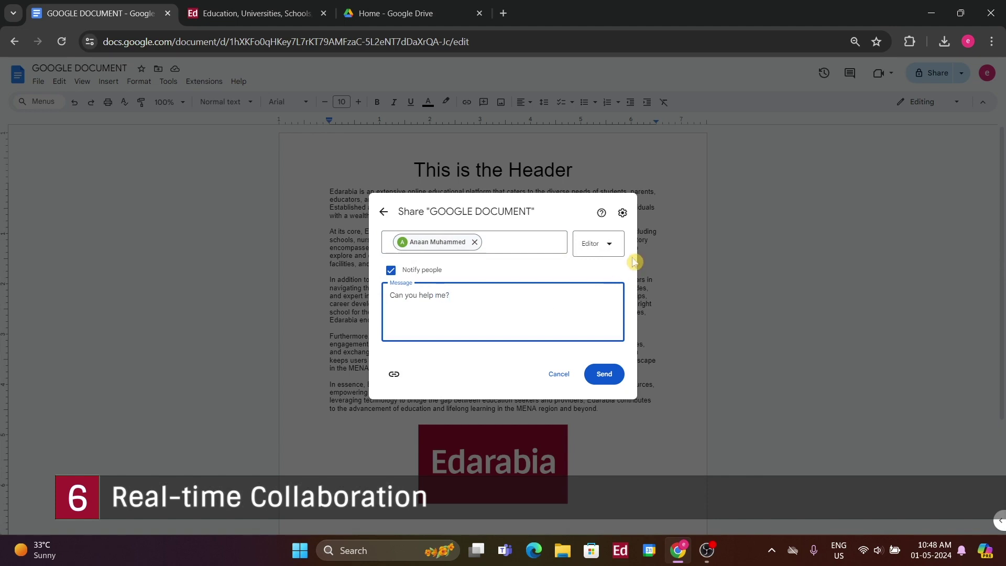
left_click(604, 245)
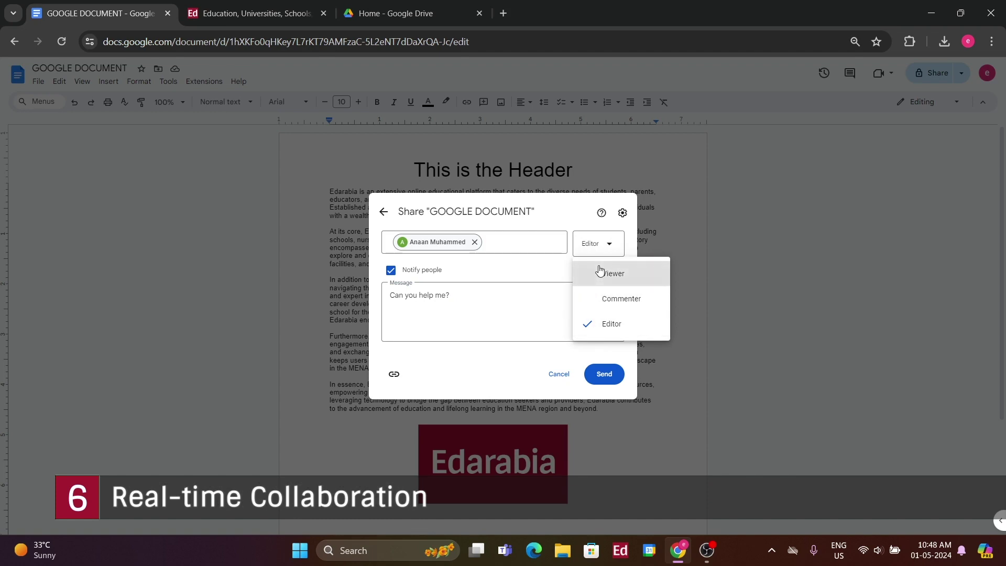
Step: Try Viewer and Commenter roles for the collaborator, then set it back to Editor
left_click(548, 272)
right_click(548, 272)
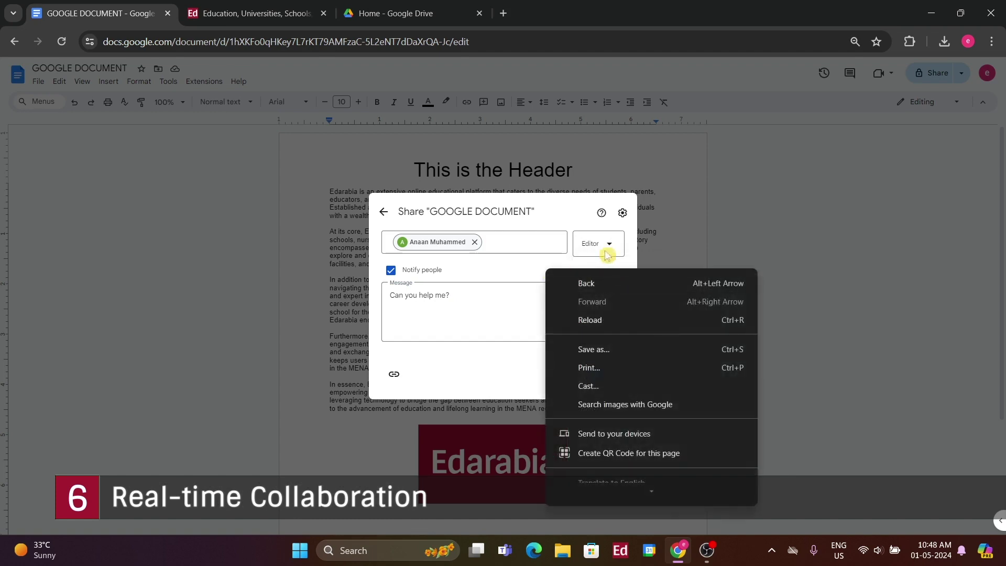
key("Escape")
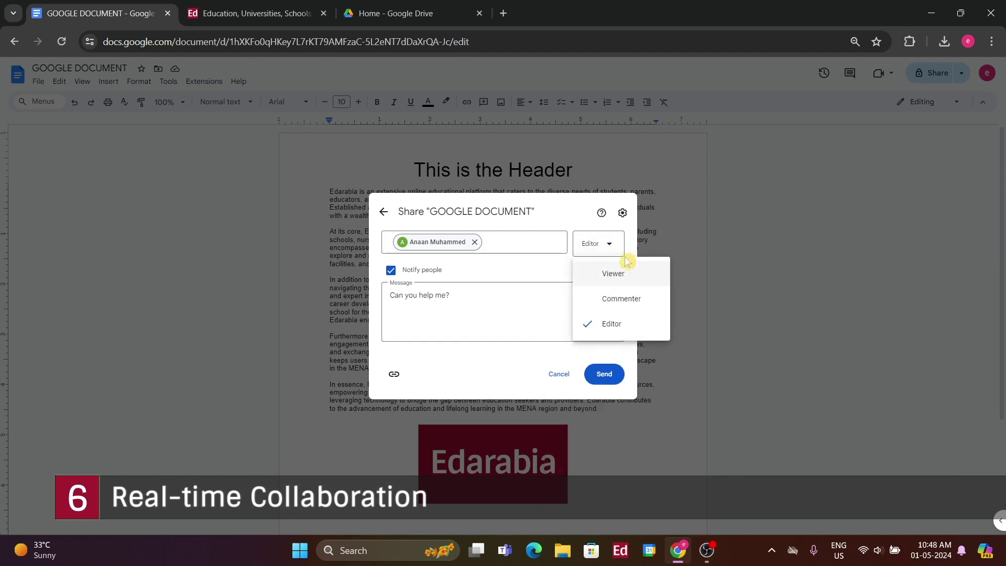
left_click(618, 279)
left_click(606, 259)
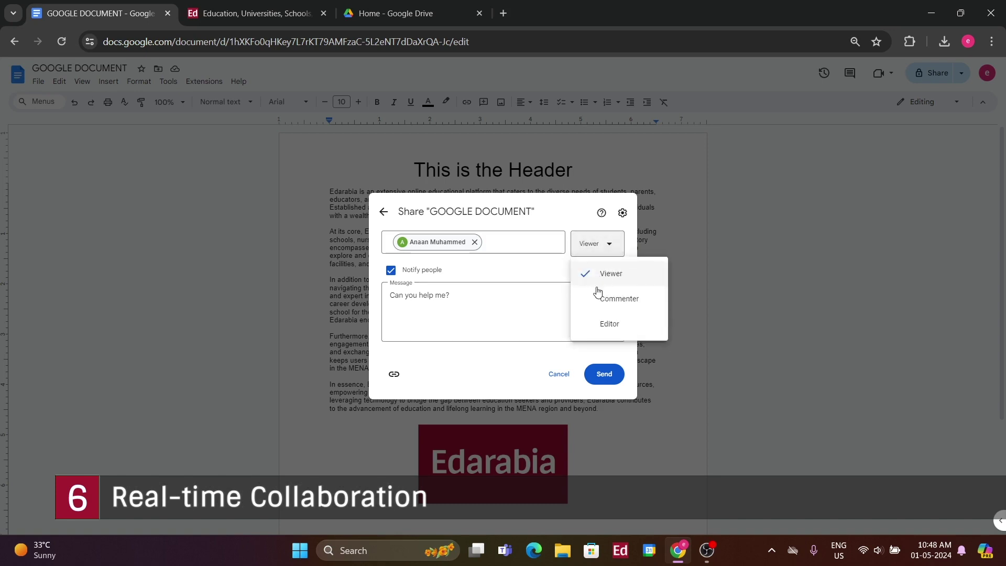
left_click(596, 297)
left_click(596, 254)
left_click(593, 324)
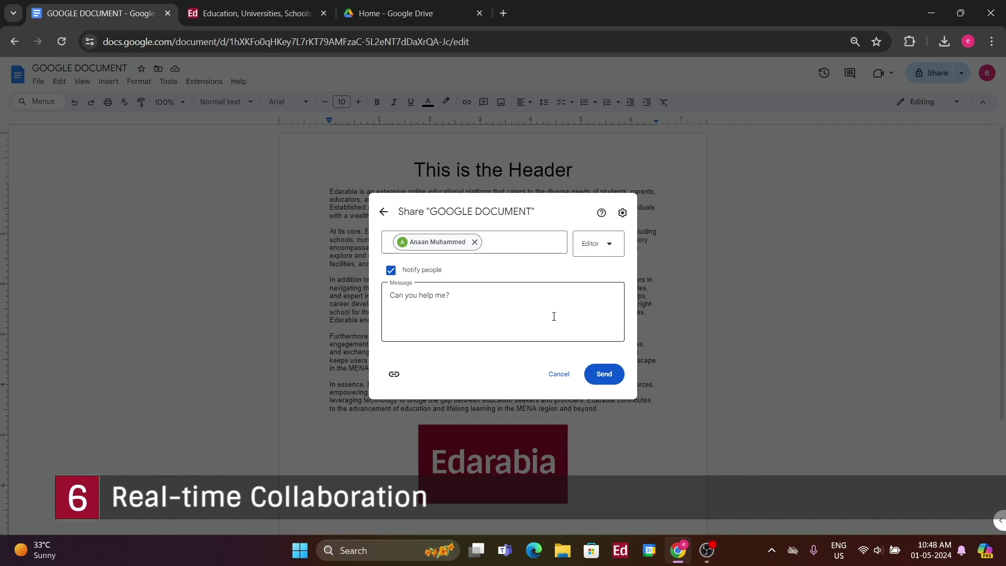
Step: Add a second suggested contact, then remove that person again
left_click(521, 245)
left_click(529, 271)
left_click(613, 237)
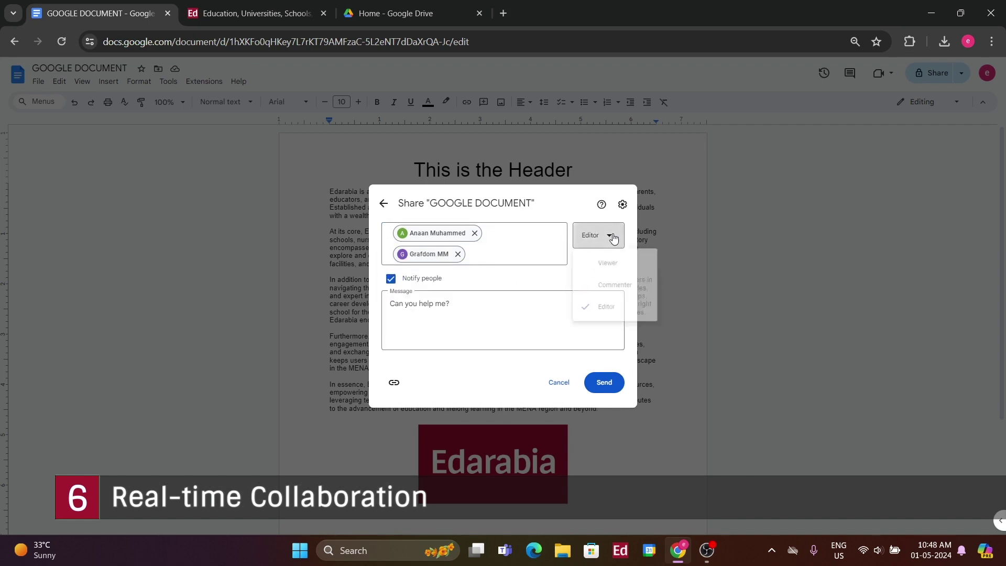
left_click(458, 254)
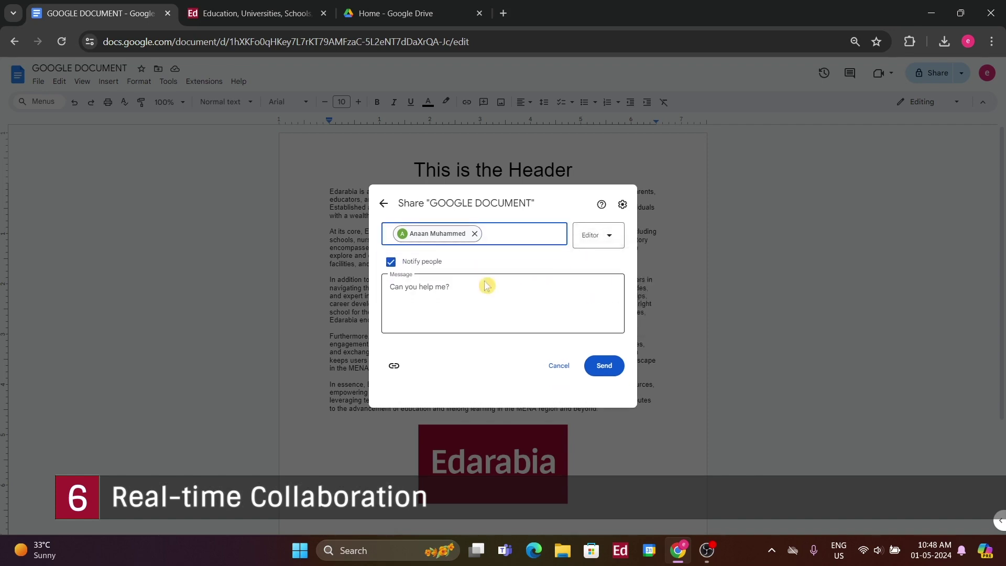
left_click(593, 272)
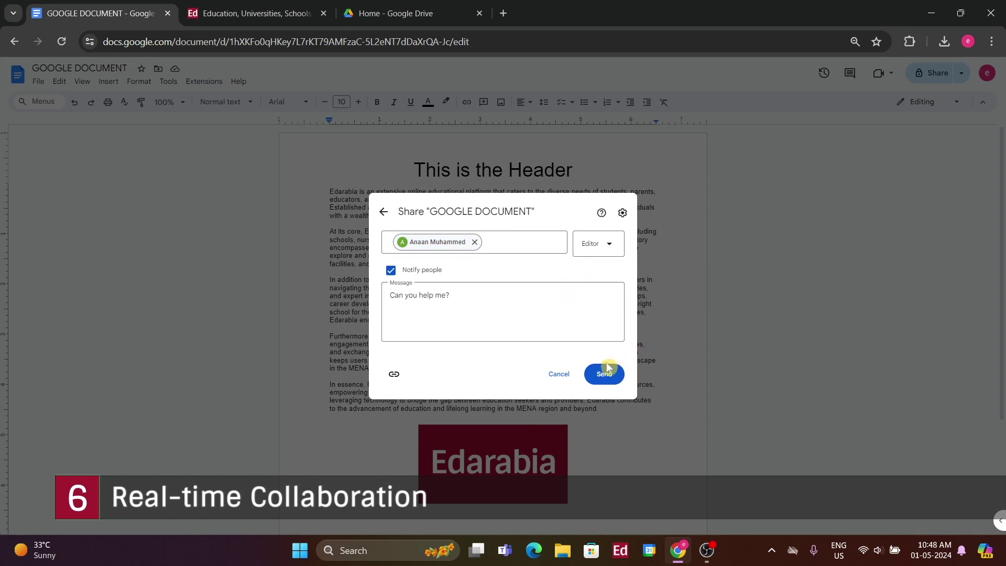
Step: Set the collaborator to Viewer access and send the invitation
left_click(601, 245)
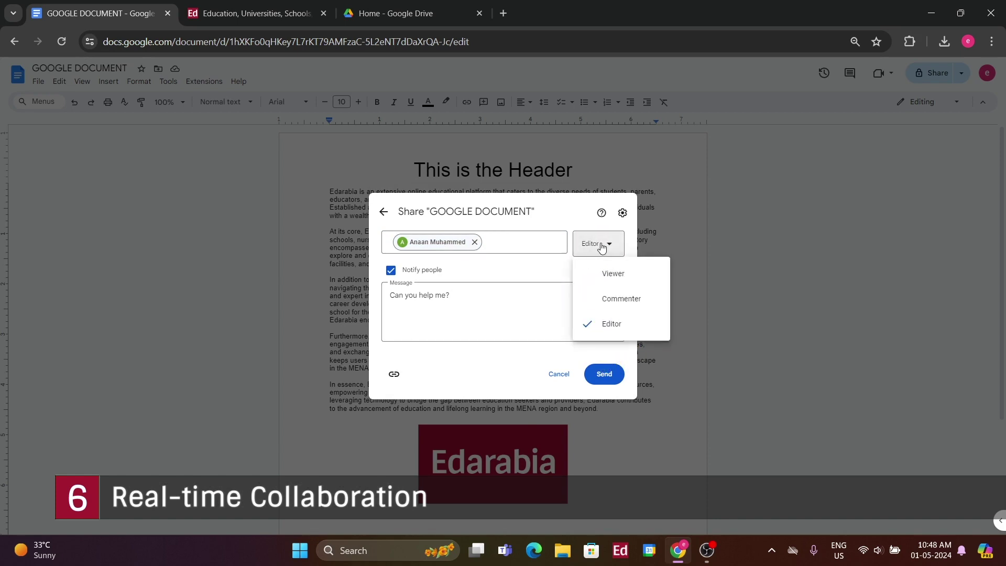
left_click(601, 300)
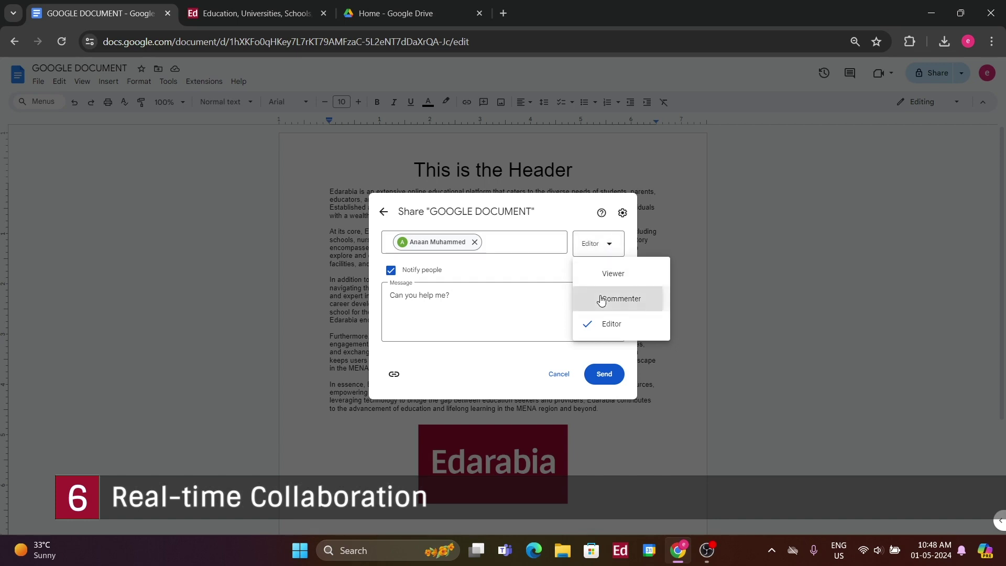
left_click(595, 256)
left_click(590, 273)
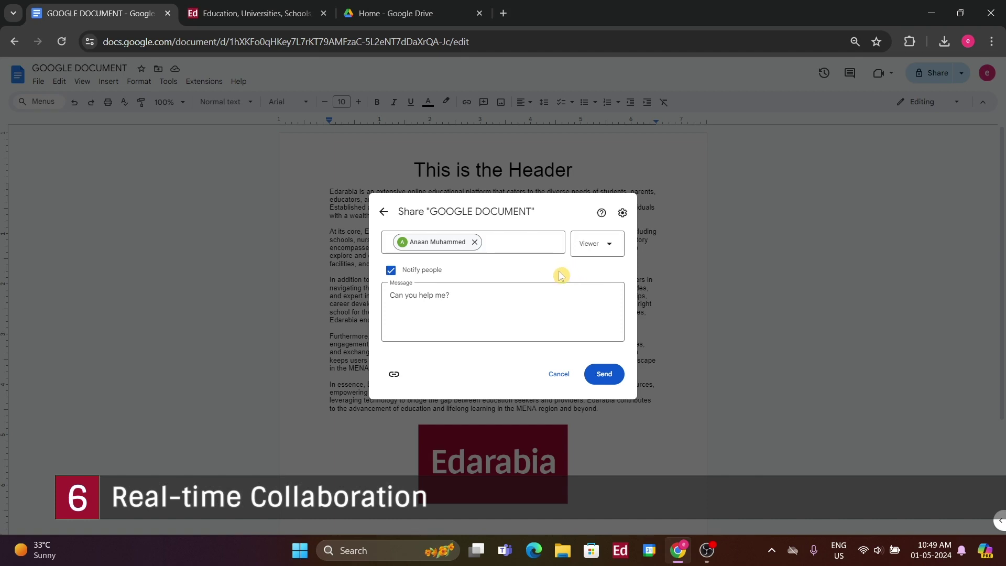
left_click(608, 376)
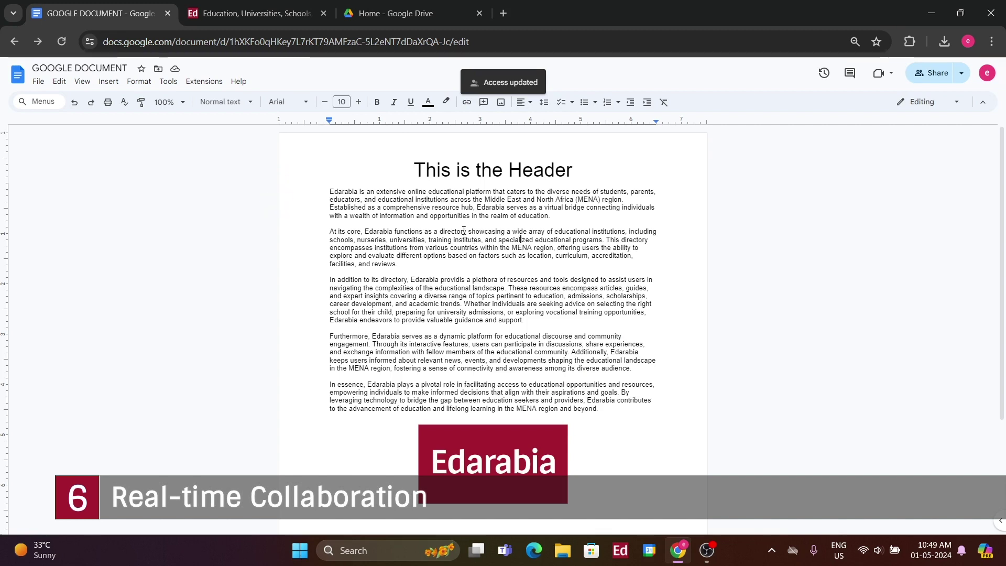
Step: In the collaborator's window, type test letters, delete them and the list numbering, then close the window
mouse_move(677, 551)
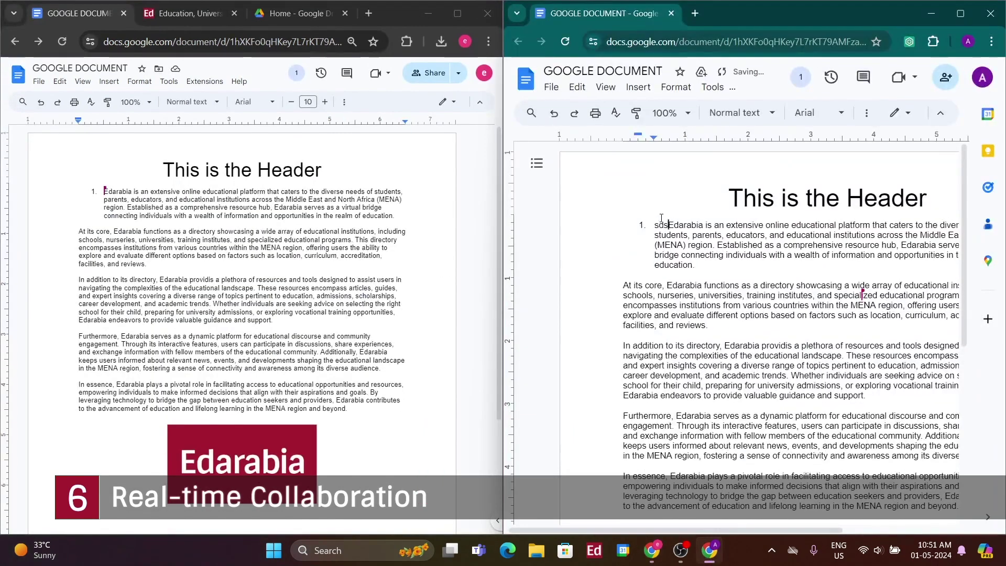
type("sdsdnslvnv")
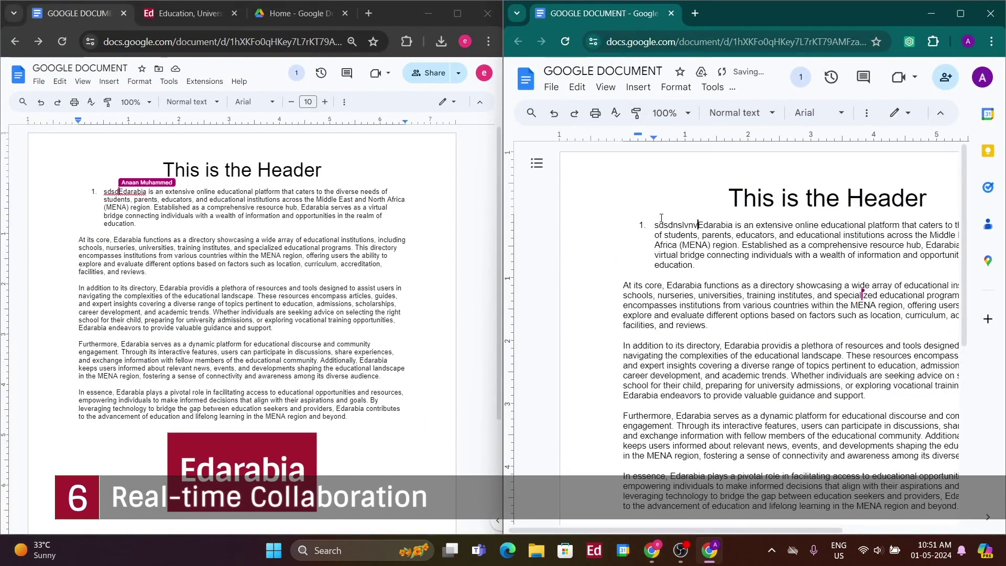
key("BackSpace")
key("BackSpace")
key("BackSpace")
key("BackSpace")
key("BackSpace")
key("BackSpace")
key("BackSpace")
key("BackSpace")
key("BackSpace")
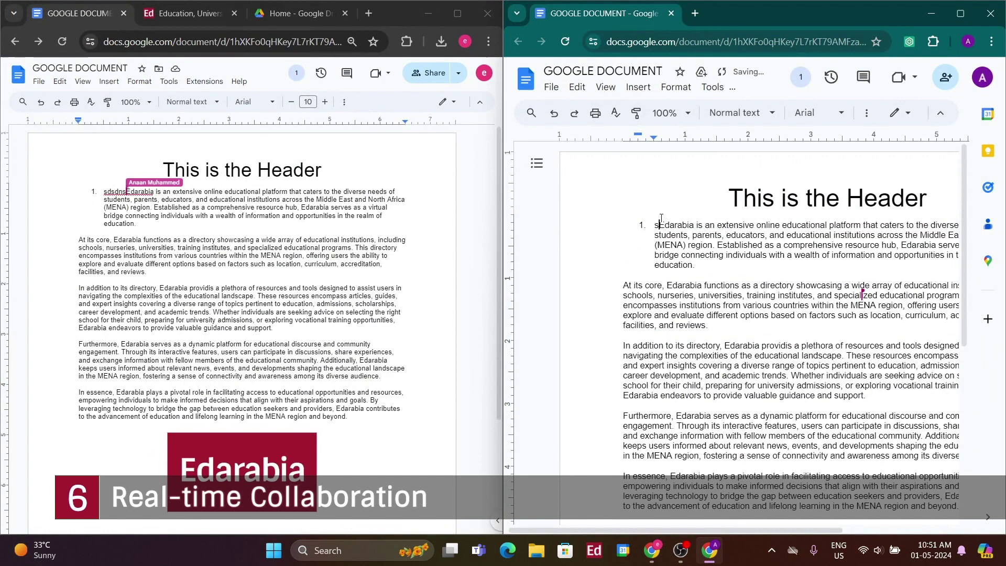
key("BackSpace")
key("BackSpace")
key("BackSpace")
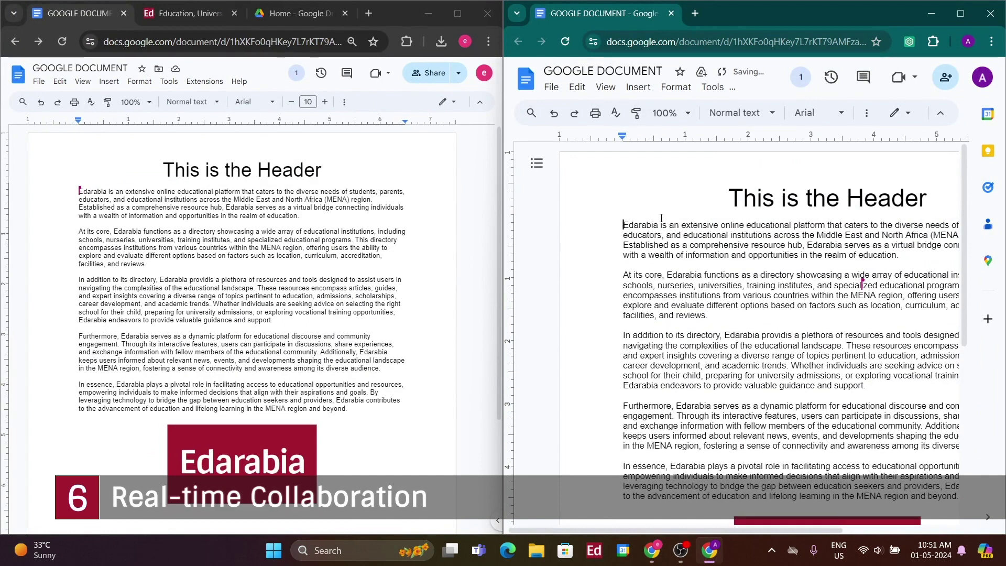
type("kjdsnks")
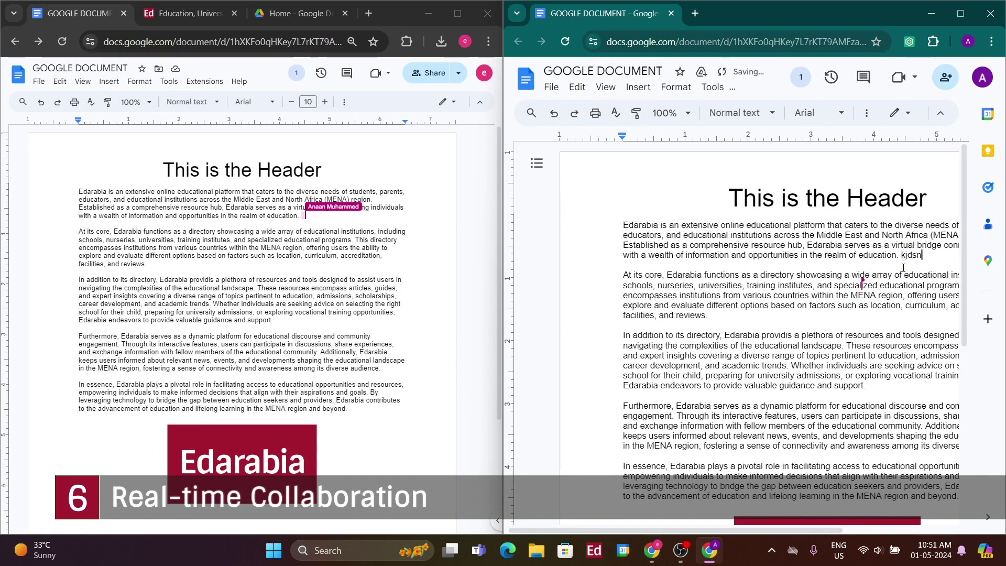
key("BackSpace")
key("BackSpace")
key("BackSpace")
key("BackSpace")
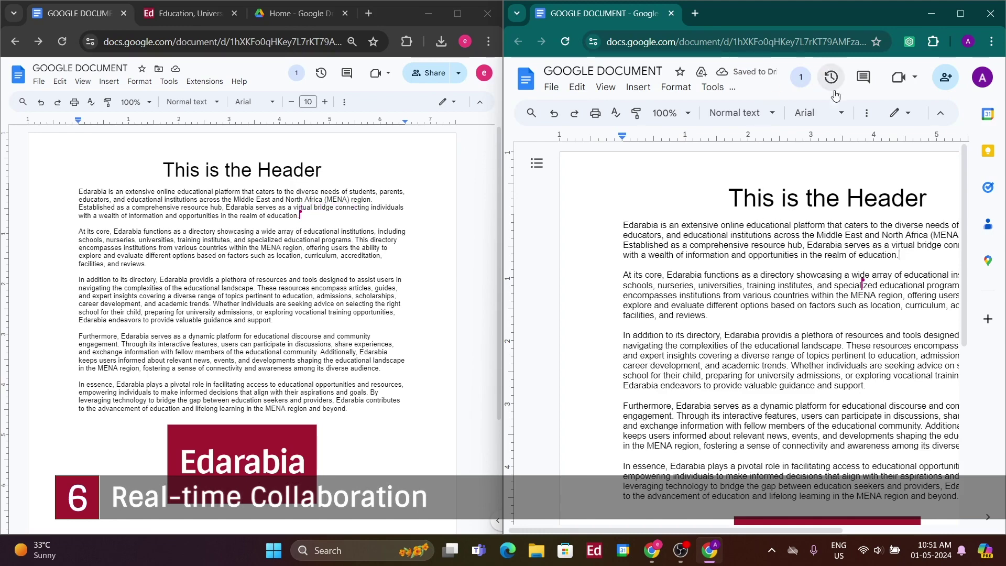
left_click(931, 14)
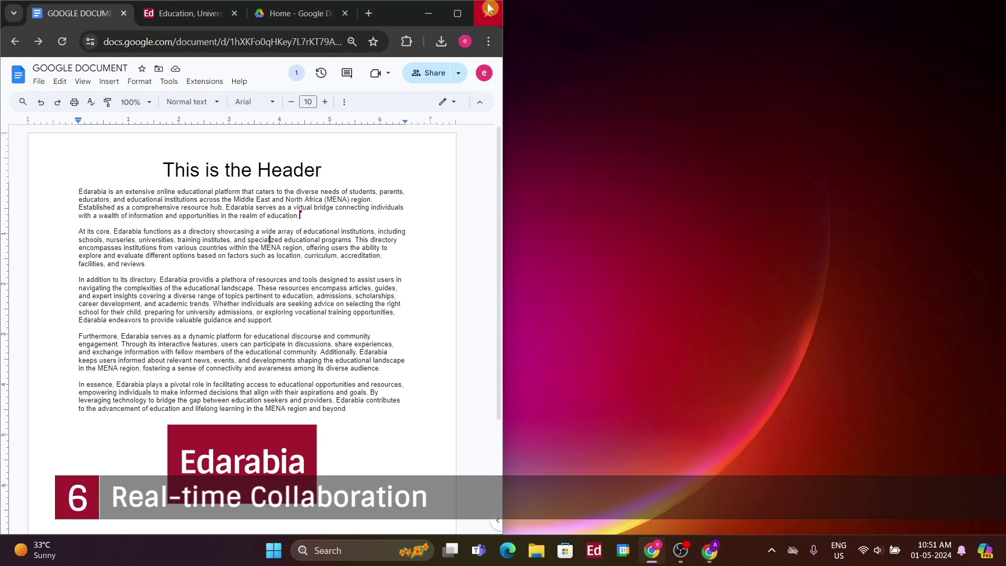
Step: Maximize the Chrome window and confirm the collaborator's Editor role in the Share dialog
left_click(458, 13)
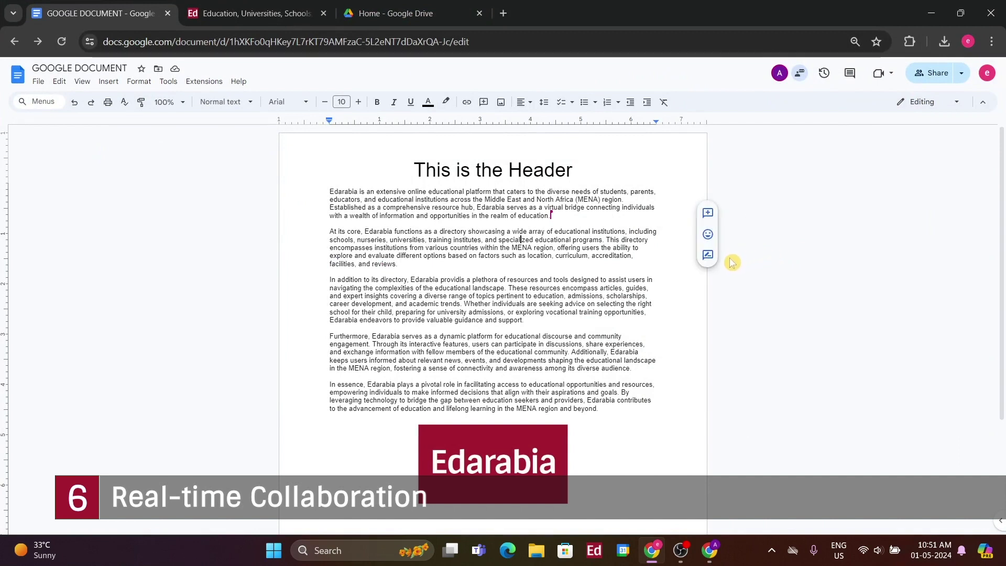
mouse_move(548, 217)
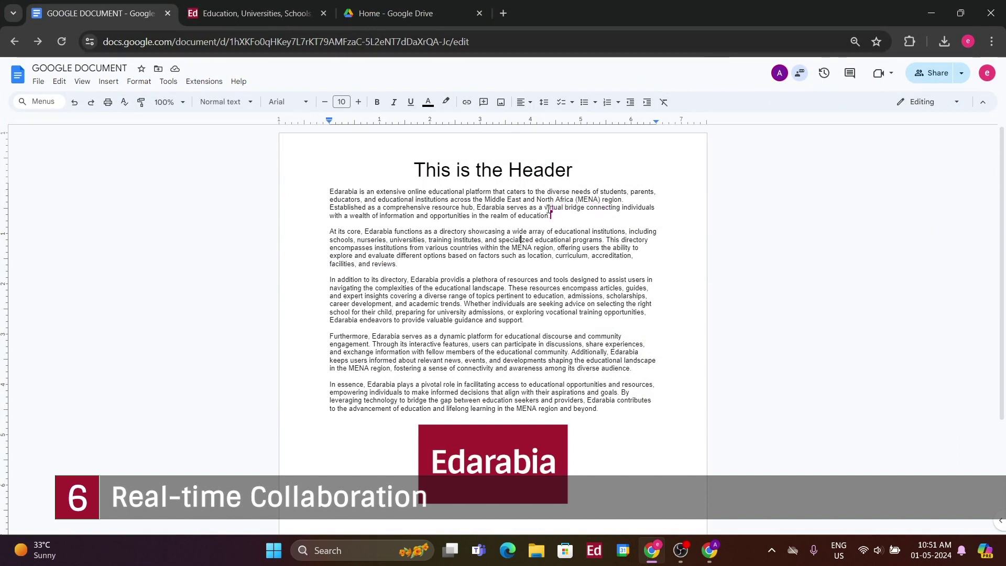
left_click(931, 72)
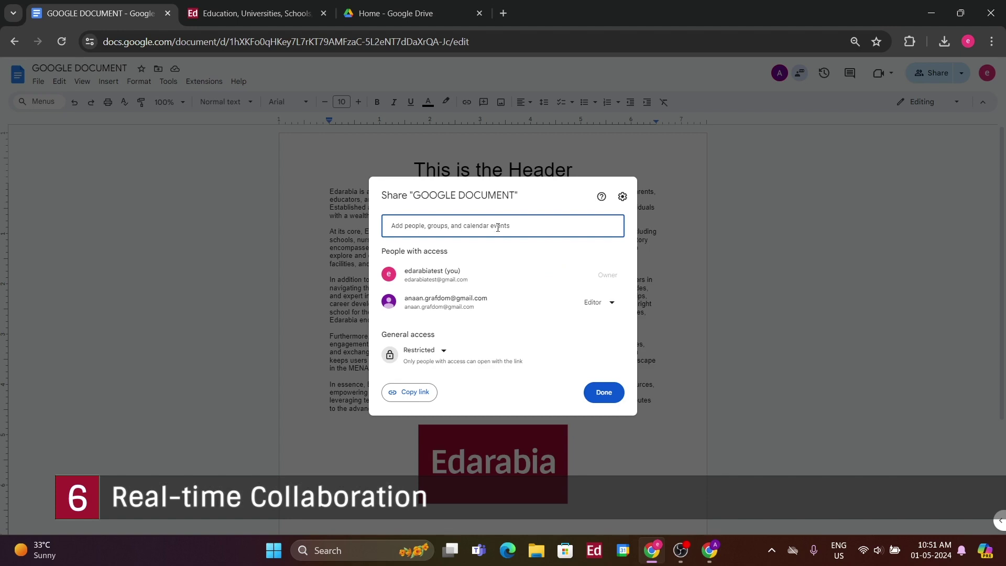
left_click(601, 303)
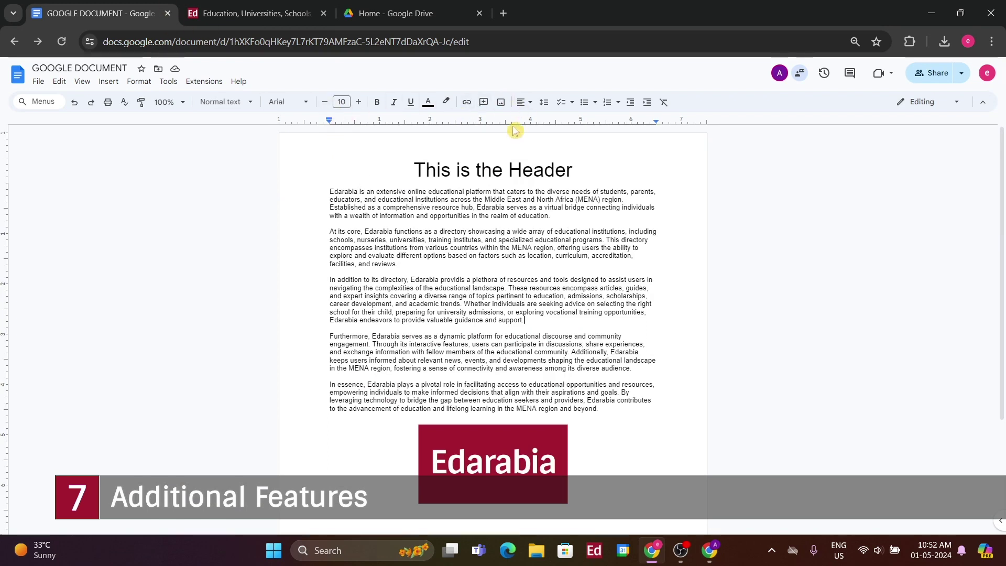
Step: Download the document as a PDF Document (.pdf), saved as GOOGLE DOCUMENT.pdf
left_click(502, 226)
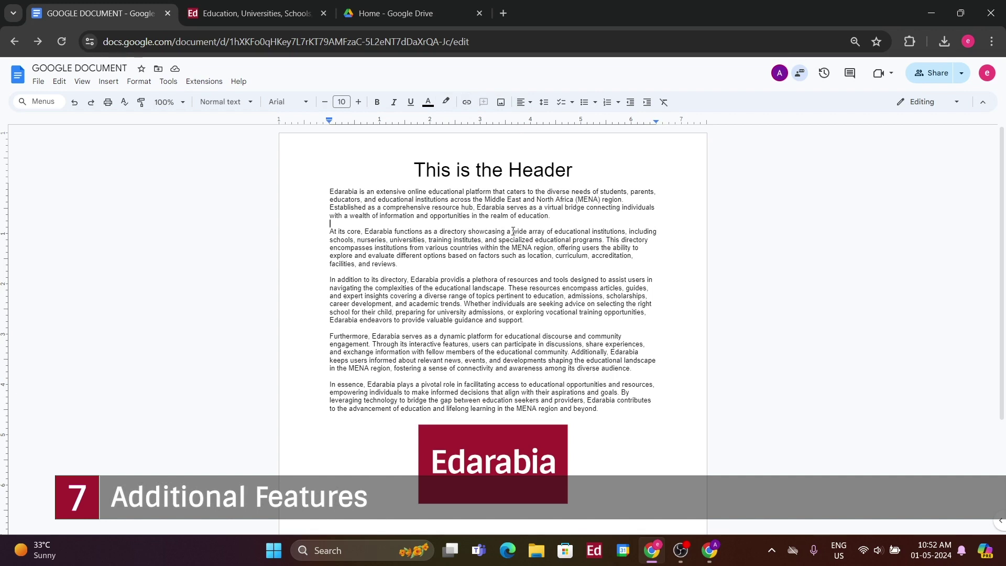
left_click(38, 82)
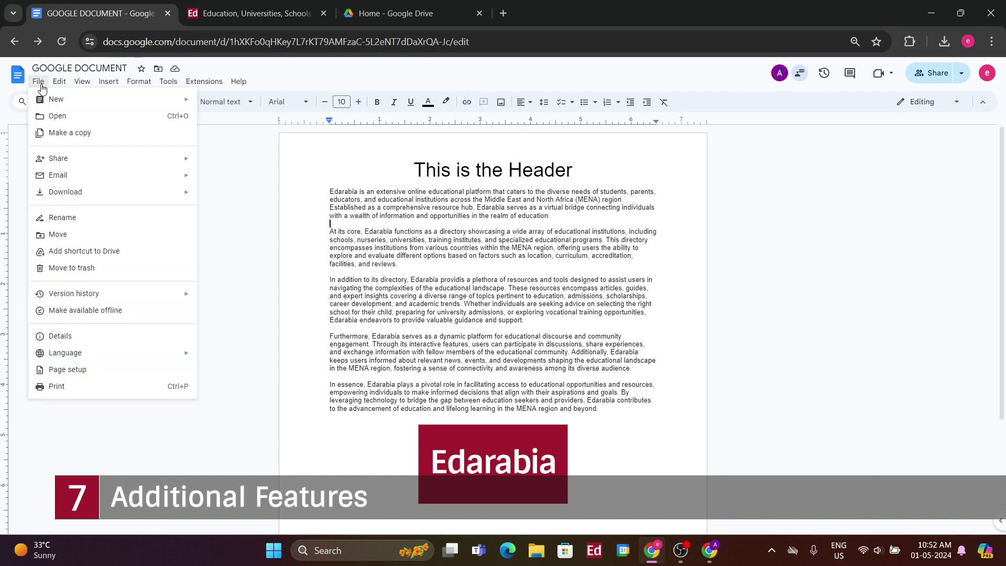
mouse_move(96, 197)
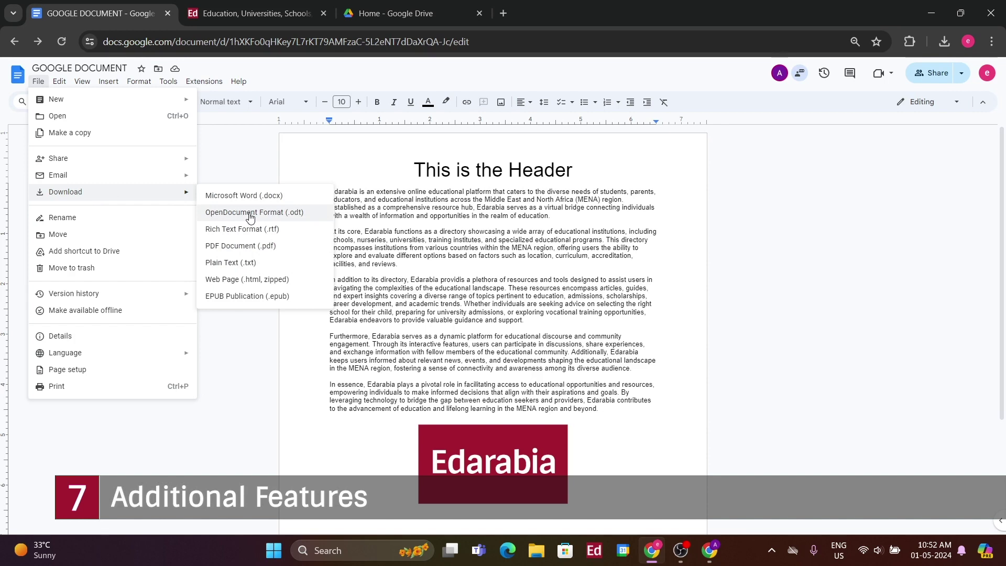
left_click(252, 246)
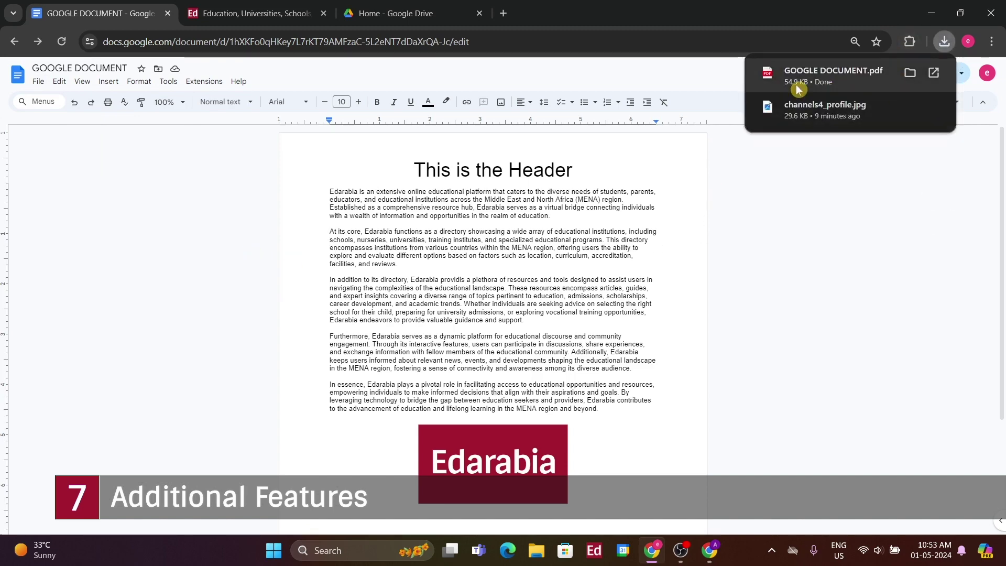
Step: Open GOOGLE DOCUMENT.pdf, scroll through it, then close its tab
left_click(797, 81)
scroll(608, 215, "down", 5)
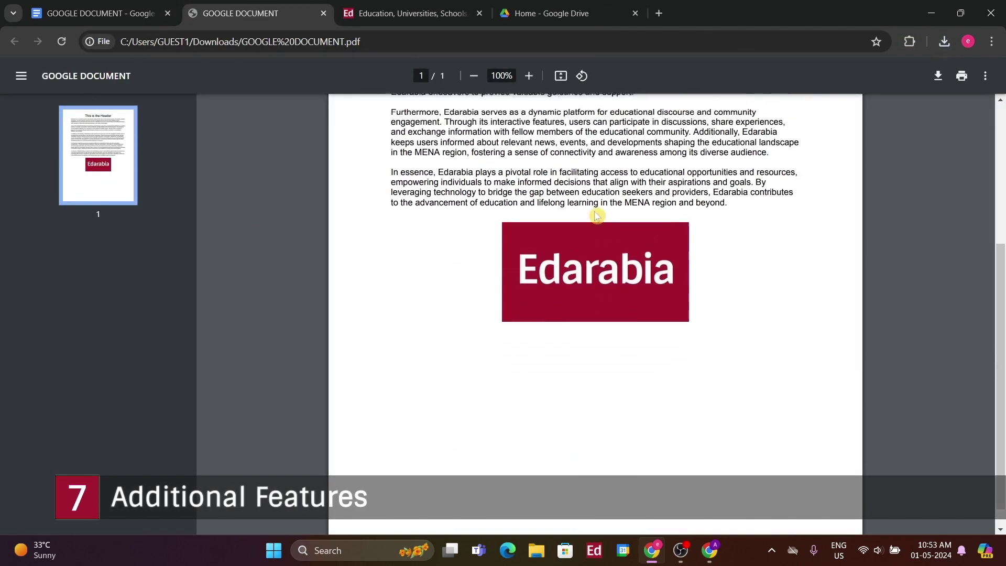
scroll(550, 236, "up", 5)
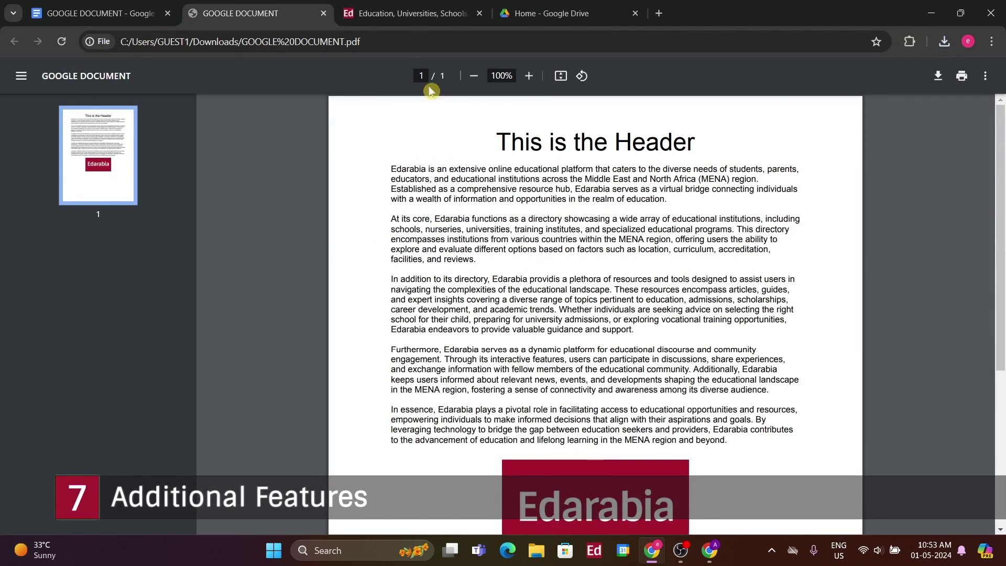
left_click(324, 13)
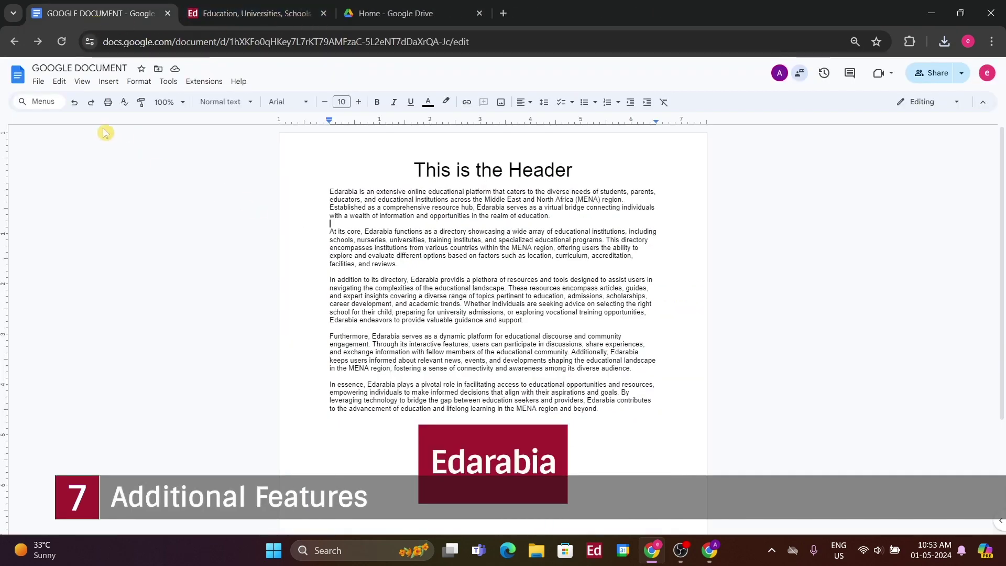
left_click(38, 82)
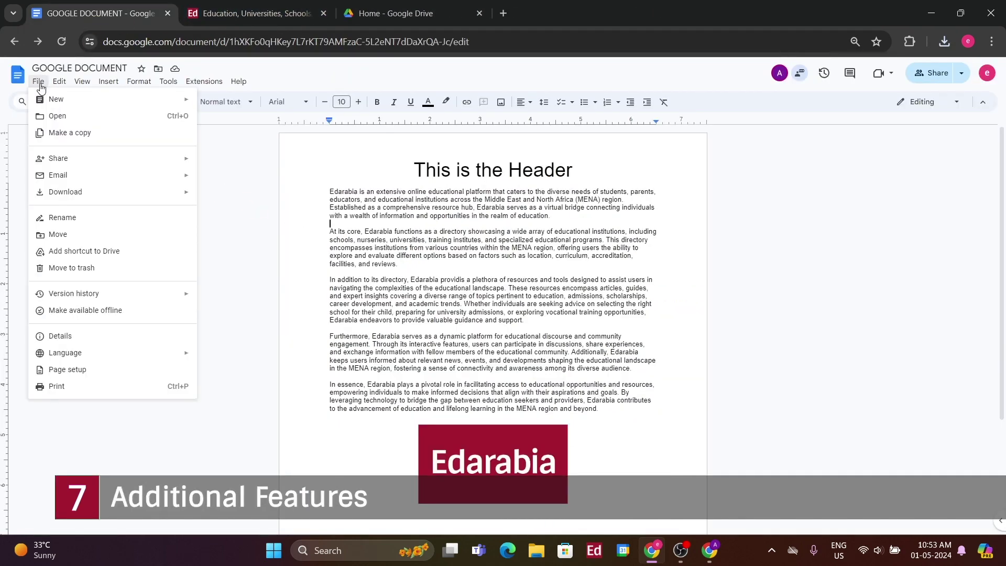
left_click(149, 386)
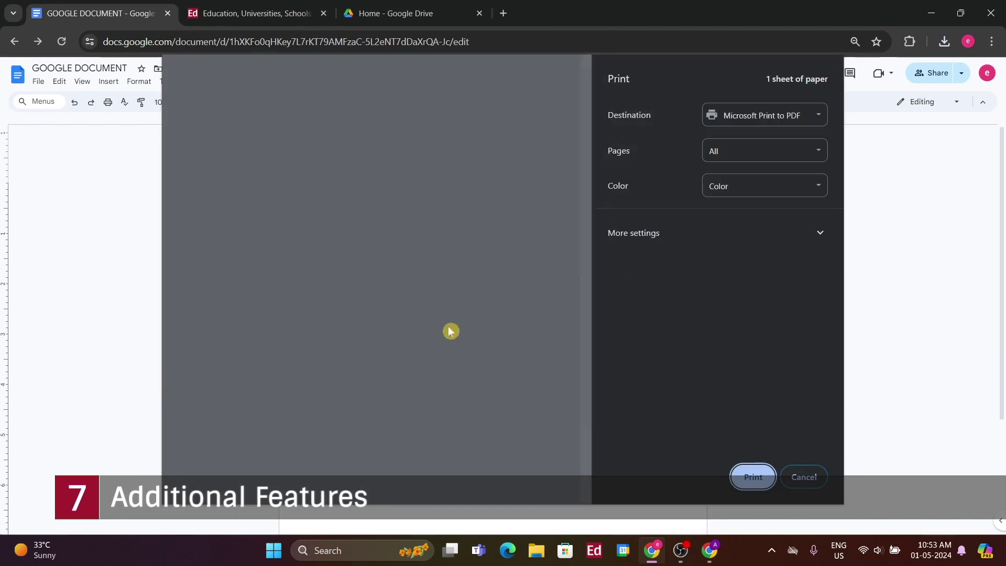
left_click(754, 188)
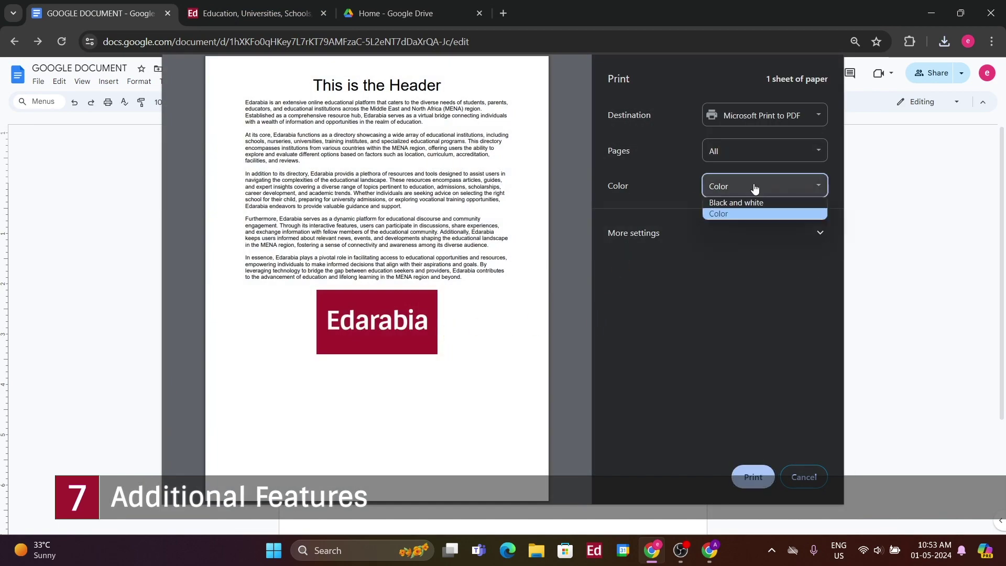
left_click(755, 203)
left_click(739, 188)
left_click(742, 219)
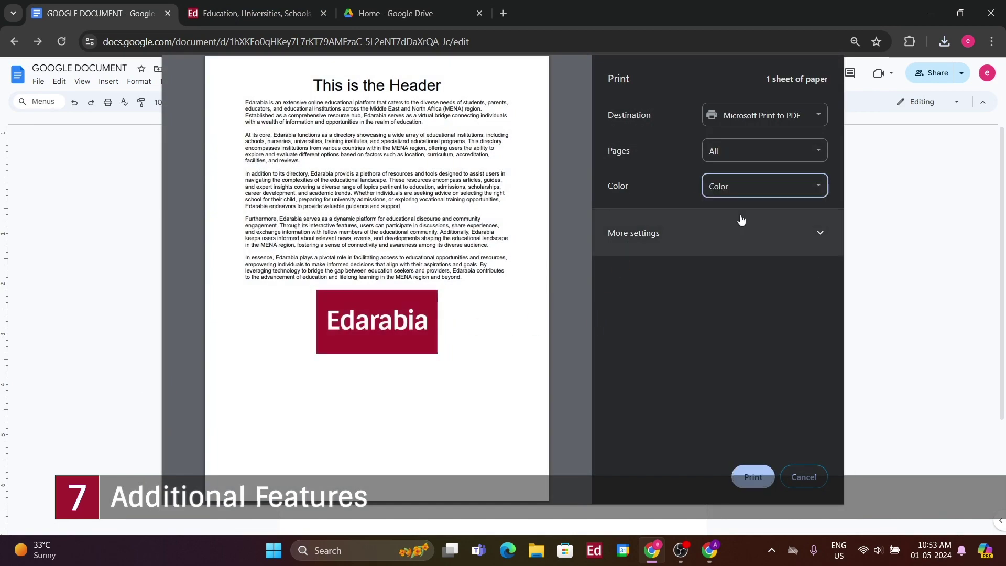
left_click(743, 152)
left_click(743, 152)
left_click(770, 119)
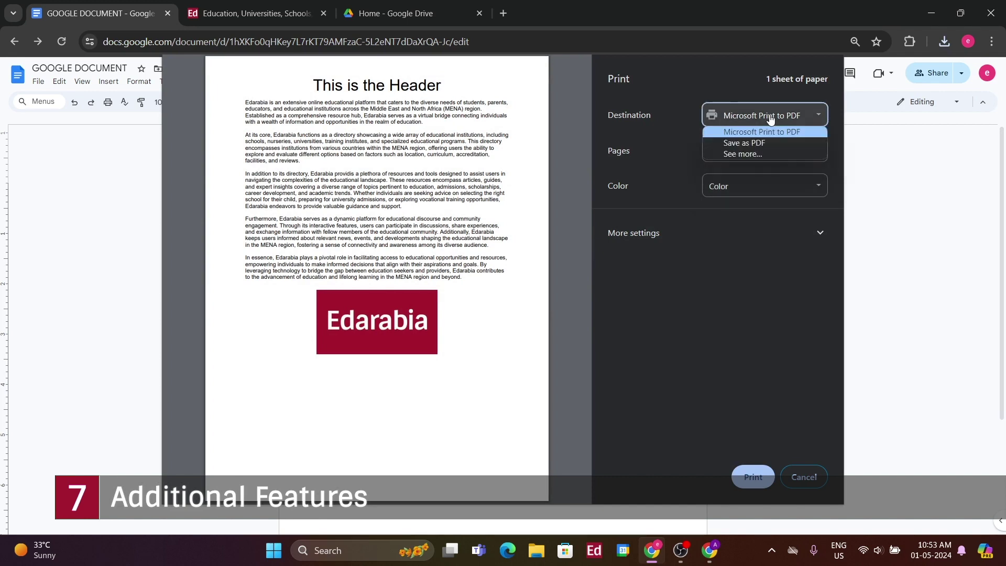
left_click(762, 132)
left_click(697, 236)
scroll(689, 278, "down", 1)
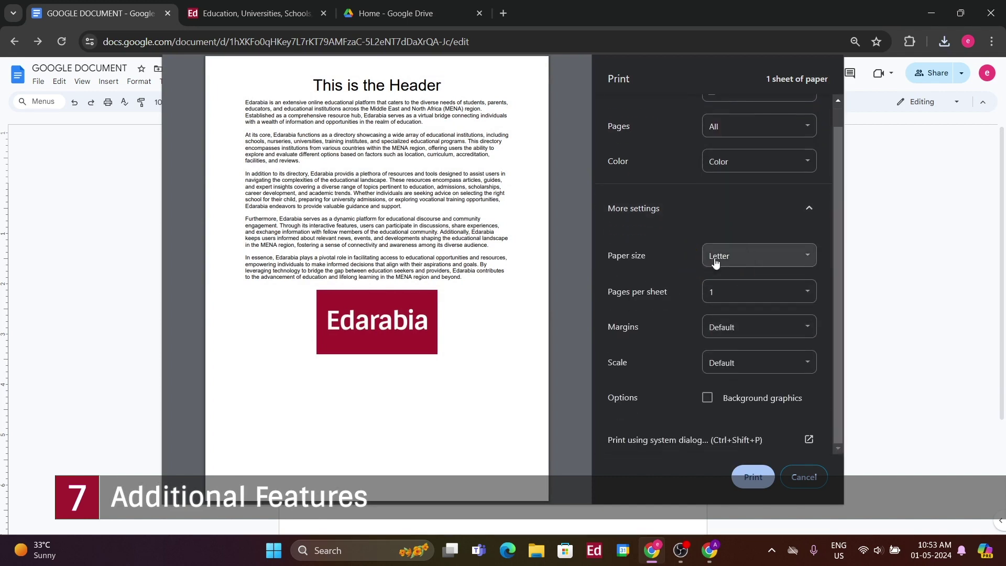
scroll(673, 296, "up", 1)
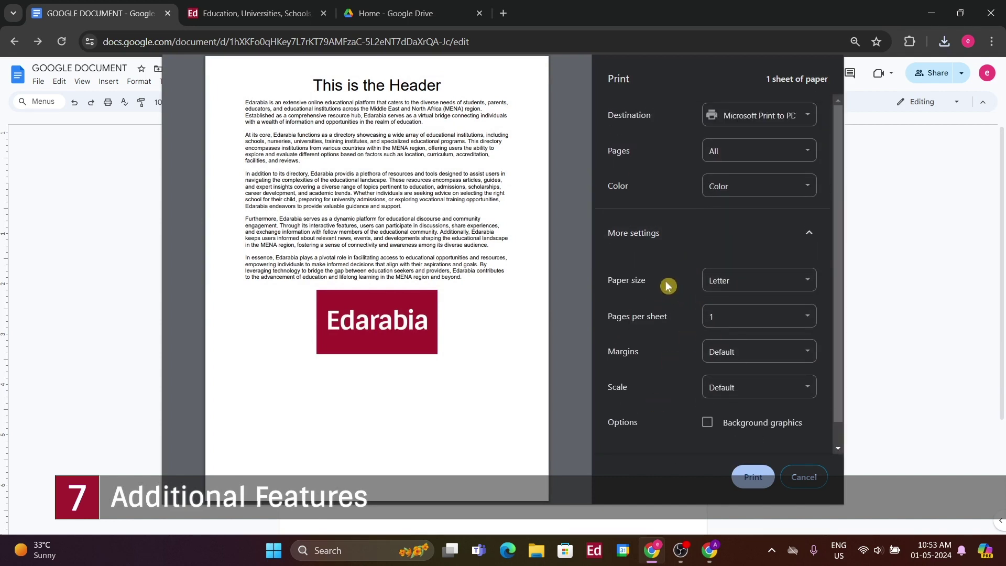
left_click(797, 477)
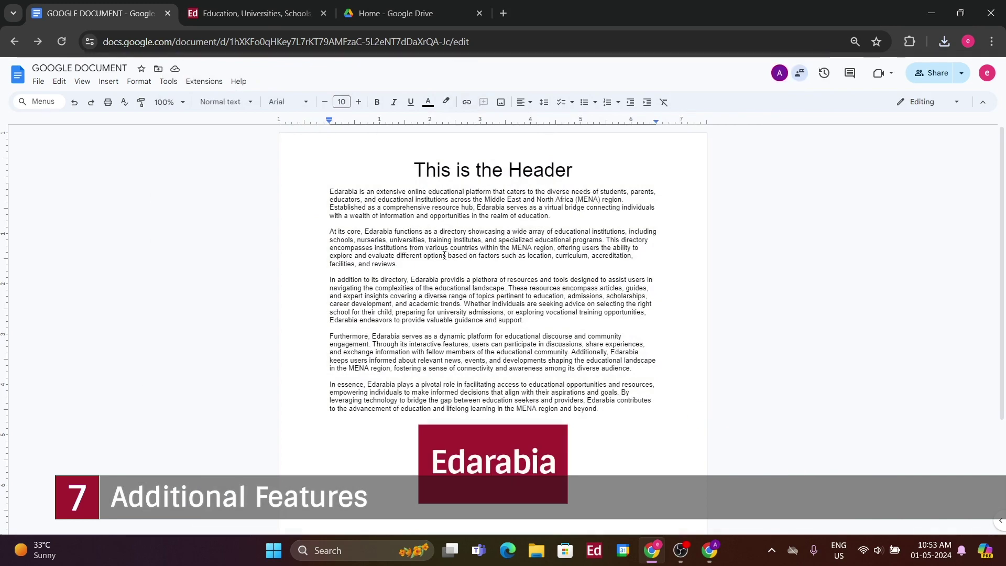